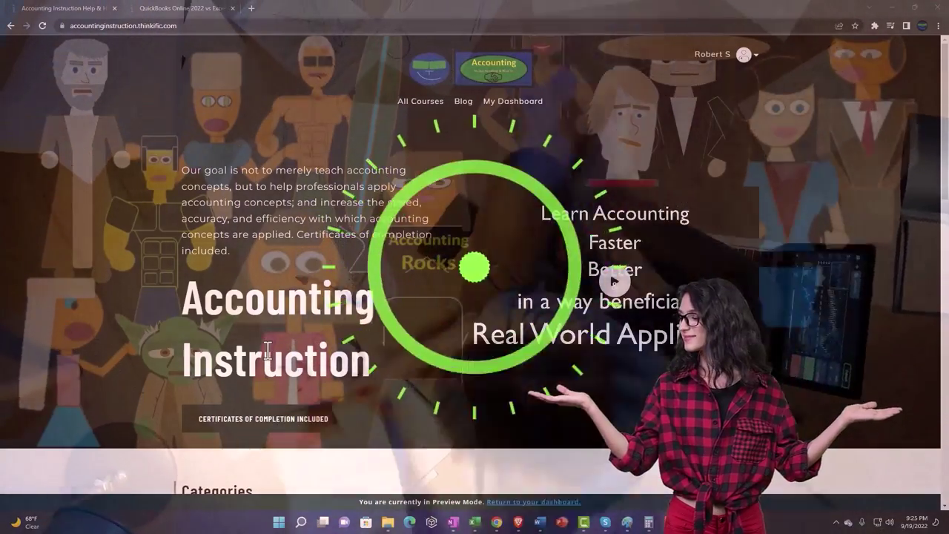
# Browse the Accounting Instruction course categories and expand the OneNote - Getting Started 2022 section of the QuickBooks Online 2022 course.
pyautogui.scroll(-1, 130, 408)
pyautogui.scroll(-7, 130, 403)
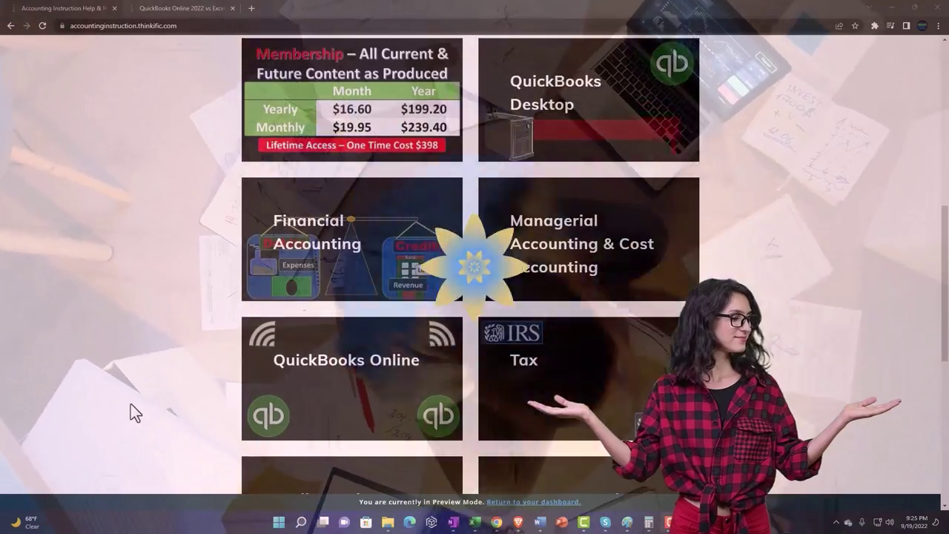
pyautogui.scroll(-5, 130, 404)
pyautogui.scroll(-1, 131, 404)
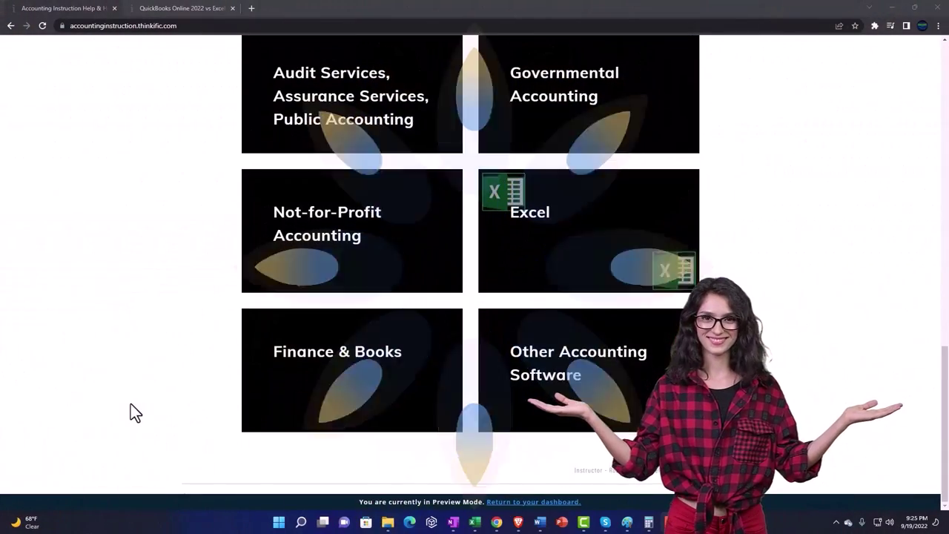
pyautogui.click(170, 9)
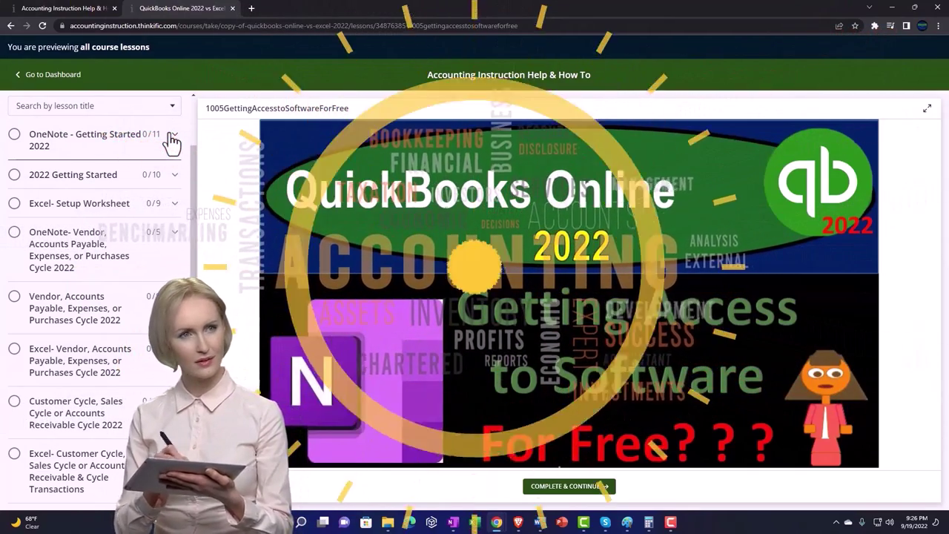
pyautogui.click(172, 139)
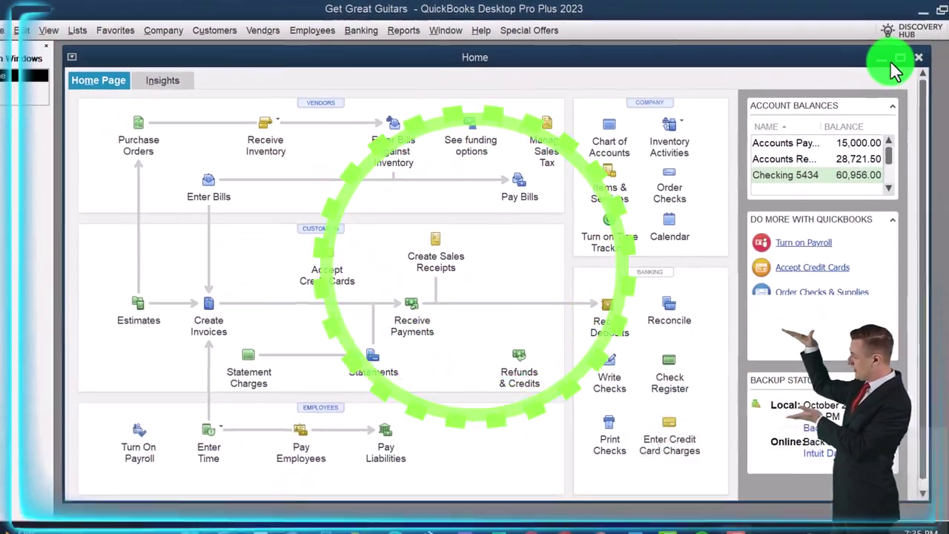
# Maximize the Home window in QuickBooks Desktop and check the view options for the open window list and icon bar.
pyautogui.click(893, 61)
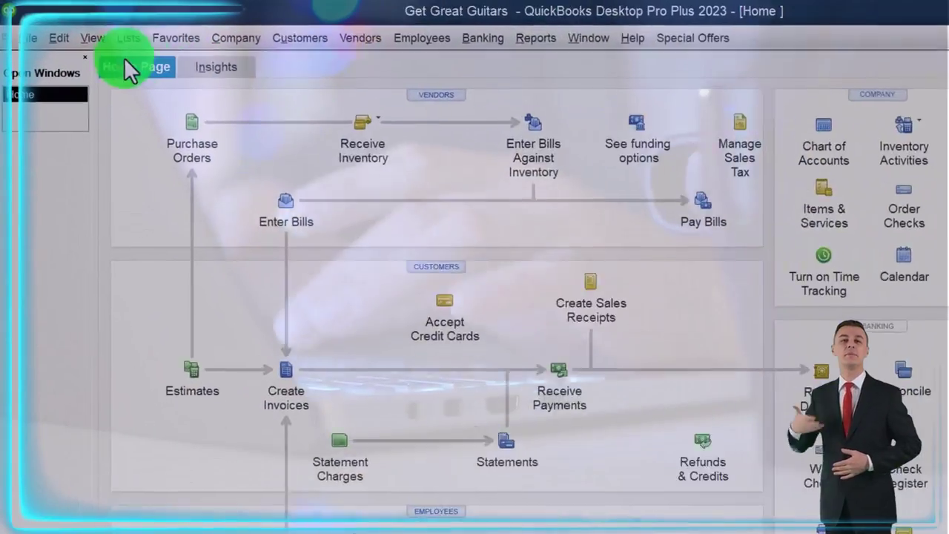
pyautogui.click(90, 40)
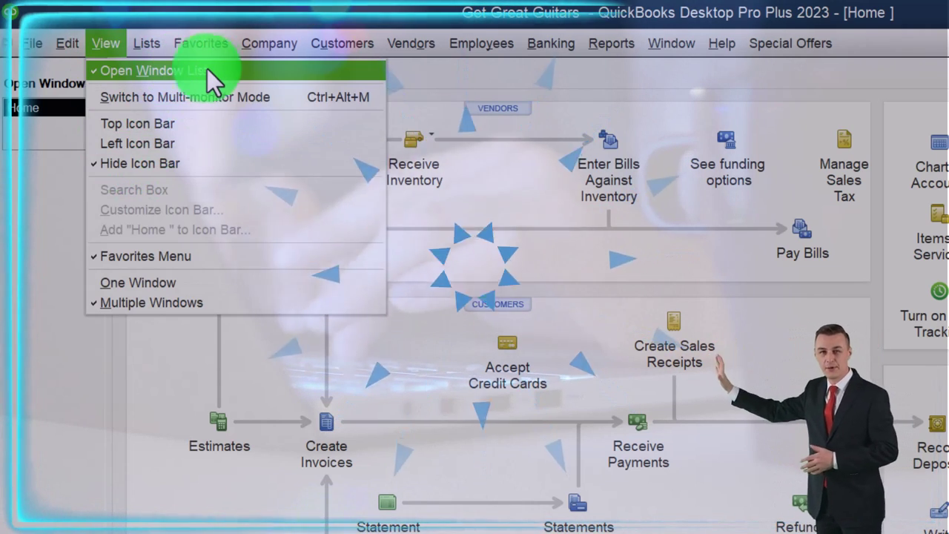
pyautogui.click(48, 190)
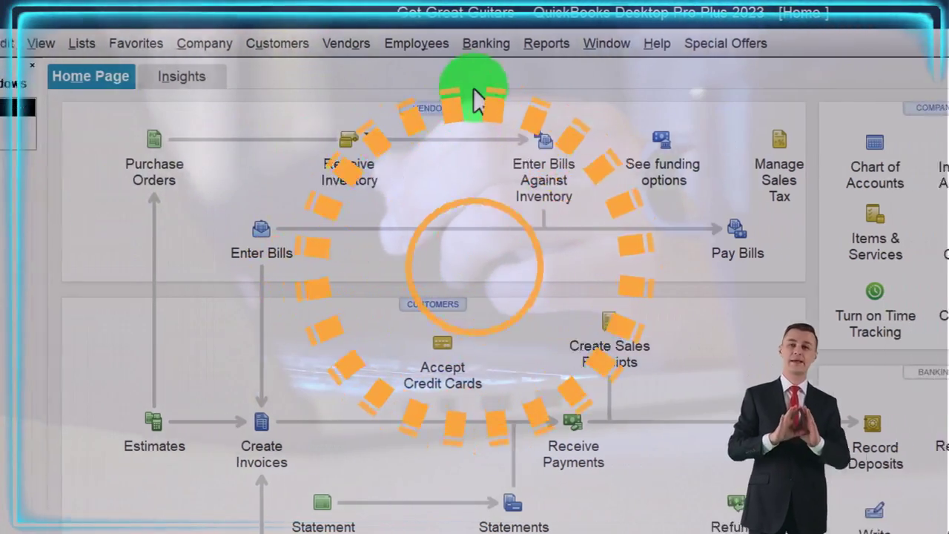
# Open the Profit & Loss Standard report from the Company & Financial reports.
pyautogui.click(546, 43)
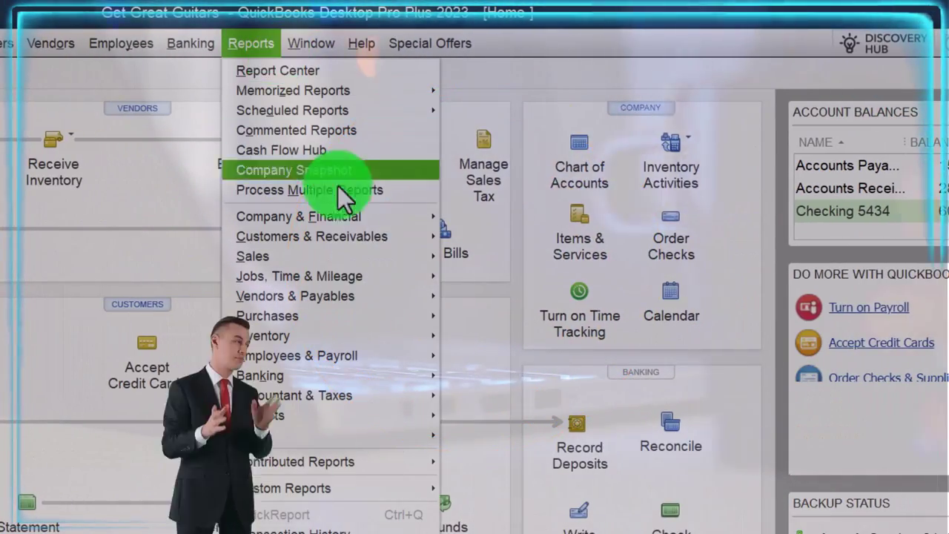
pyautogui.moveTo(355, 218)
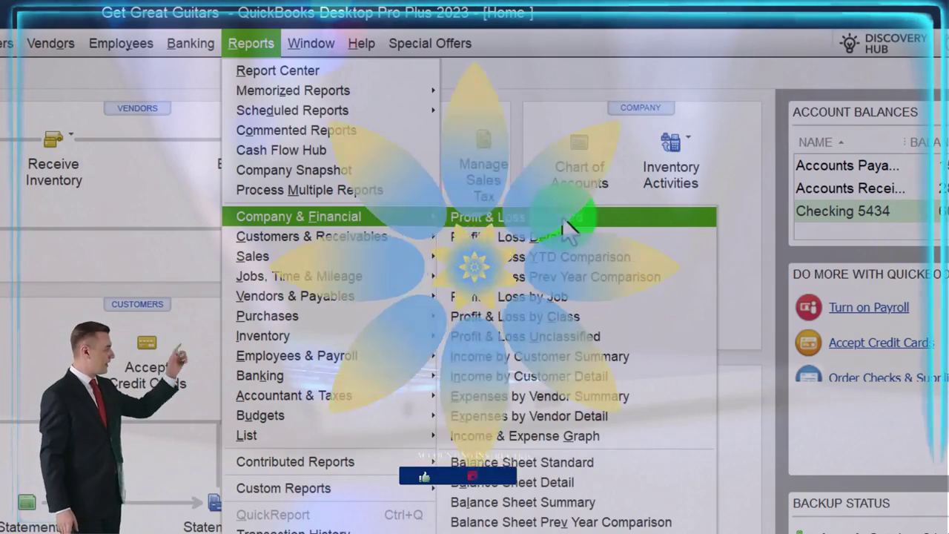
pyautogui.click(577, 215)
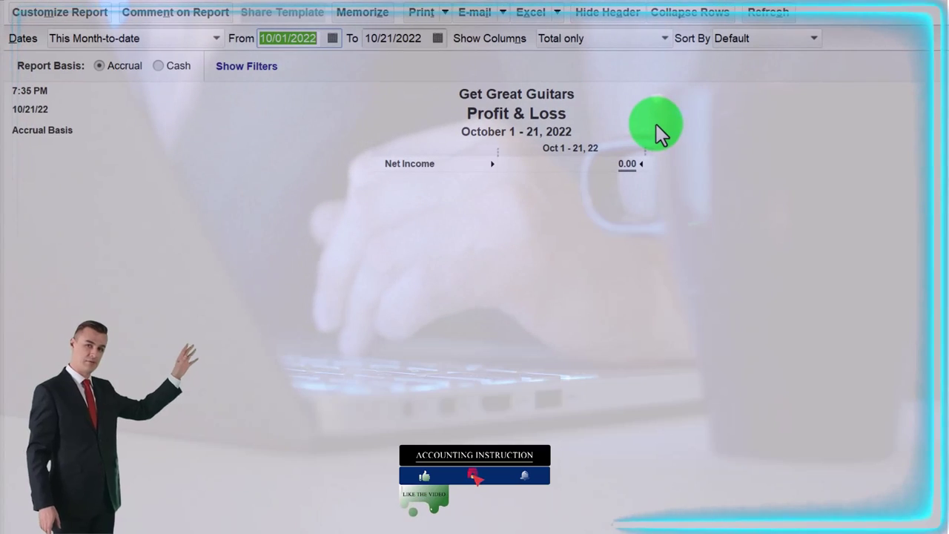
# Set the Profit & Loss report's date range from 01/01/2023 to 12/31/2023.
pyautogui.write('01/01/2')
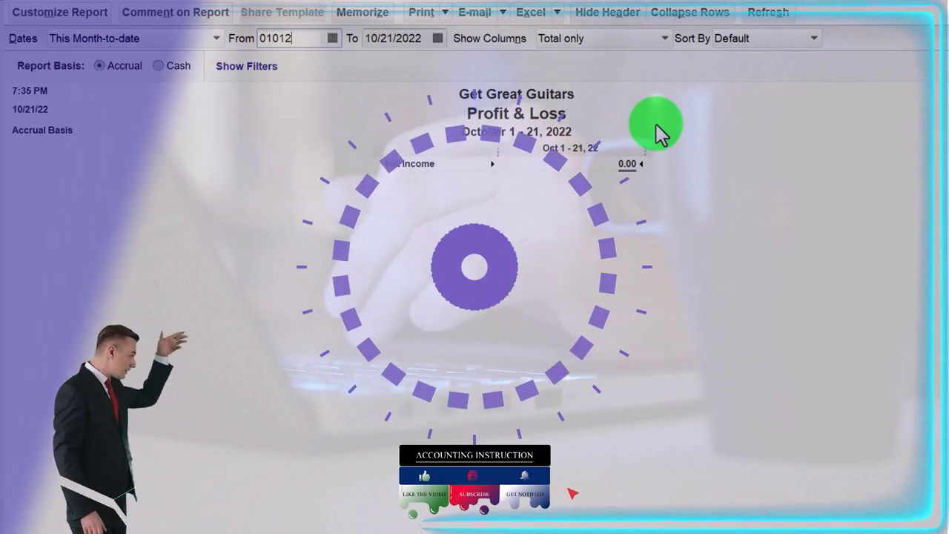
pyautogui.write('023')
pyautogui.press('Tab')
pyautogui.write('123123')
pyautogui.press('Tab')
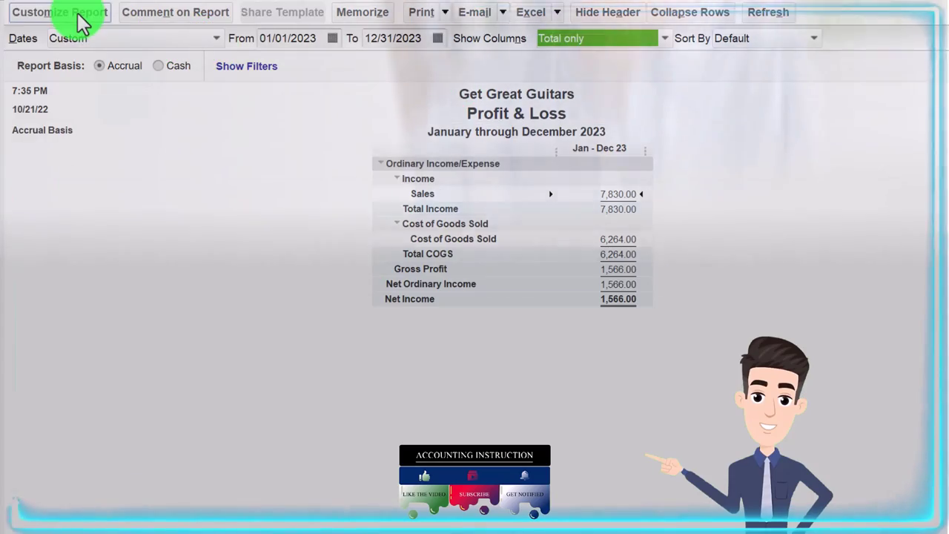
# Customize the Profit & Loss report with column label font size 12 and apply the change to all related fonts.
pyautogui.click(78, 16)
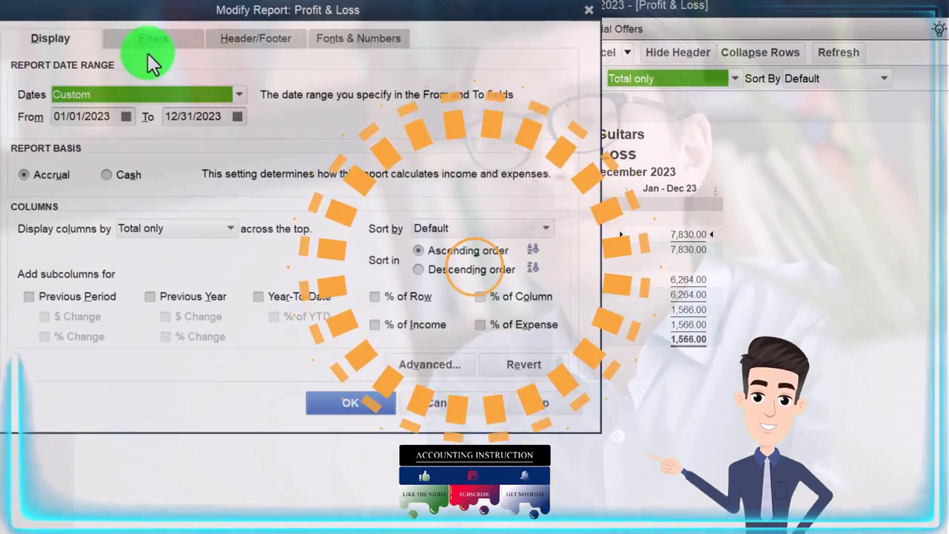
pyautogui.click(364, 38)
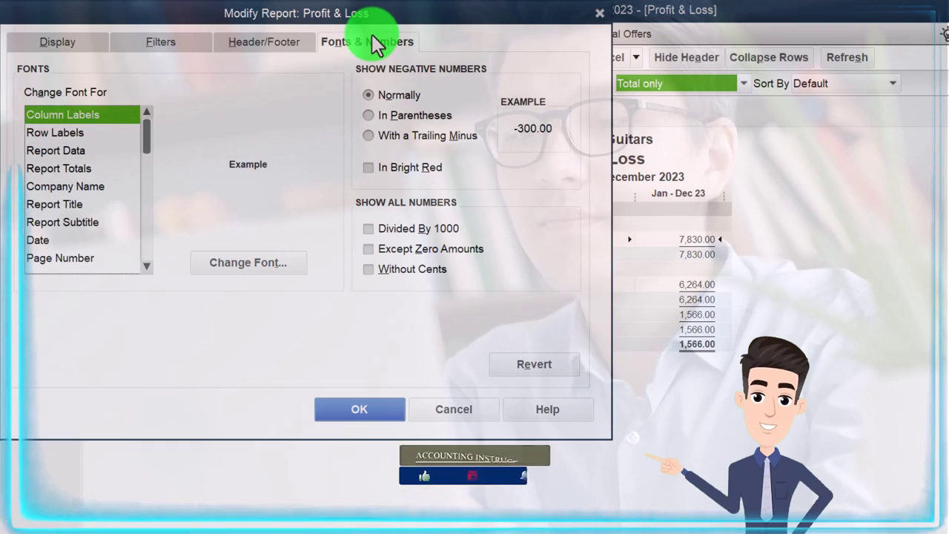
pyautogui.click(276, 268)
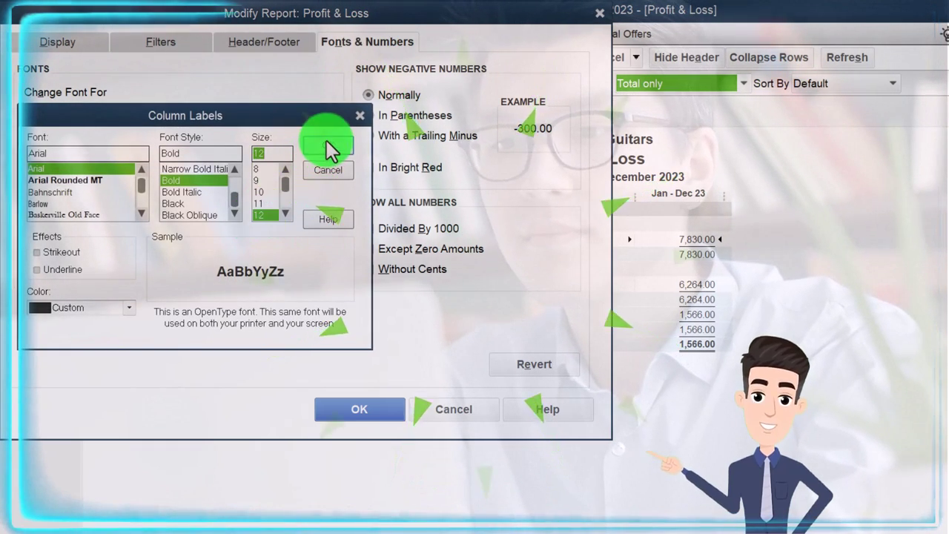
pyautogui.click(326, 140)
pyautogui.click(495, 185)
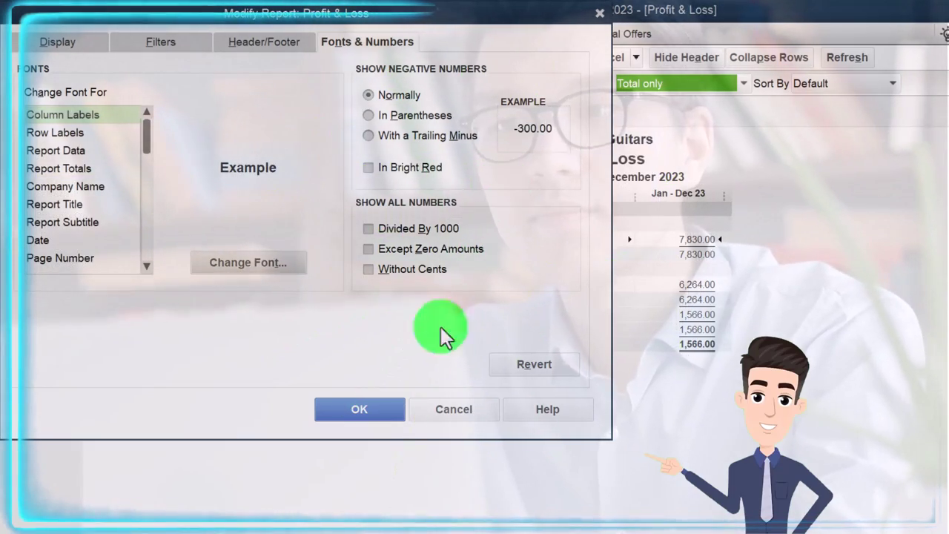
pyautogui.click(379, 413)
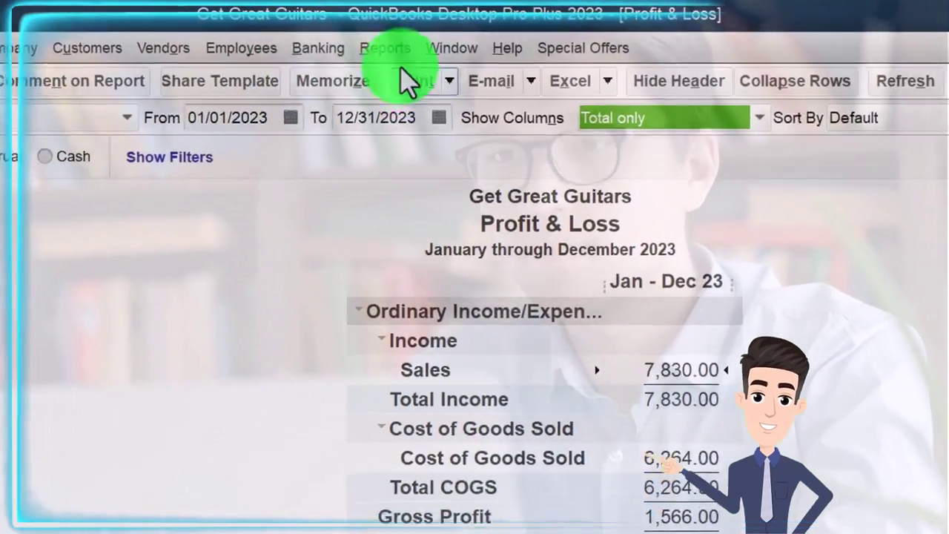
# Open the Balance Sheet Standard report from the Company & Financial reports.
pyautogui.click(478, 34)
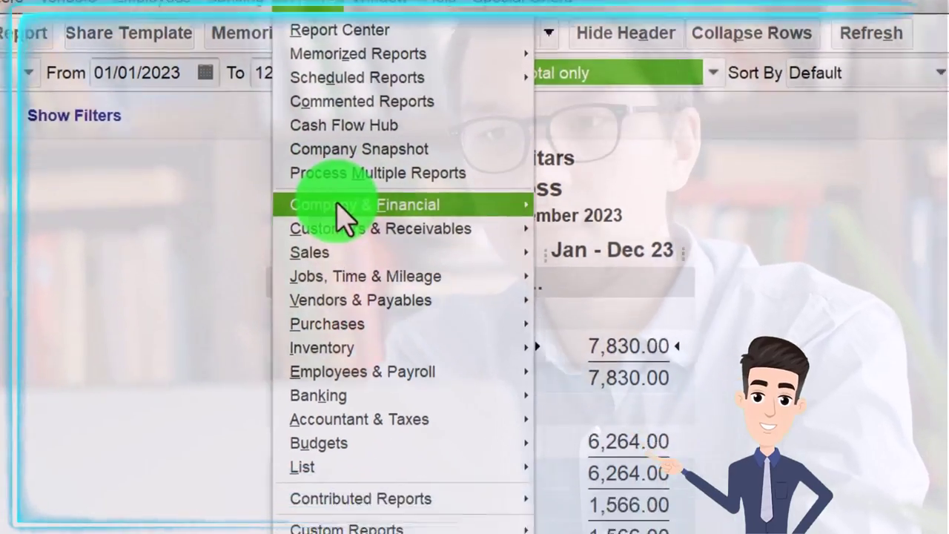
pyautogui.moveTo(393, 259)
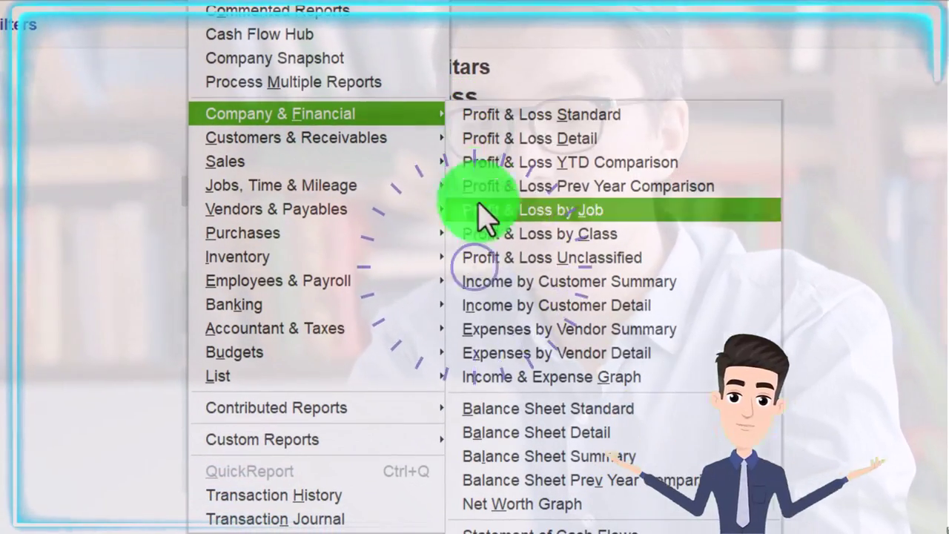
pyautogui.click(511, 410)
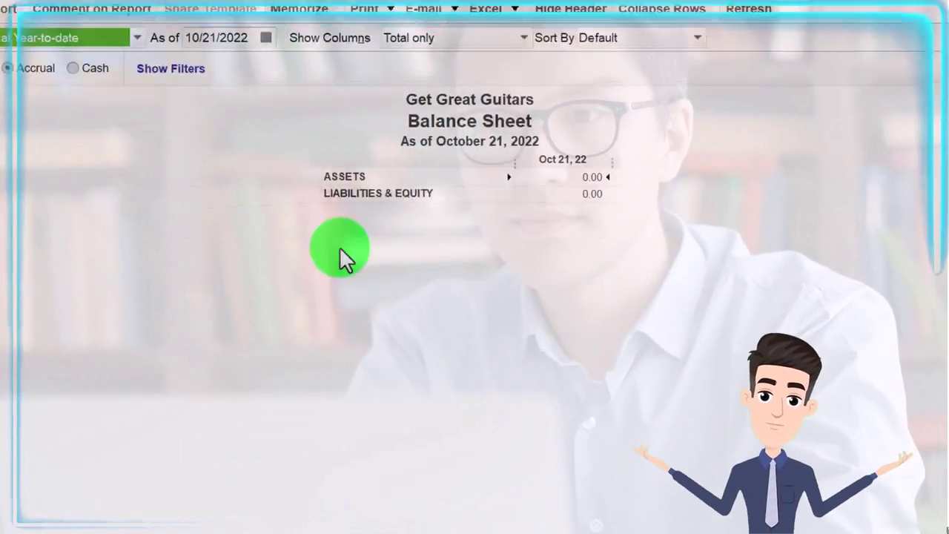
# Customize the Balance Sheet report's date range to run from 01/01/2023 to 12/31/2023.
pyautogui.click(135, 45)
pyautogui.press('Tab')
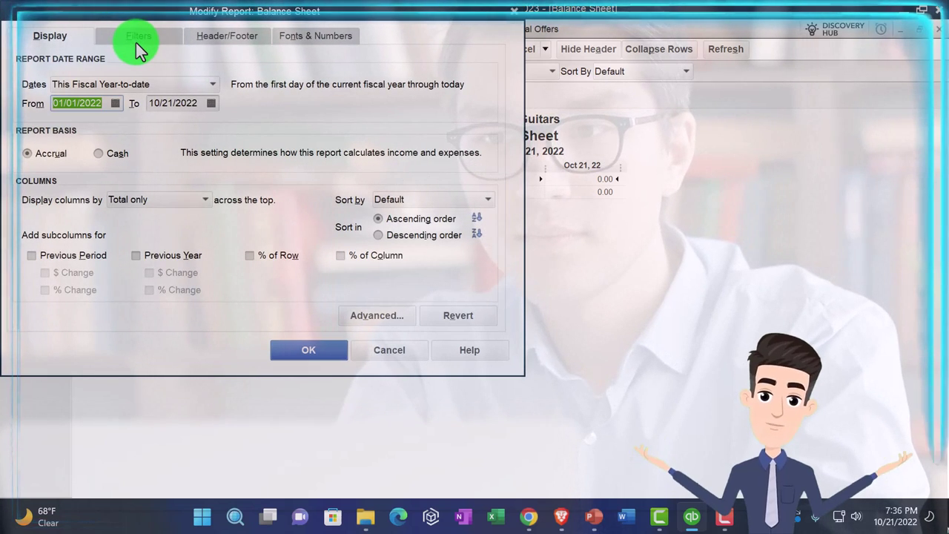
pyautogui.write('01/01/202')
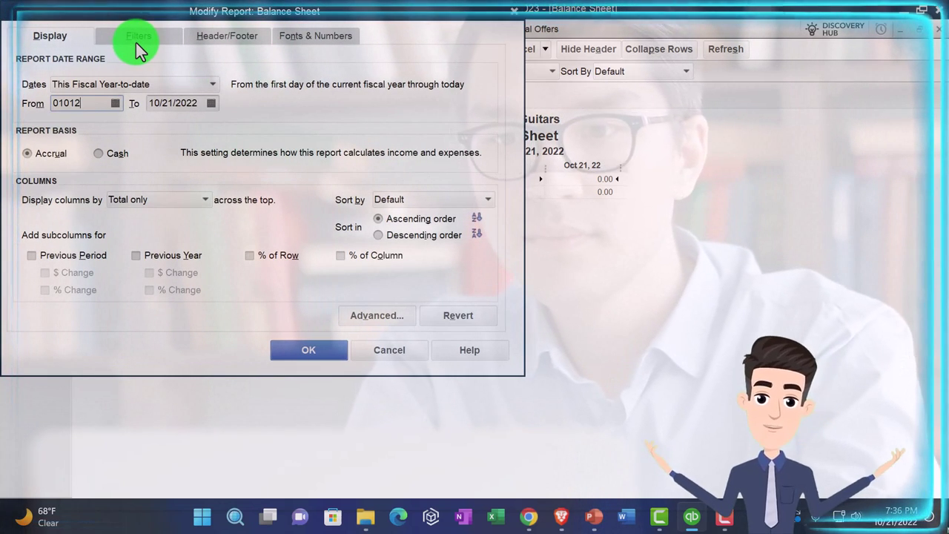
pyautogui.write('3')
pyautogui.press('Tab')
pyautogui.write('12312023')
pyautogui.press('Tab')
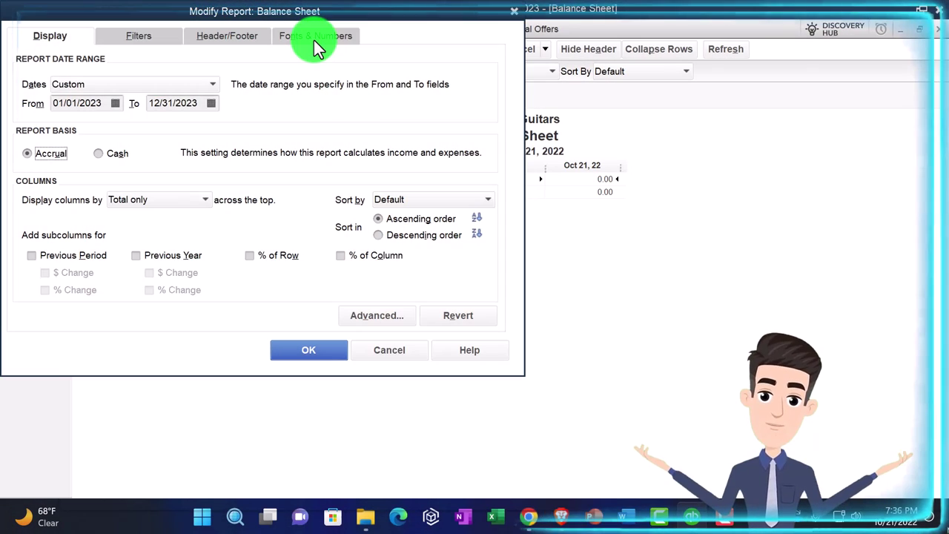
# Set the Balance Sheet's column label font size to 12, change all related fonts, and apply the report modifications.
pyautogui.click(314, 40)
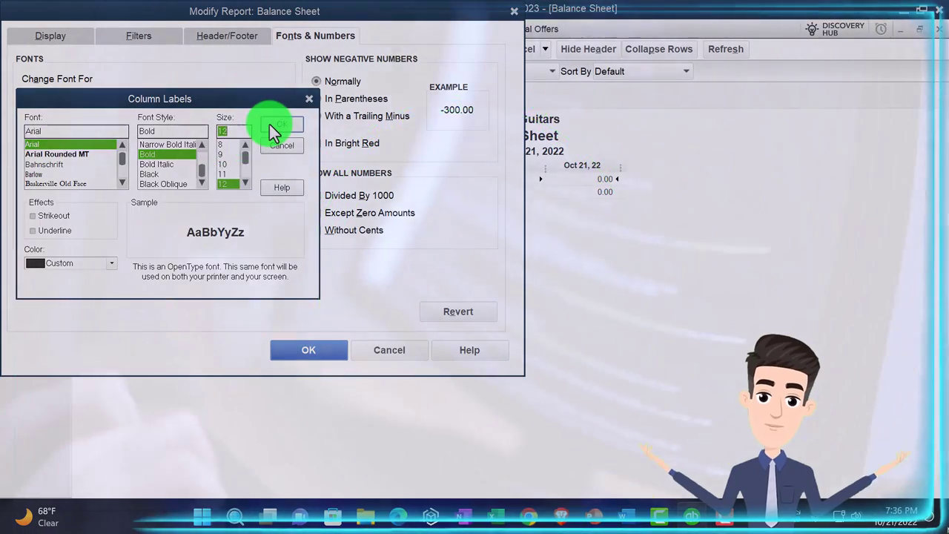
pyautogui.click(271, 126)
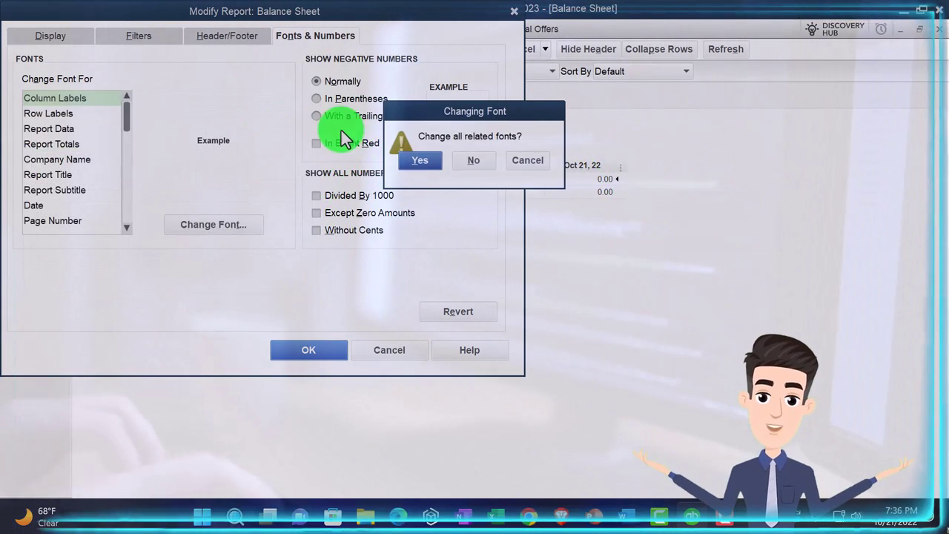
pyautogui.click(421, 161)
pyautogui.click(318, 345)
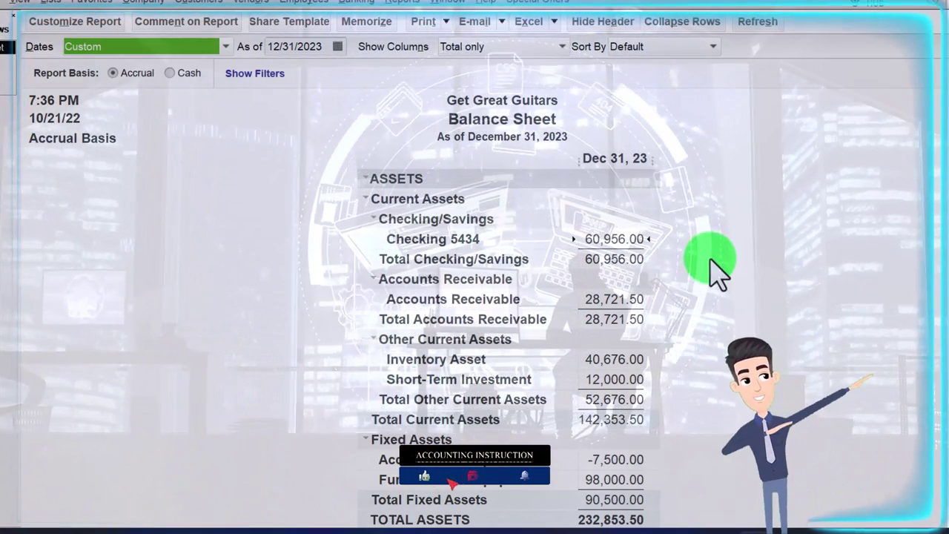
# Review the Balance Sheet's asset accounts and open the Customer Balance Detail report from the Customers & Receivables reports.
pyautogui.click(622, 237)
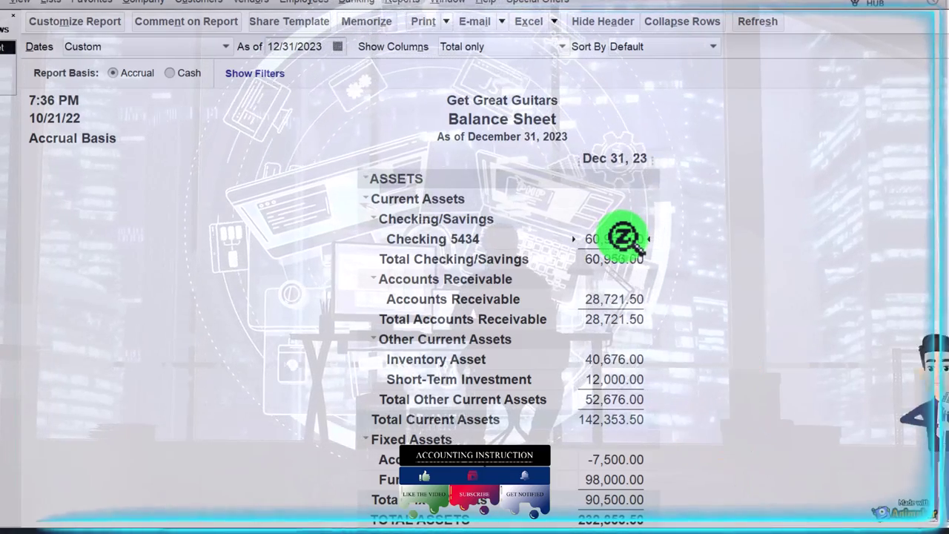
pyautogui.scroll(-2, 623, 237)
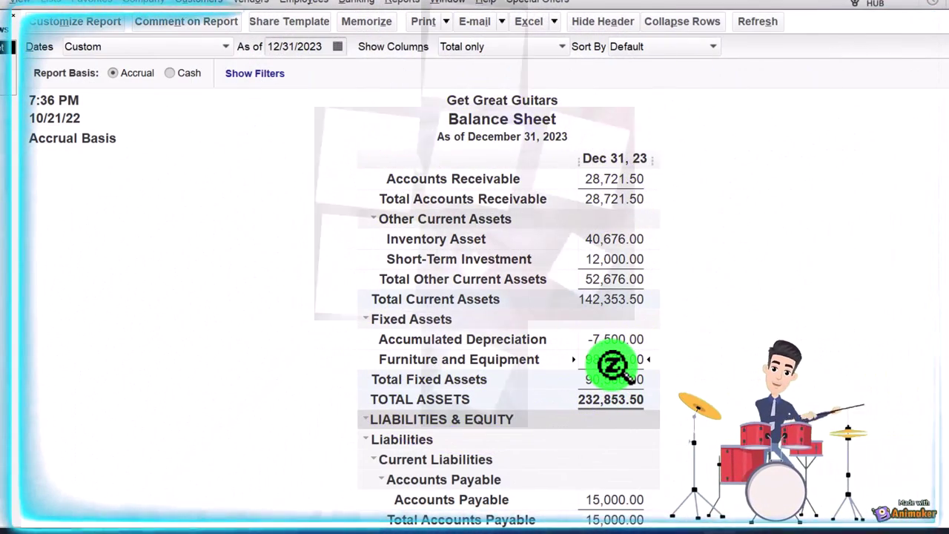
pyautogui.scroll(1, 614, 363)
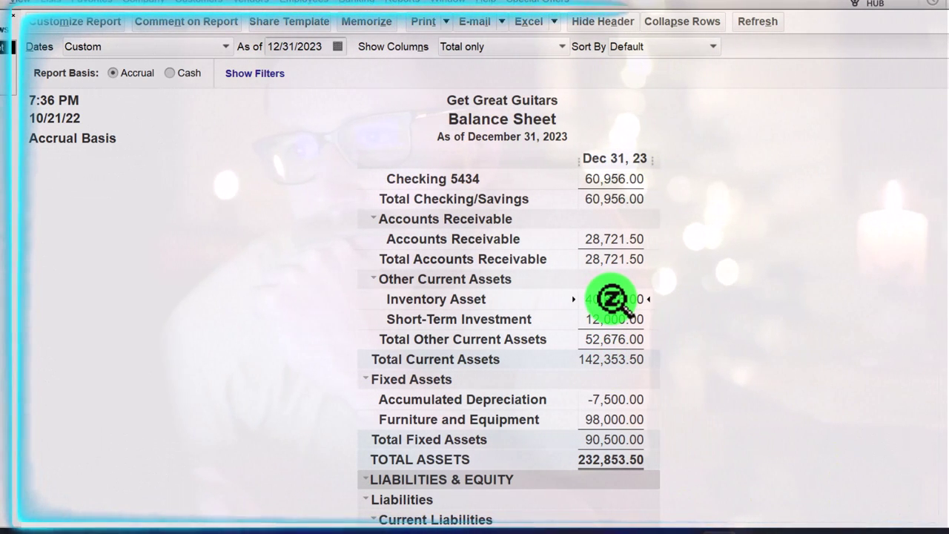
pyautogui.scroll(1, 611, 299)
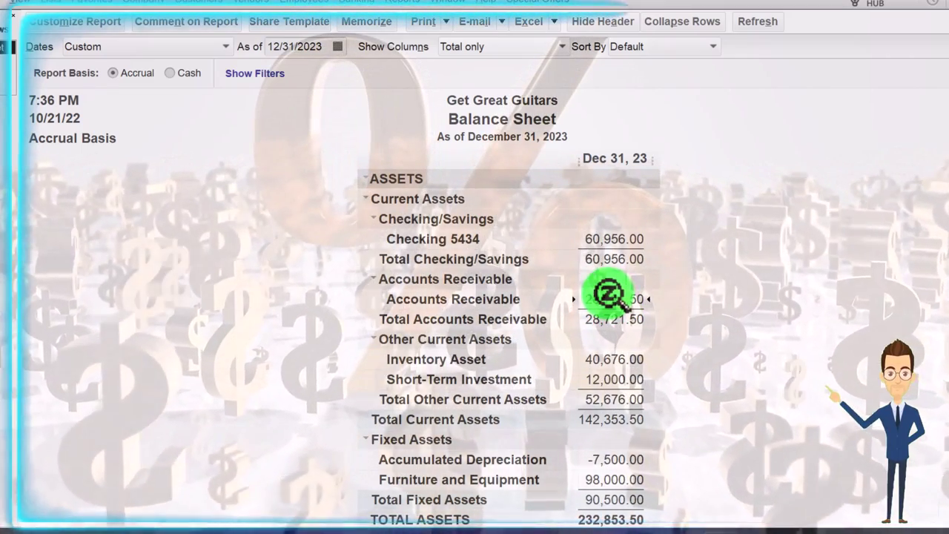
pyautogui.click(401, 1)
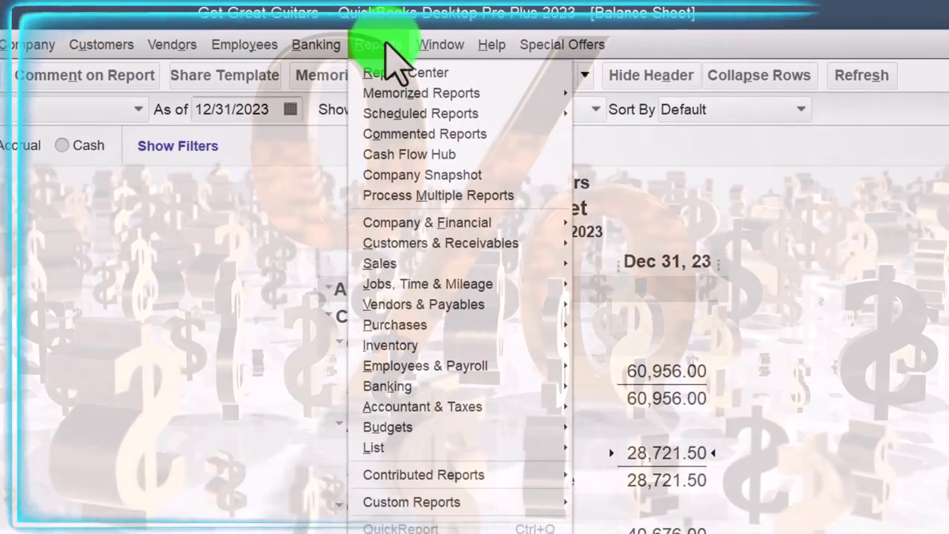
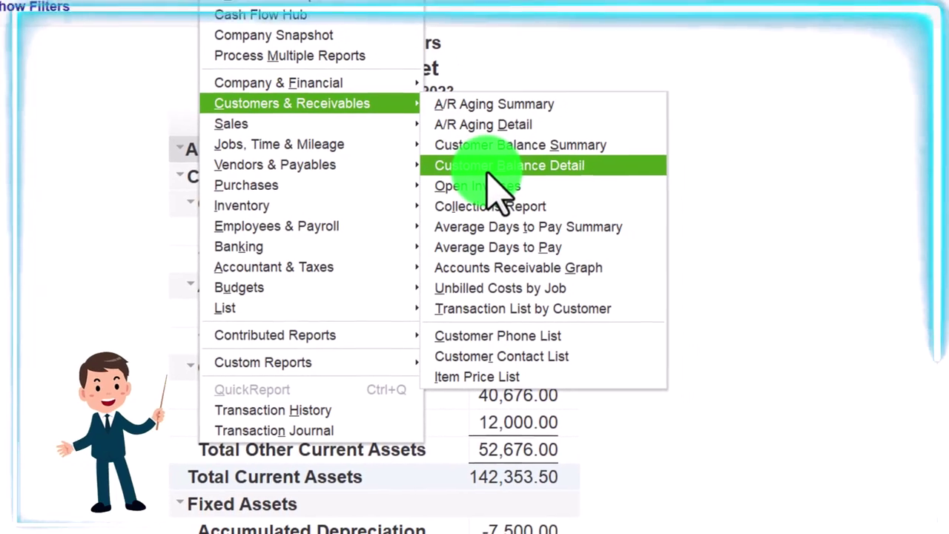
pyautogui.click(564, 172)
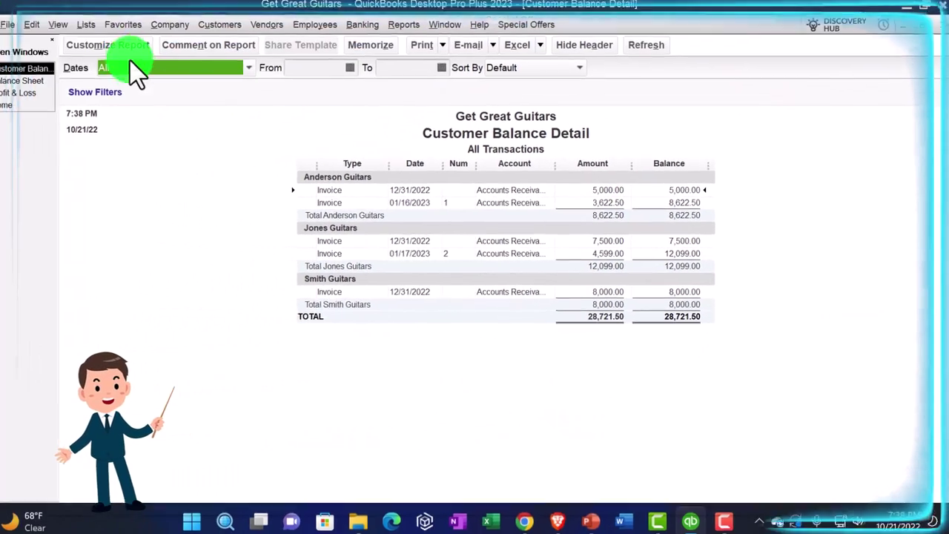
# Set the Customer Balance Detail report's column label font size to 12, change all related fonts, and apply the modifications.
pyautogui.click(134, 47)
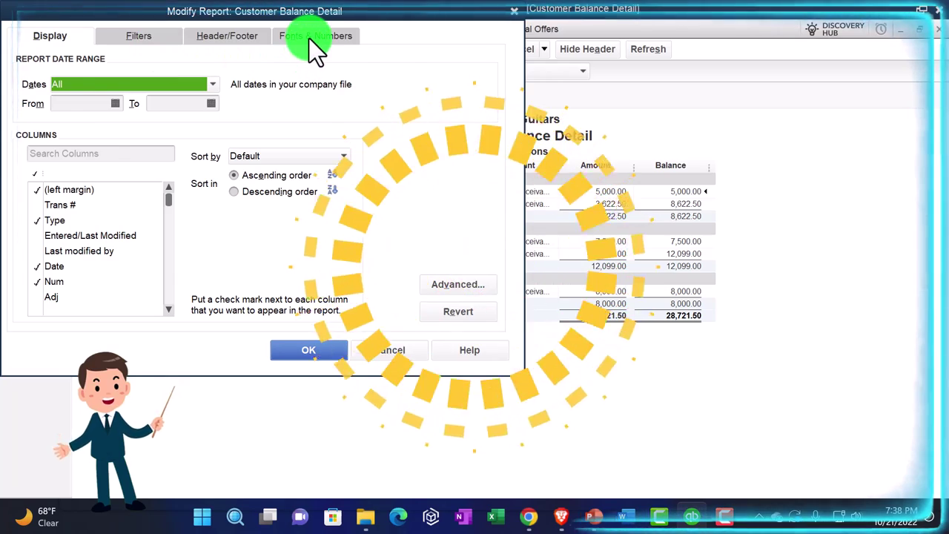
pyautogui.click(311, 37)
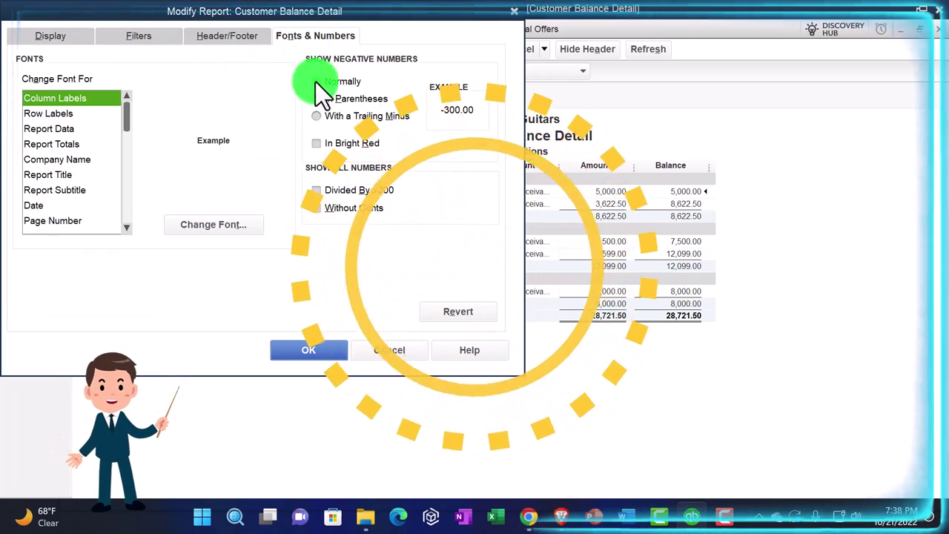
pyautogui.click(255, 226)
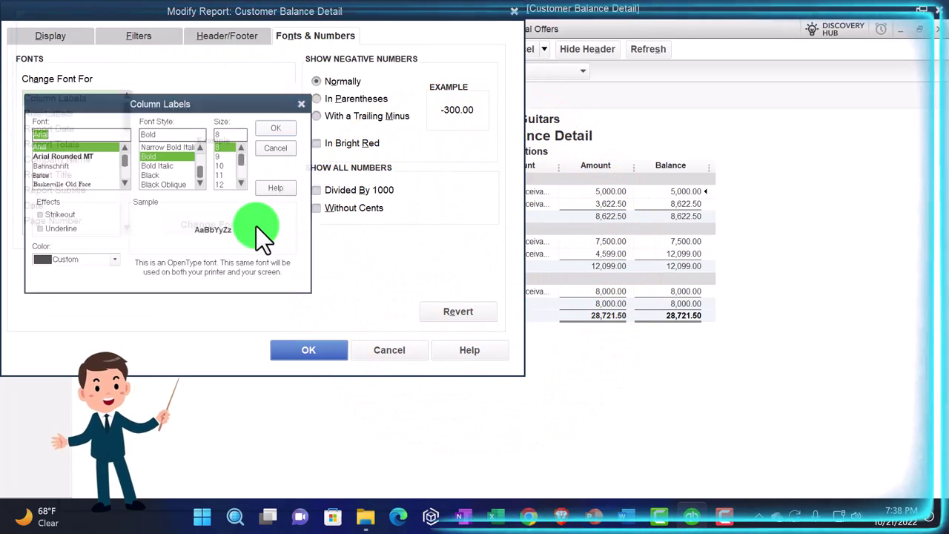
pyautogui.click(228, 184)
pyautogui.click(281, 124)
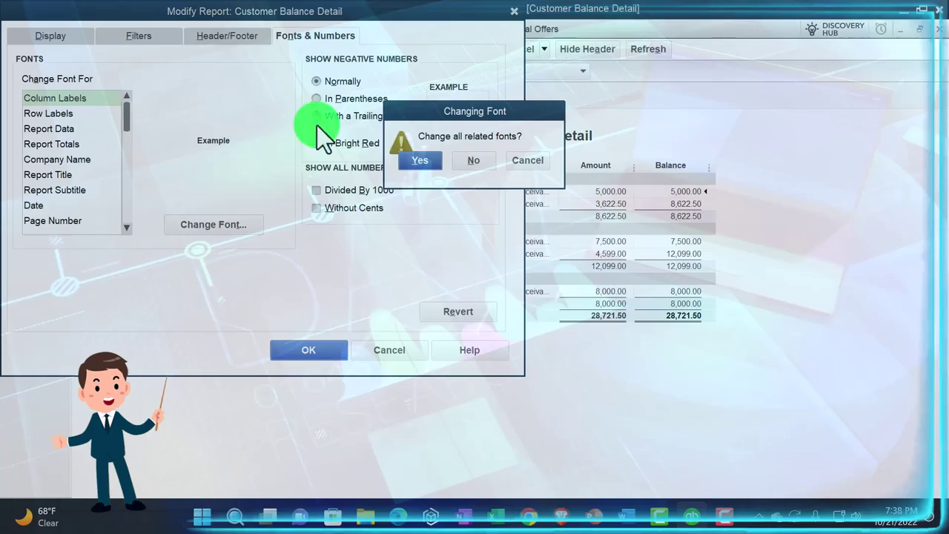
pyautogui.click(415, 161)
pyautogui.click(331, 351)
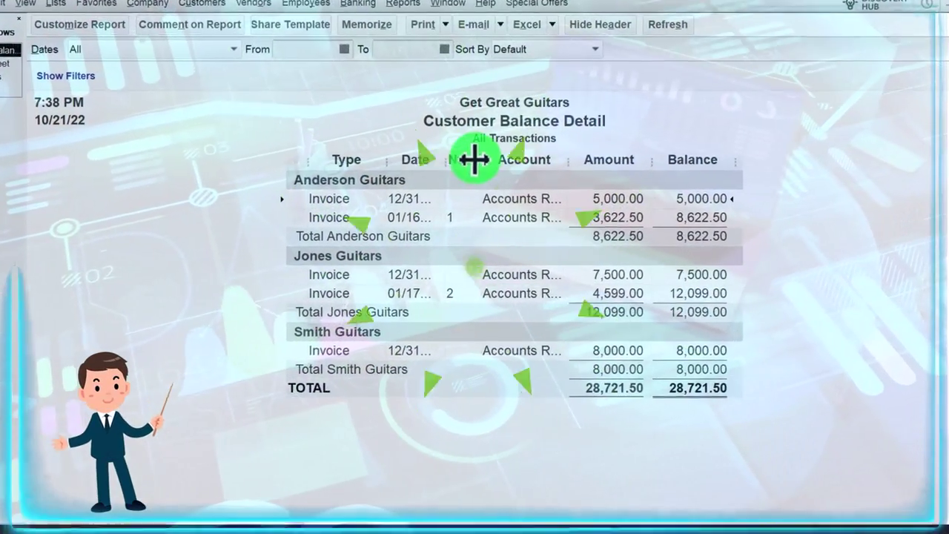
# Widen the Date and Account columns of the Customer Balance Detail report to fit the full dates and account names.
pyautogui.moveTo(452, 169); pyautogui.dragTo(482, 169)
pyautogui.moveTo(625, 159); pyautogui.dragTo(636, 154)
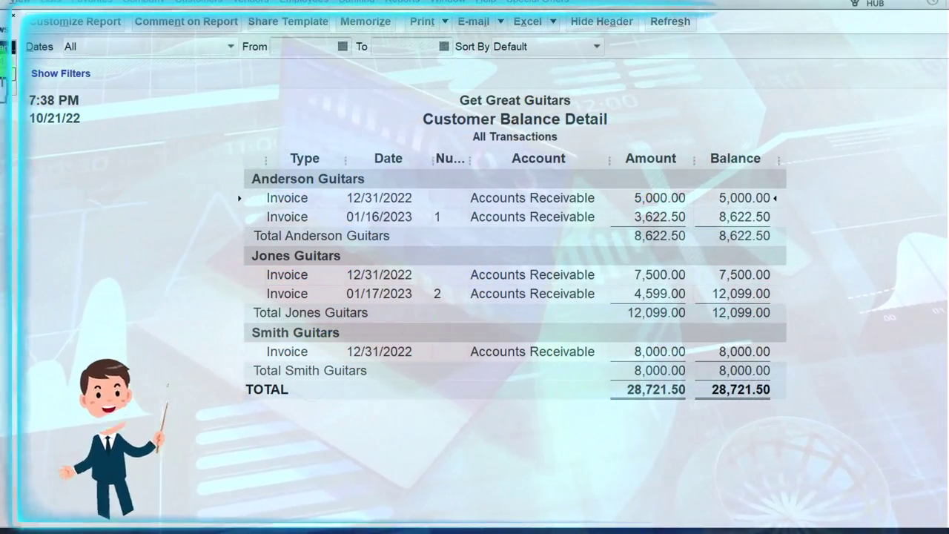
pyautogui.press('Escape')
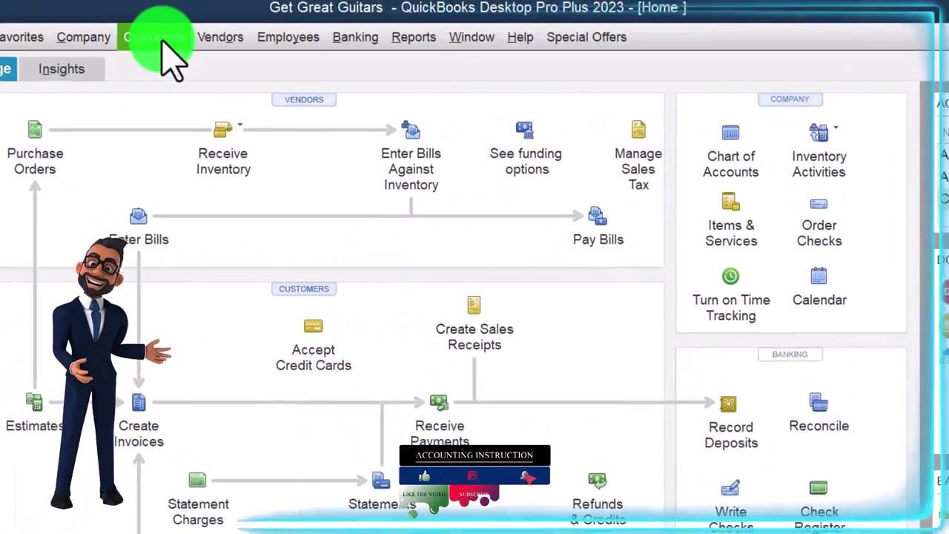
# Open the Customer Center's customer and job list and show Anderson Guitars' transactions for all dates.
pyautogui.click(199, 2)
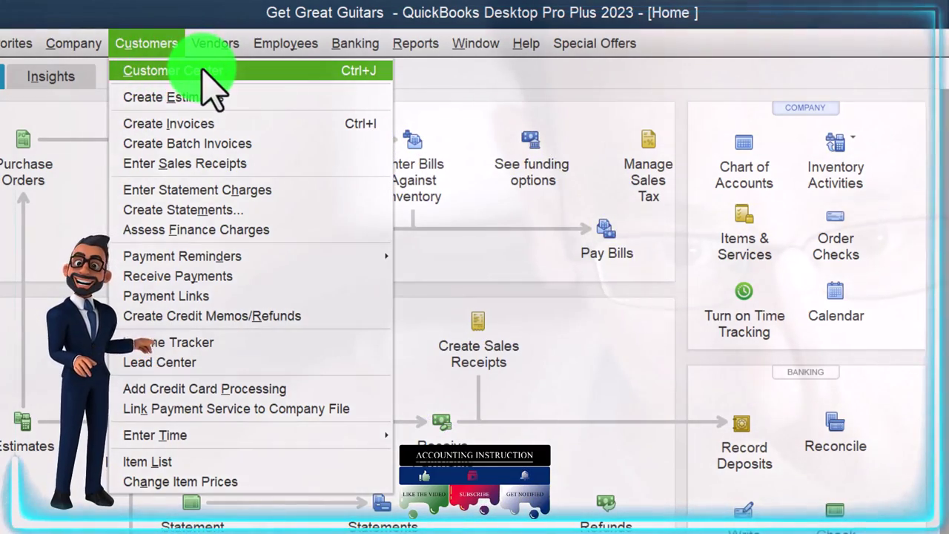
pyautogui.click(202, 72)
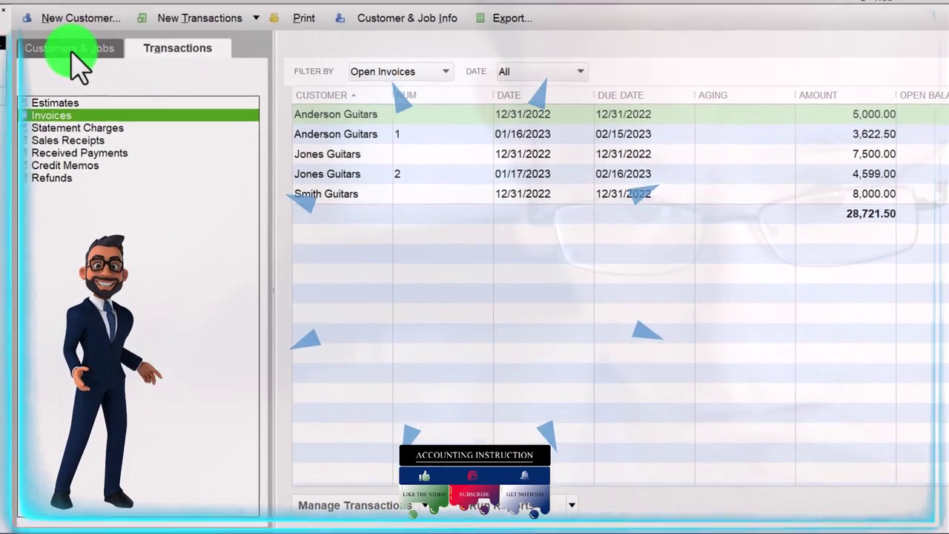
pyautogui.click(115, 74)
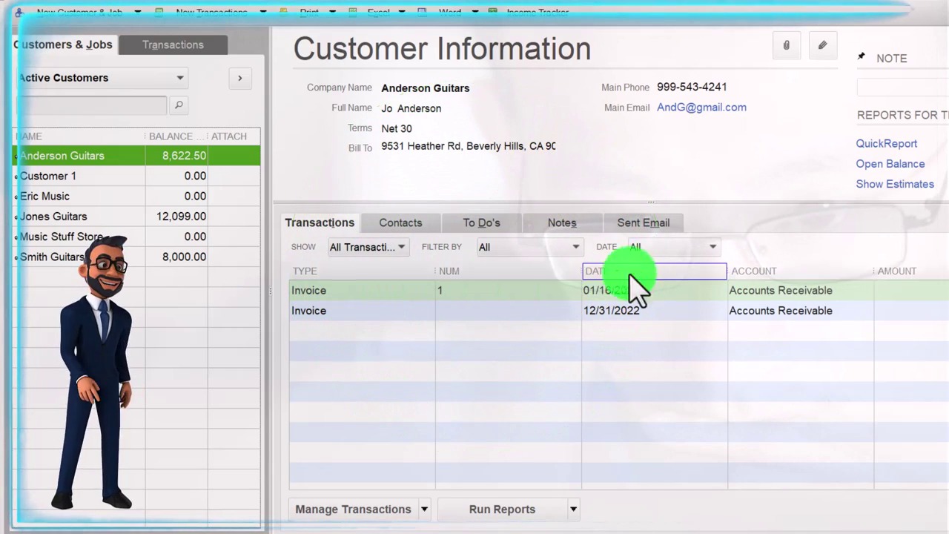
pyautogui.click(697, 250)
pyautogui.click(694, 267)
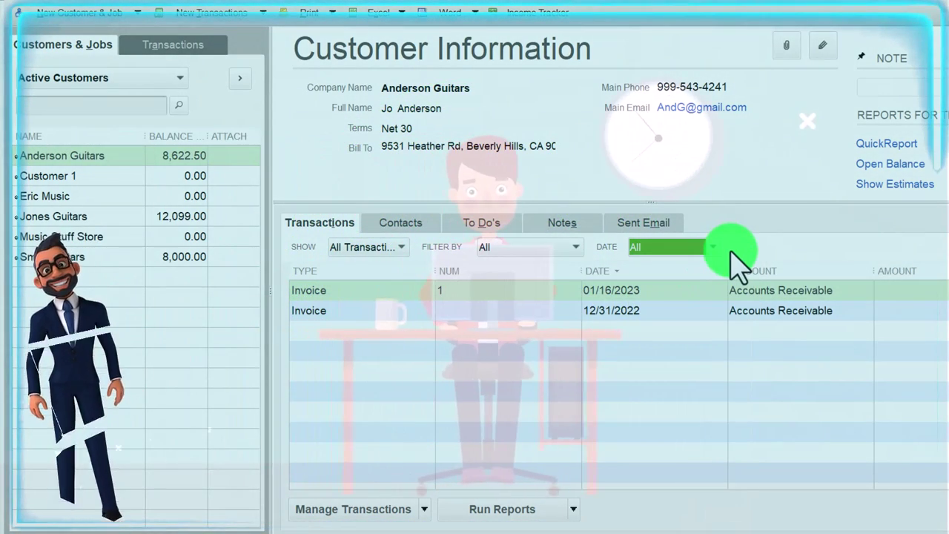
# Select Jones Guitars in the customer list to review its invoices, and examine the transaction types view.
pyautogui.click(74, 197)
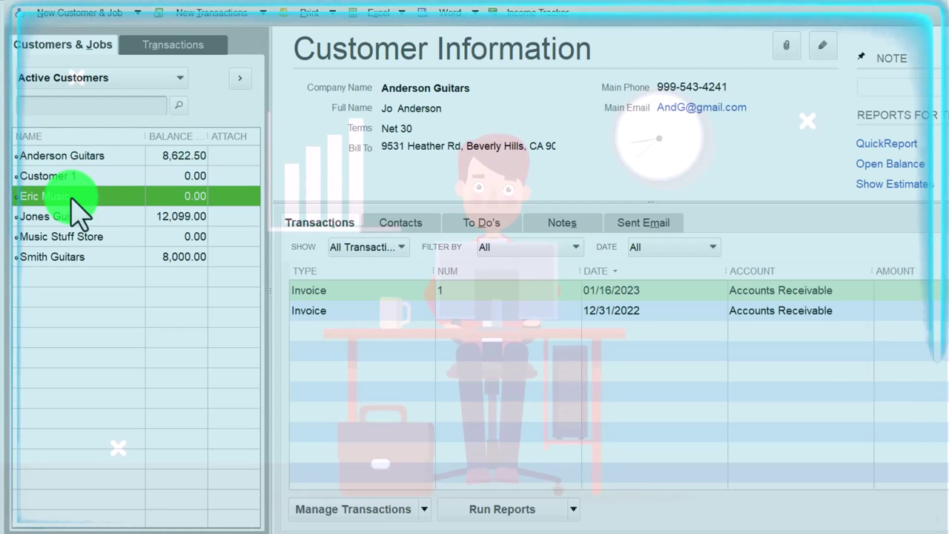
pyautogui.click(123, 217)
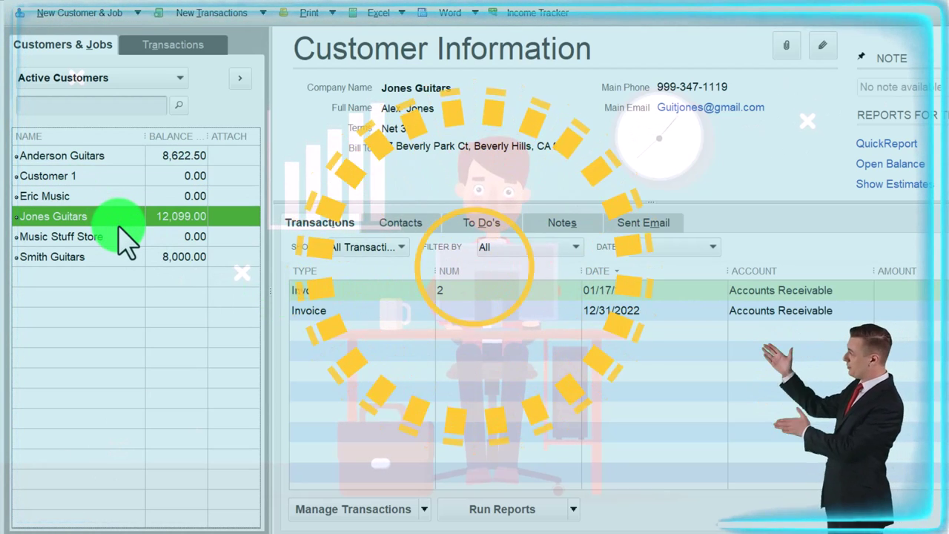
pyautogui.click(155, 51)
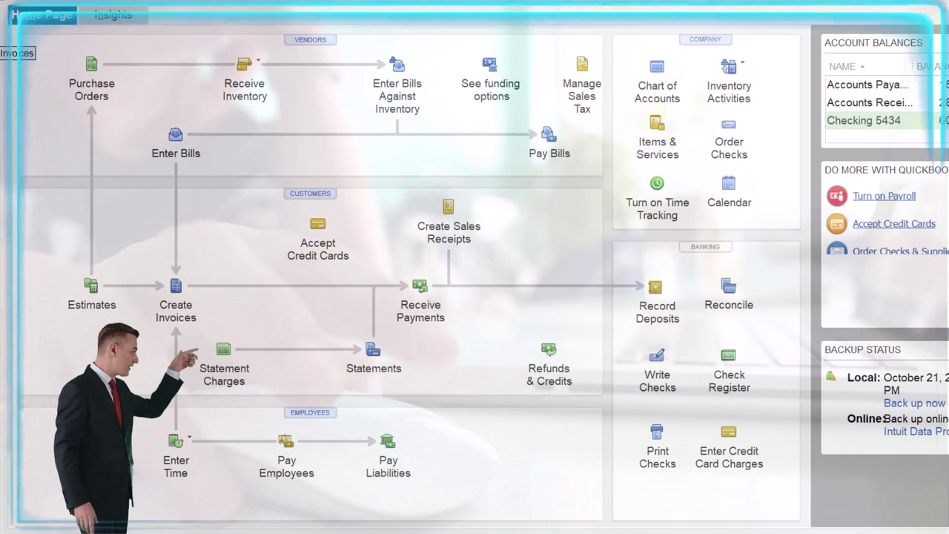
# Start a new customer payment from the home page workflow and set Anderson Guitars as the paying customer.
pyautogui.click(236, 374)
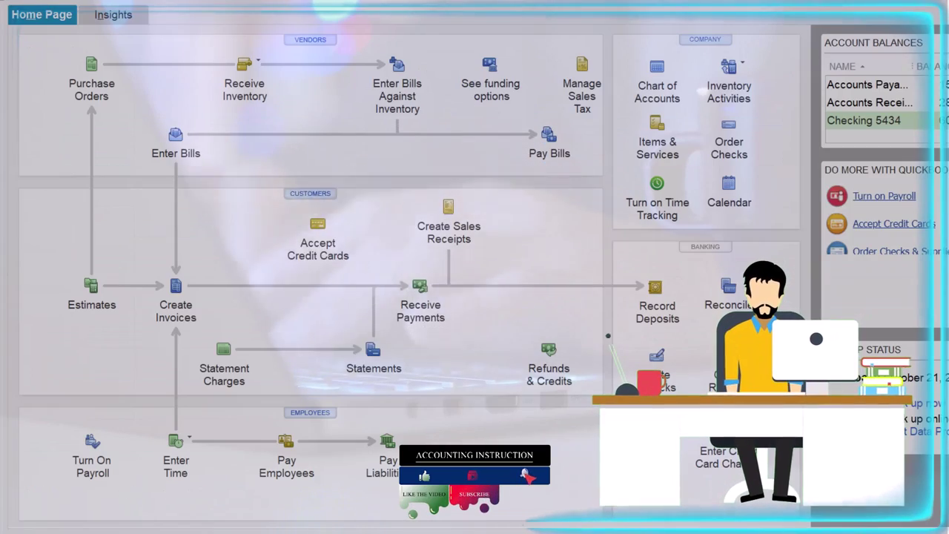
pyautogui.click(374, 363)
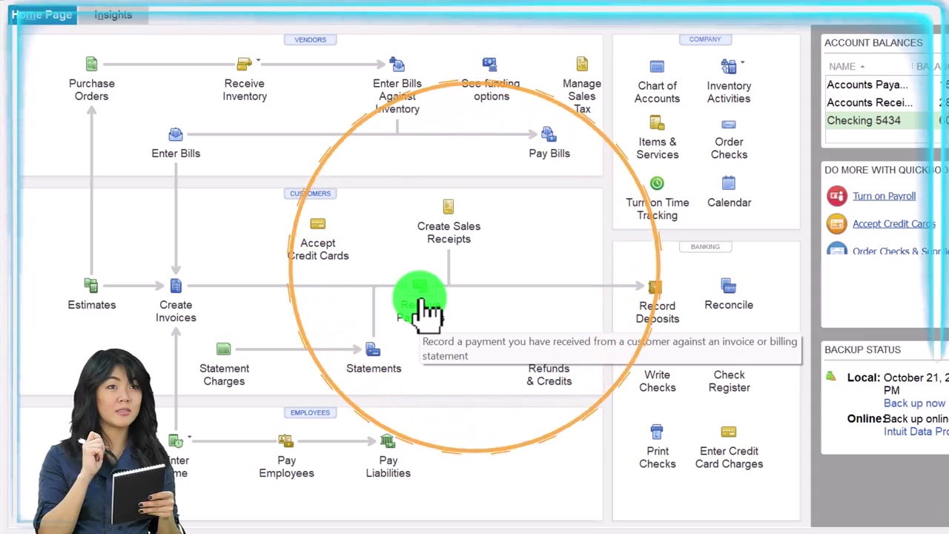
pyautogui.click(424, 308)
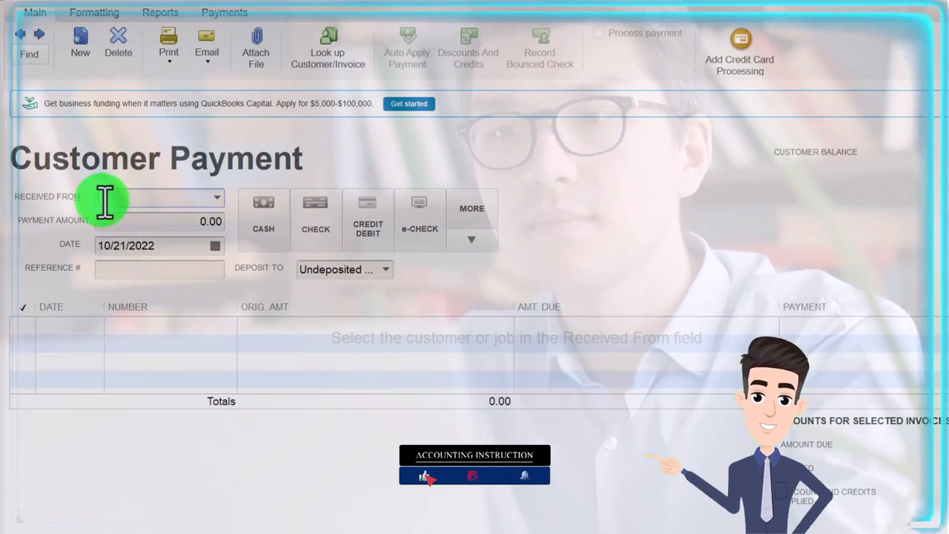
pyautogui.click(214, 198)
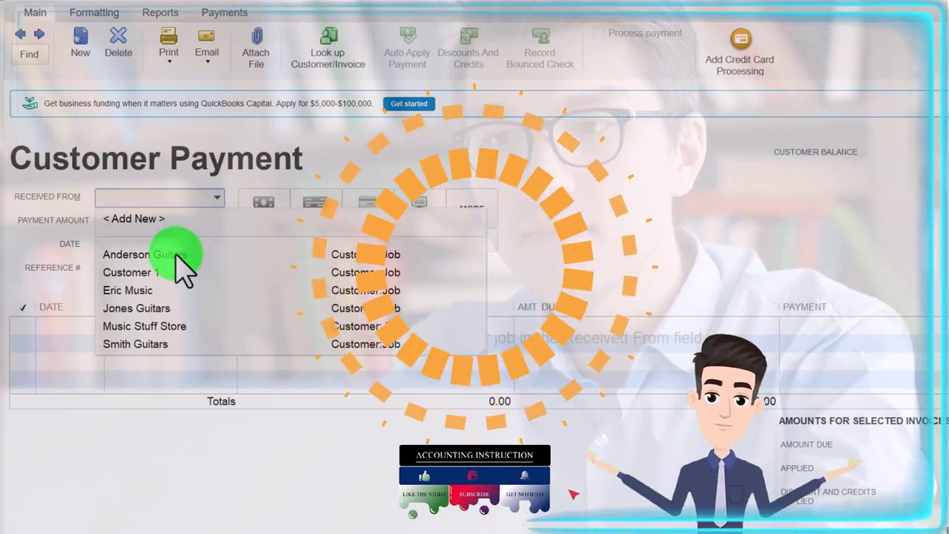
pyautogui.click(181, 256)
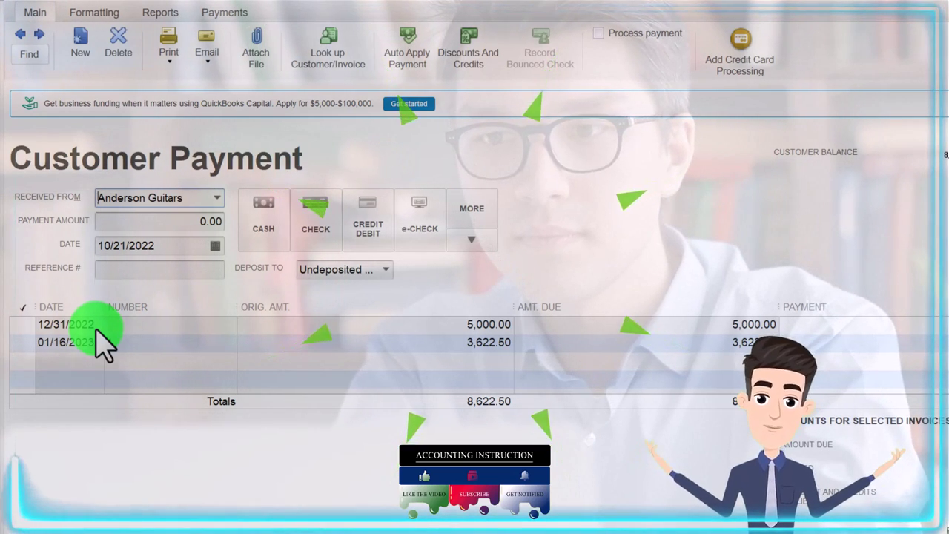
# Apply the payment to the 12/31/2022 invoice for 5,000.00 and keep automatic payment calculation on, without displaying its message in future.
pyautogui.click(24, 325)
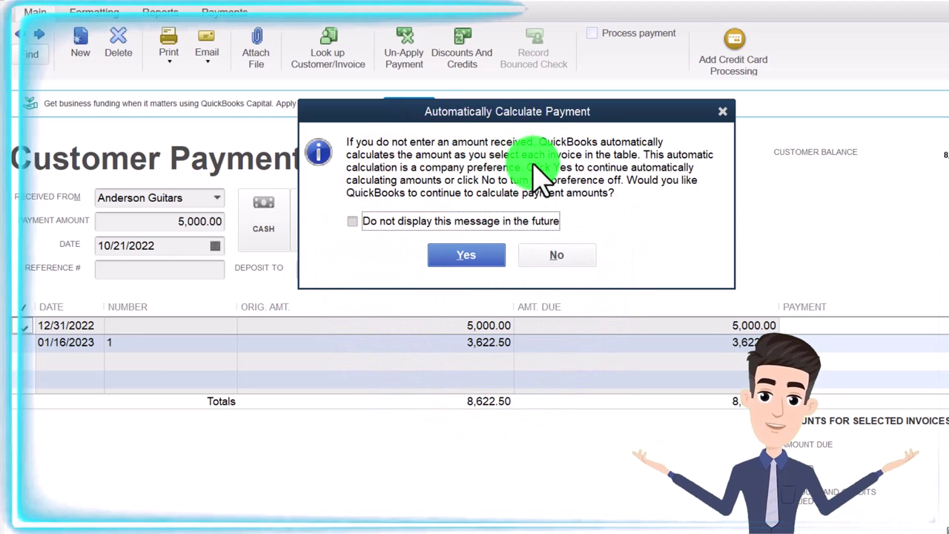
pyautogui.moveTo(535, 117); pyautogui.dragTo(776, 106)
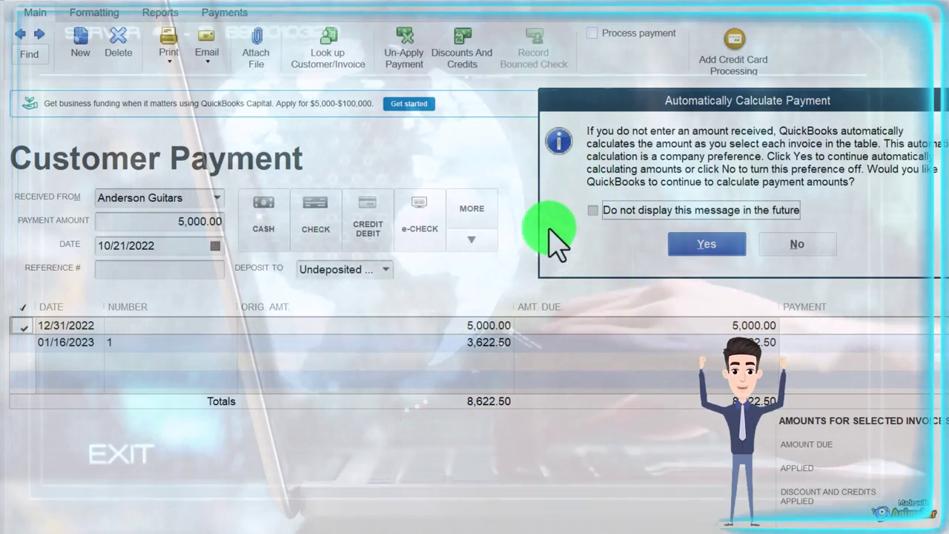
pyautogui.click(592, 210)
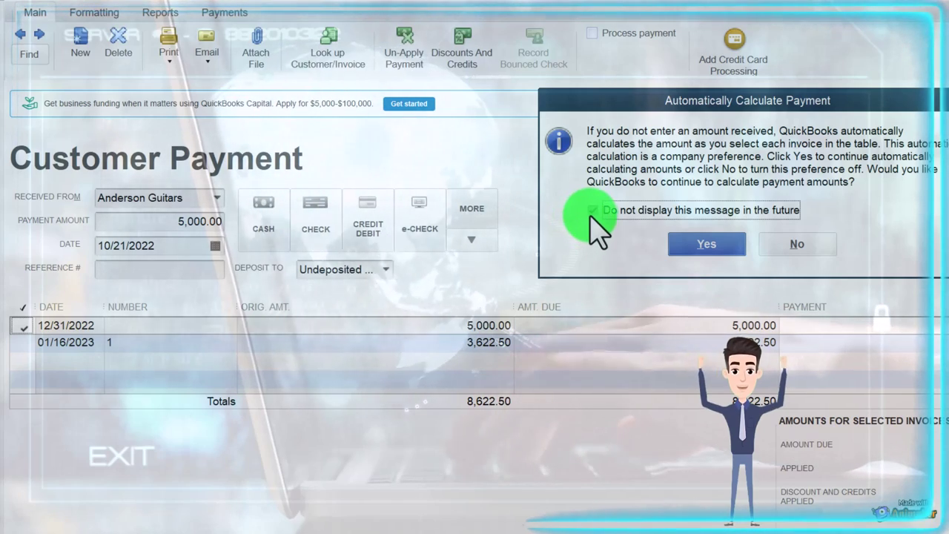
pyautogui.click(713, 245)
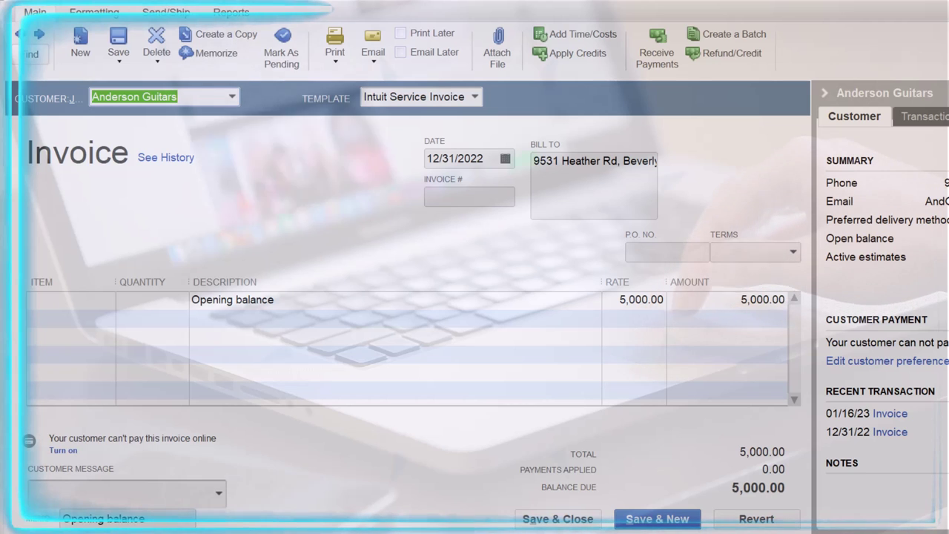
# Return from the Anderson Guitars opening balance invoice to the customer payment and set the payment date to 01/18/2023.
pyautogui.click(832, 95)
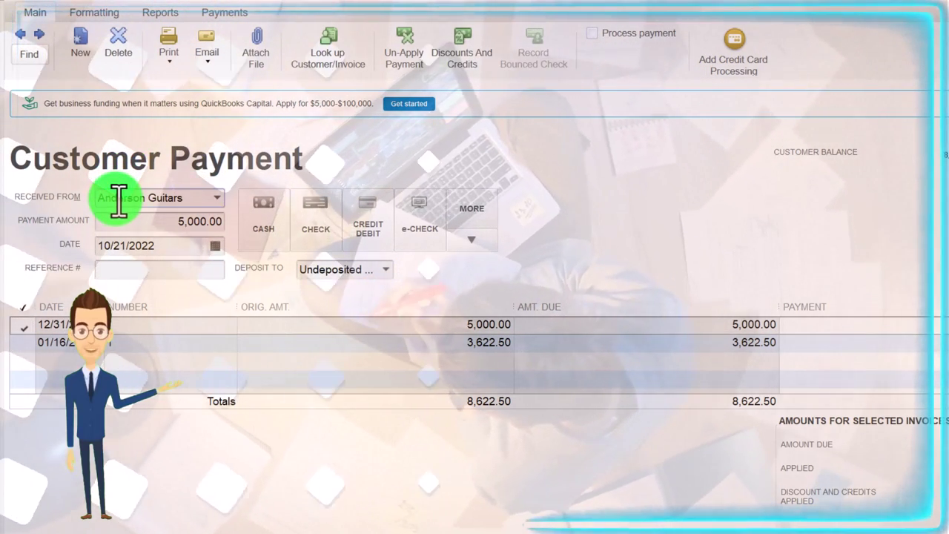
pyautogui.press('Tab')
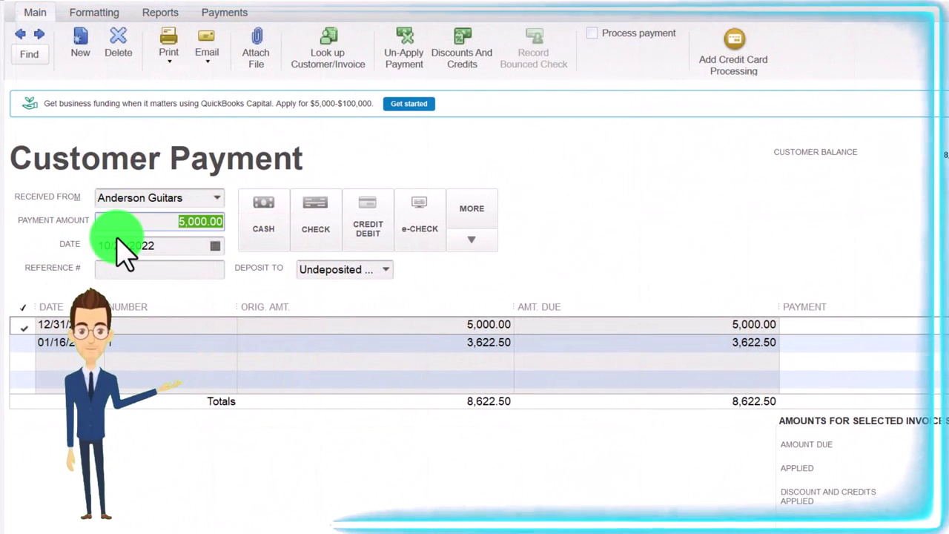
pyautogui.press('Tab')
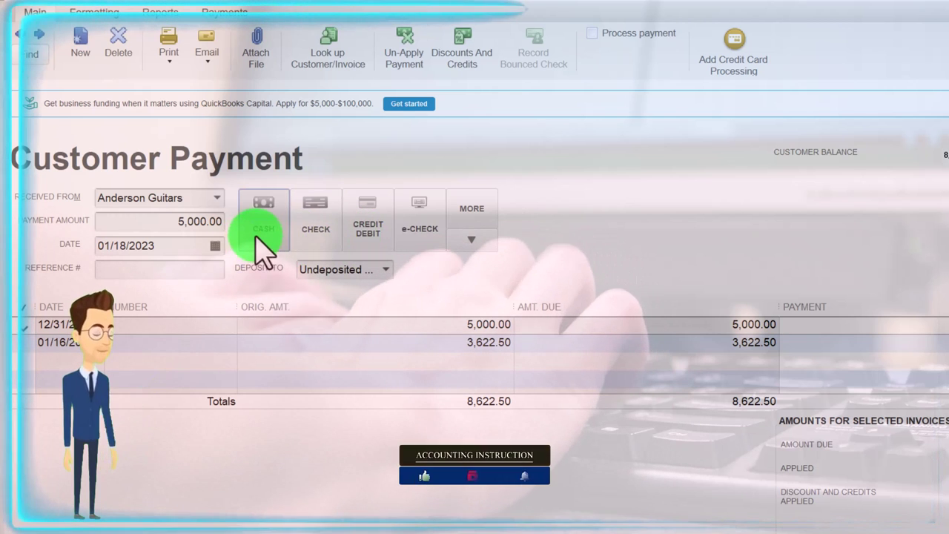
# Explore the check, Visa and additional payment methods for the customer payment and choose e-Check.
pyautogui.click(126, 273)
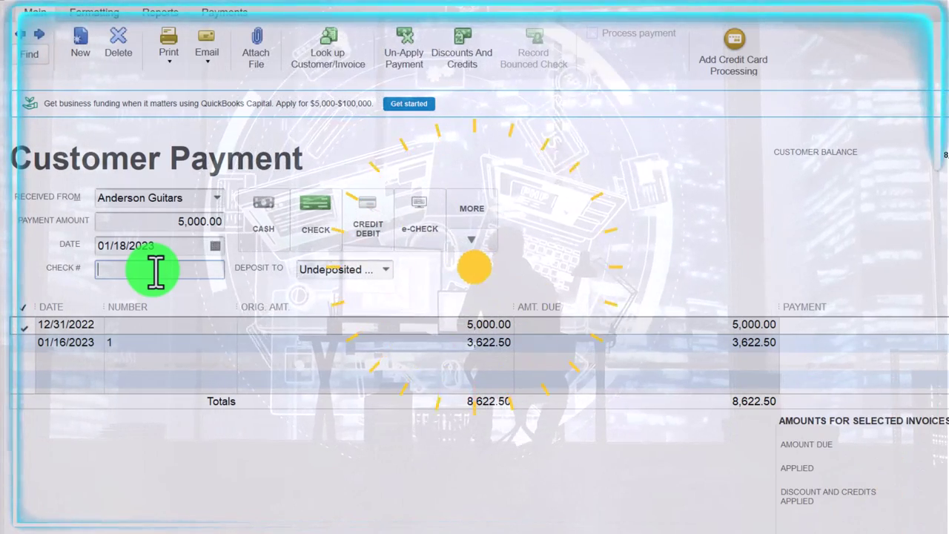
pyautogui.click(352, 203)
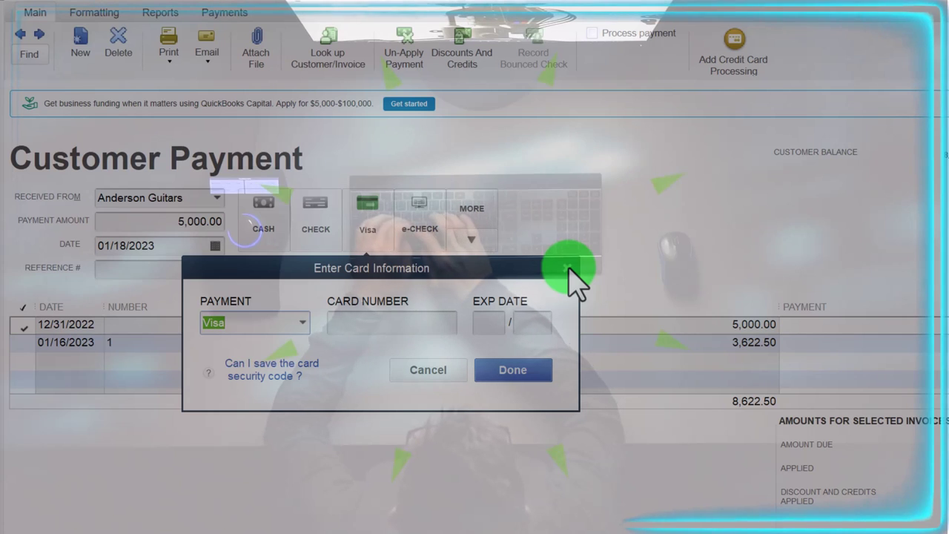
pyautogui.click(569, 269)
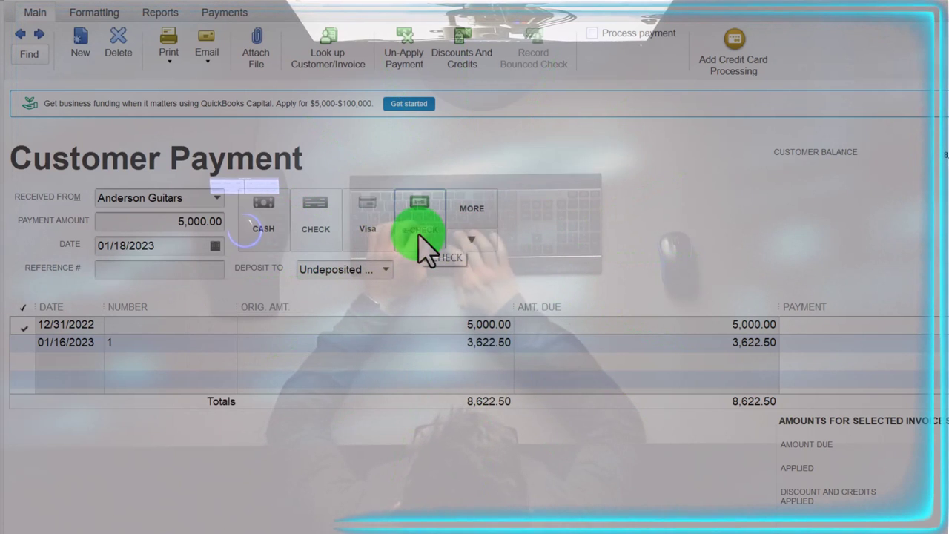
pyautogui.click(488, 242)
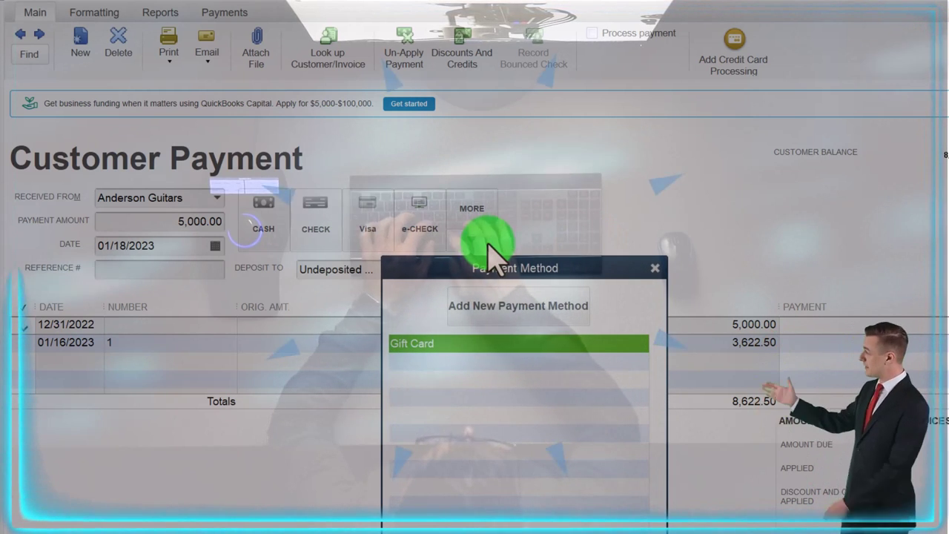
pyautogui.click(655, 269)
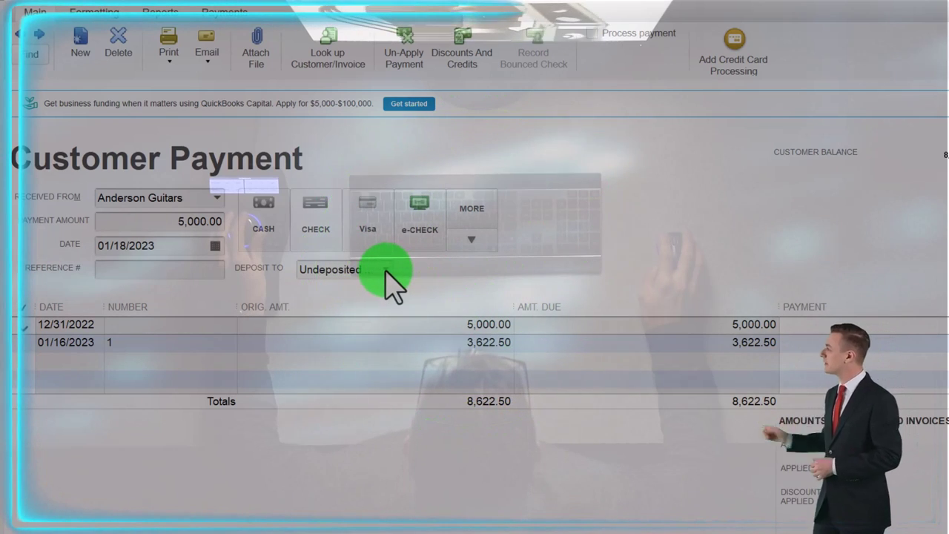
# Check the deposit account choices while keeping Undeposited Funds, and open the company preferences for Payments.
pyautogui.click(386, 270)
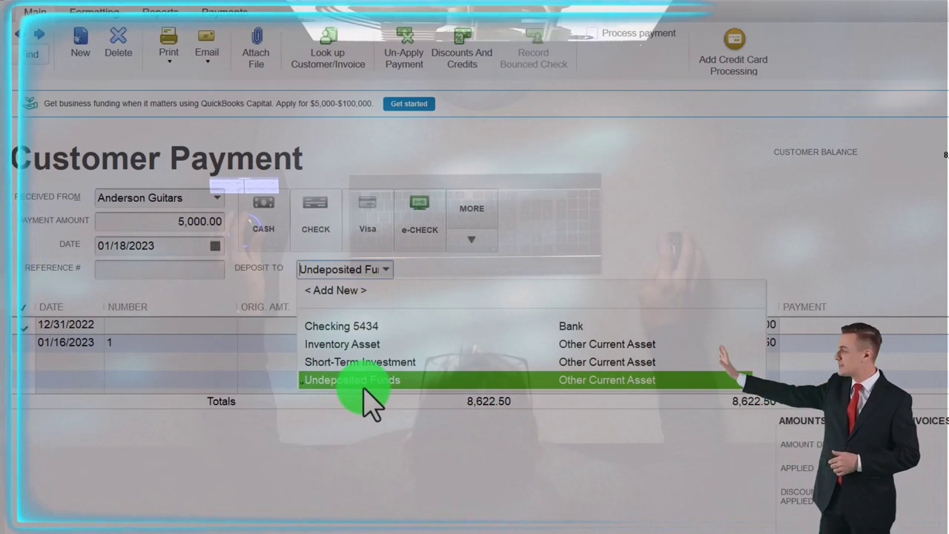
pyautogui.click(385, 271)
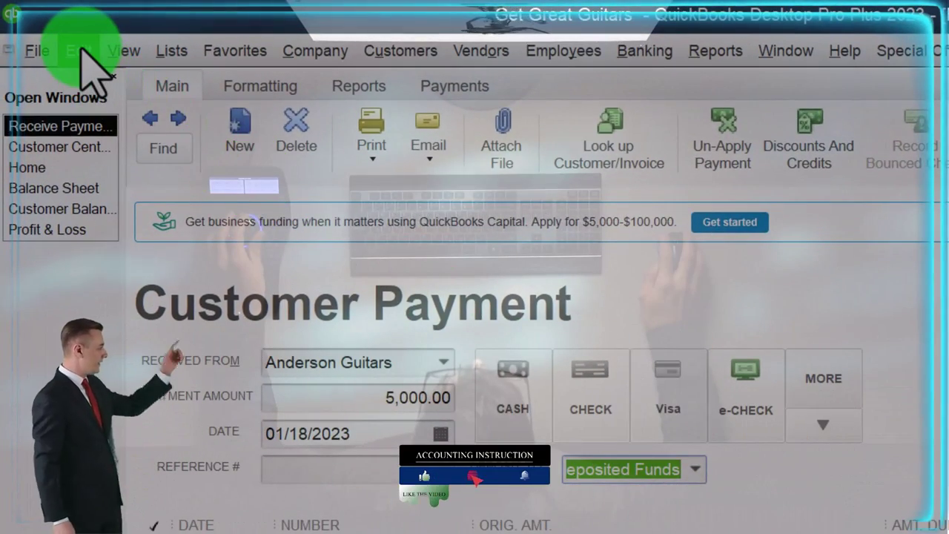
pyautogui.click(80, 50)
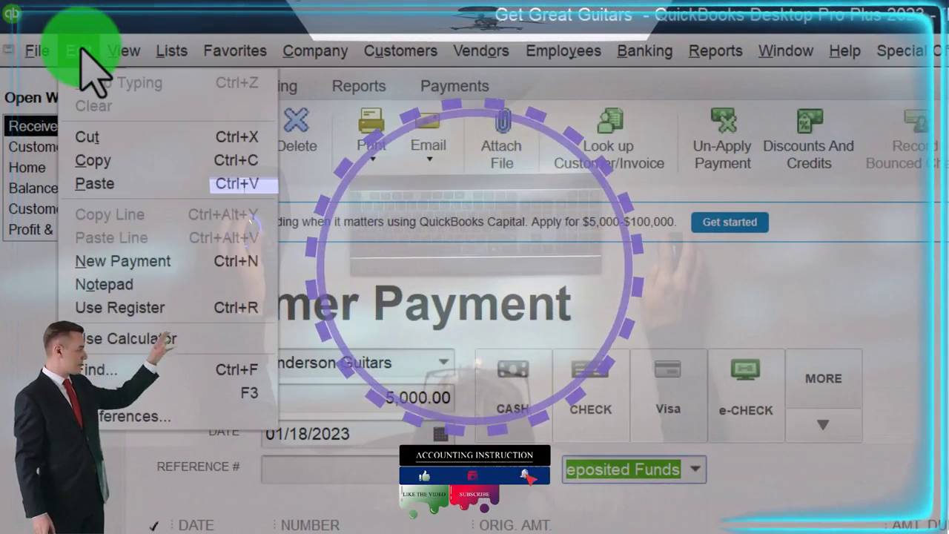
pyautogui.click(126, 416)
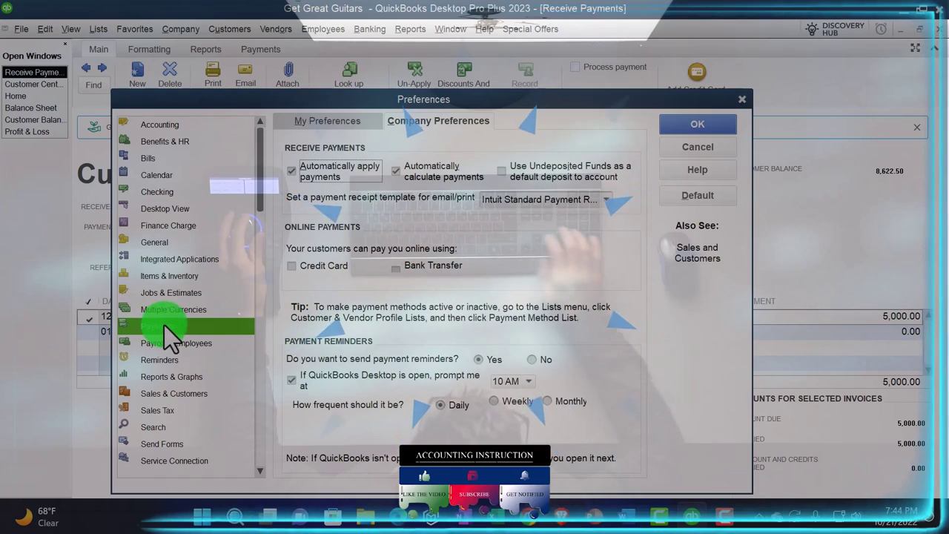
# Examine the company payment preferences, including the Undeposited Funds default option, moving the dialog aside to compare with the payment form, and close them.
pyautogui.click(406, 131)
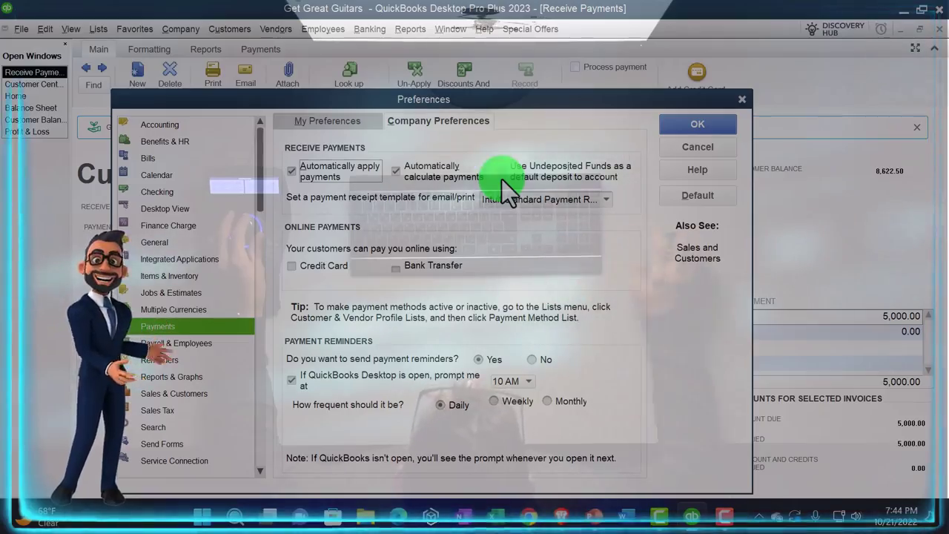
pyautogui.moveTo(493, 97); pyautogui.dragTo(397, 301)
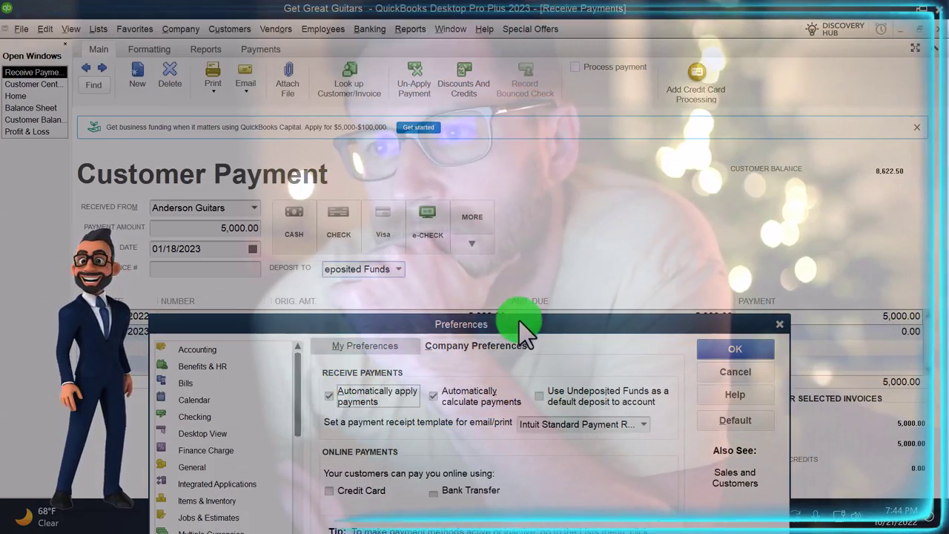
pyautogui.moveTo(524, 323); pyautogui.dragTo(505, 81)
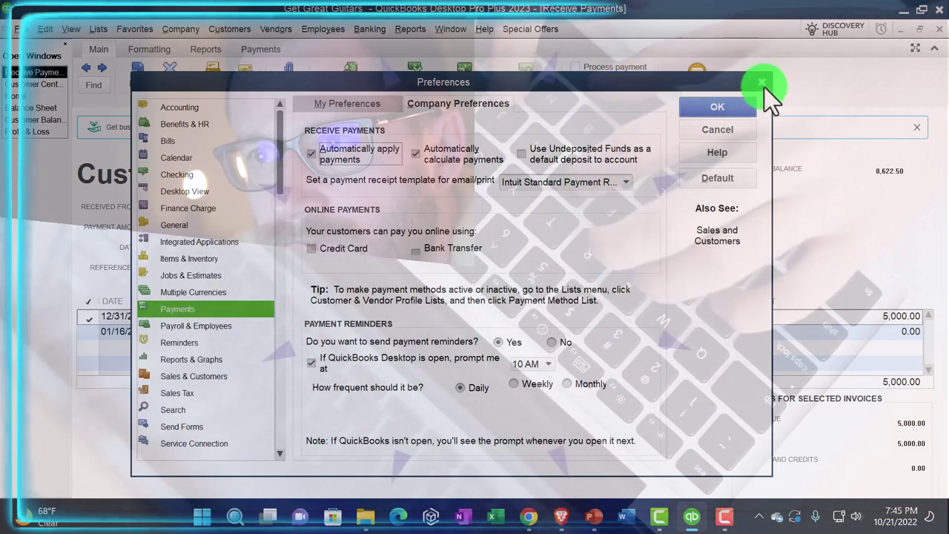
pyautogui.click(751, 111)
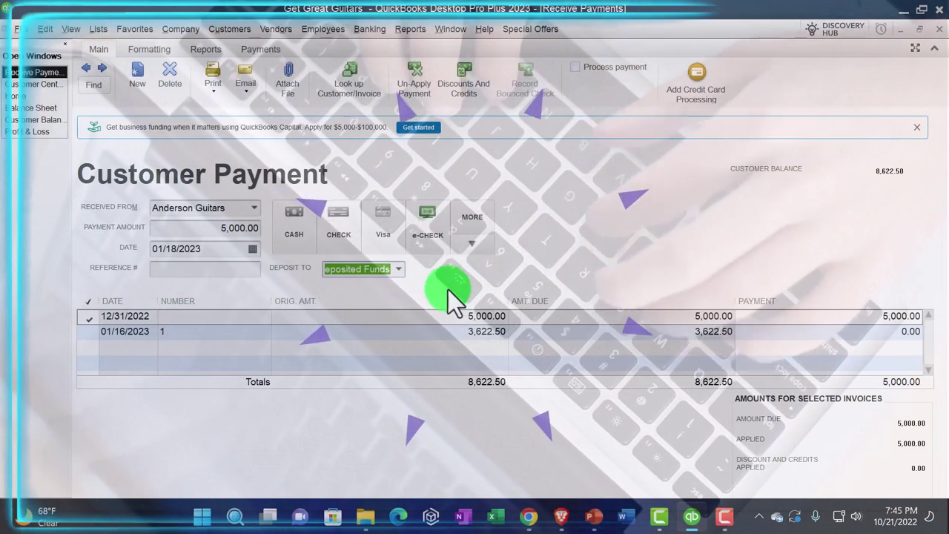
# Review the available deposit accounts for the customer payment and set its payment method to Cash.
pyautogui.click(400, 270)
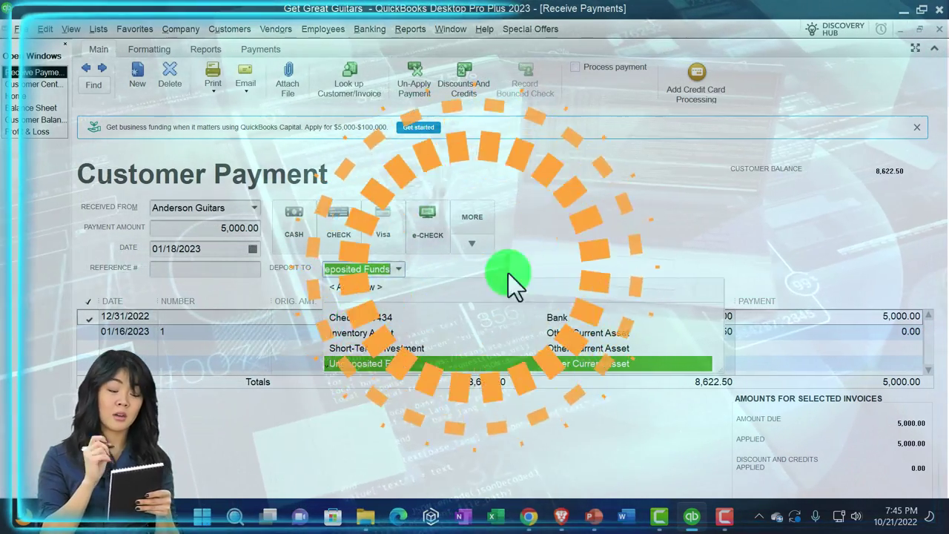
pyautogui.click(602, 217)
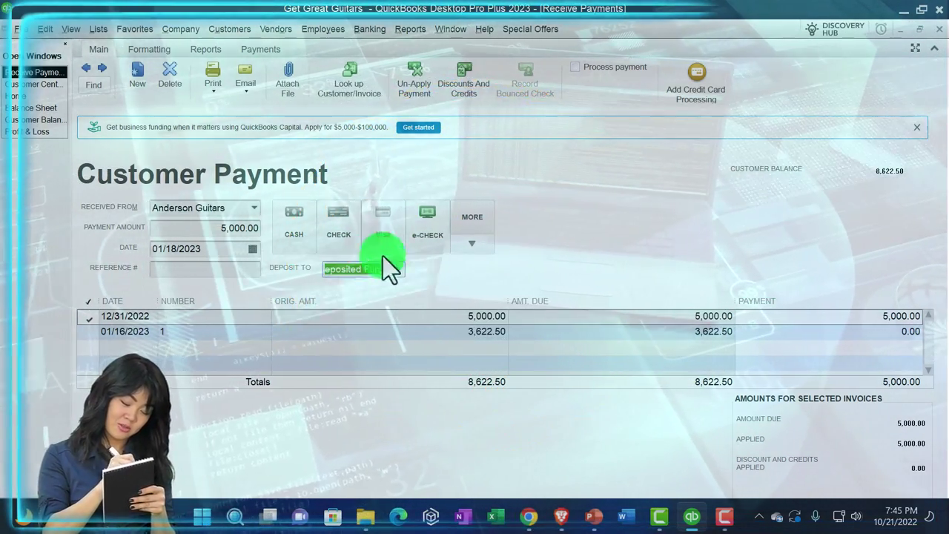
pyautogui.click(294, 234)
pyautogui.click(388, 235)
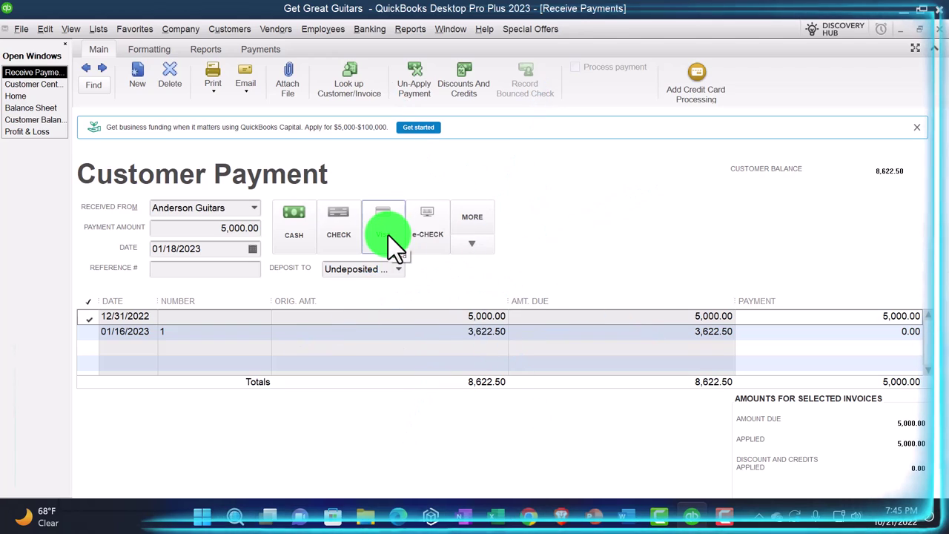
# Choose Undeposited Funds as the deposit account and record the Anderson Guitars payment while closing the form.
pyautogui.click(399, 268)
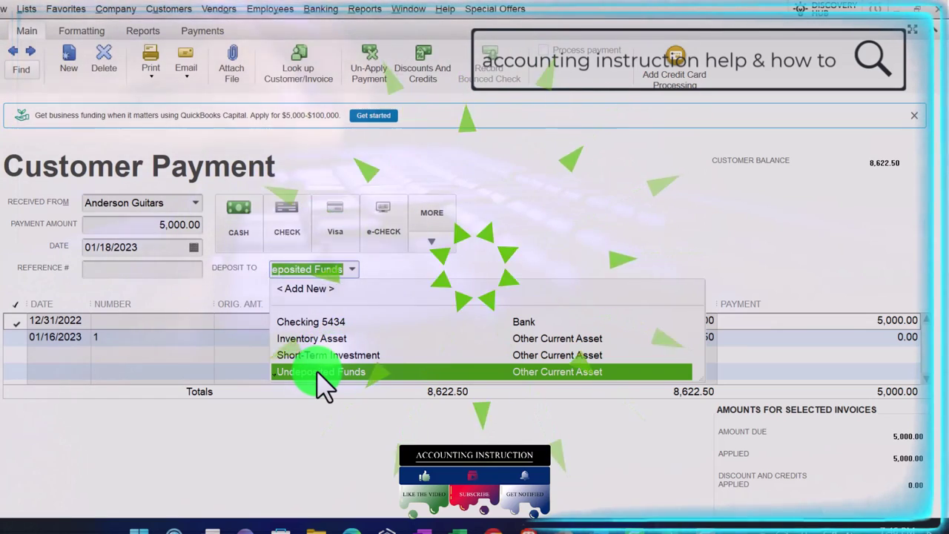
pyautogui.click(319, 371)
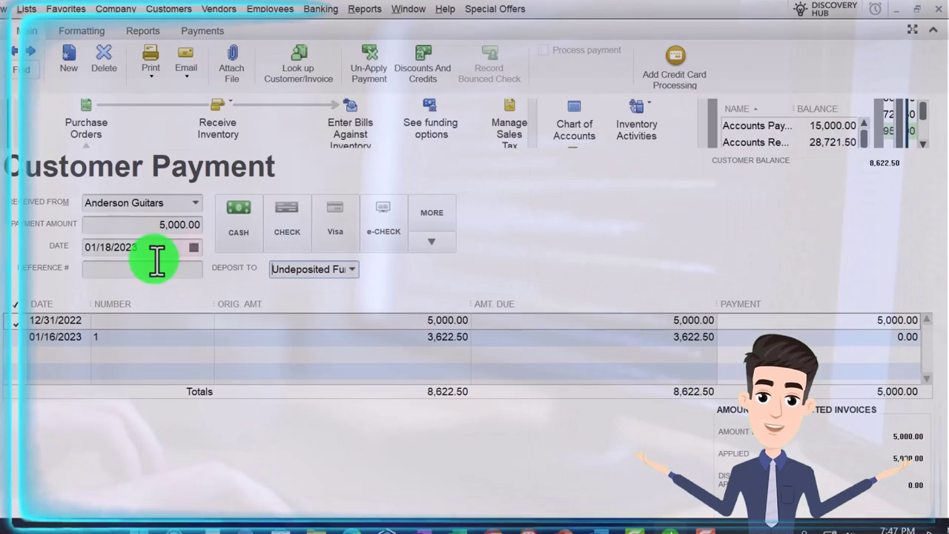
pyautogui.press('Tab')
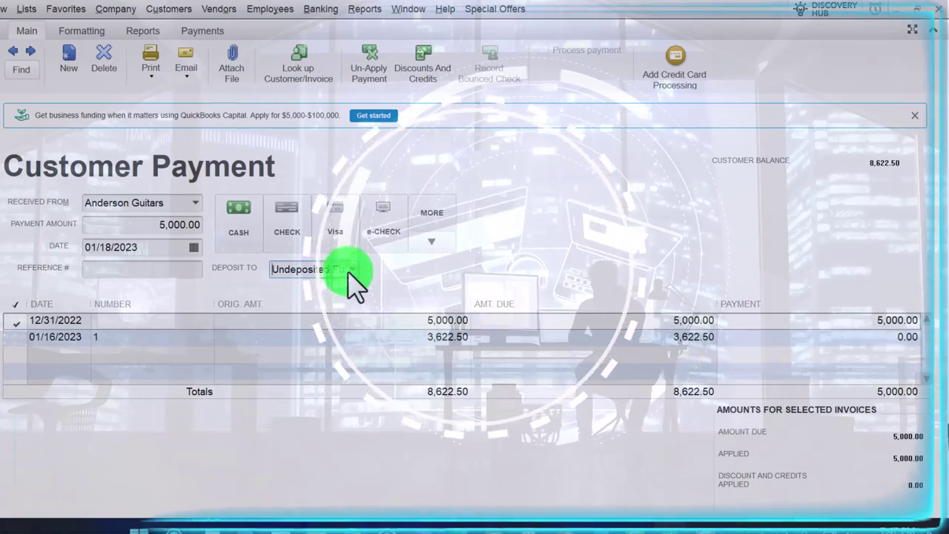
pyautogui.click(353, 271)
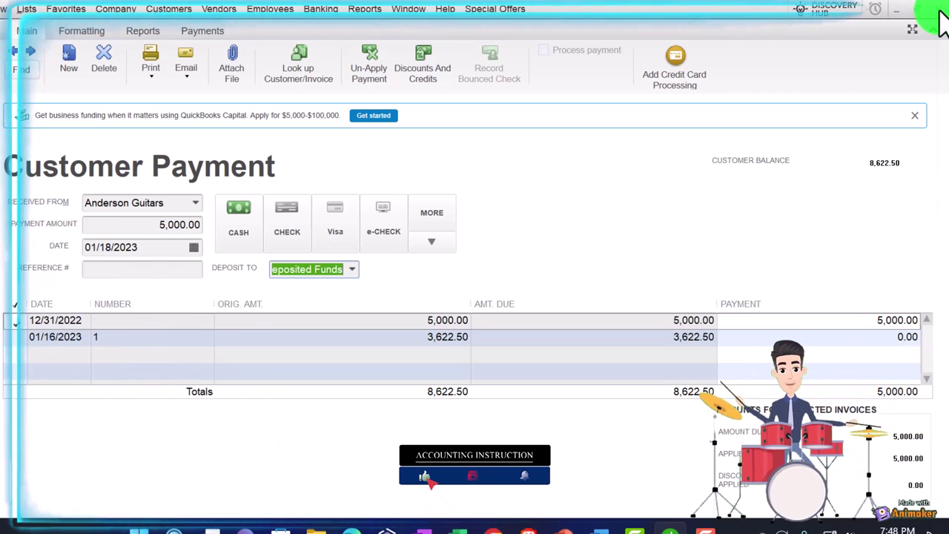
pyautogui.click(938, 11)
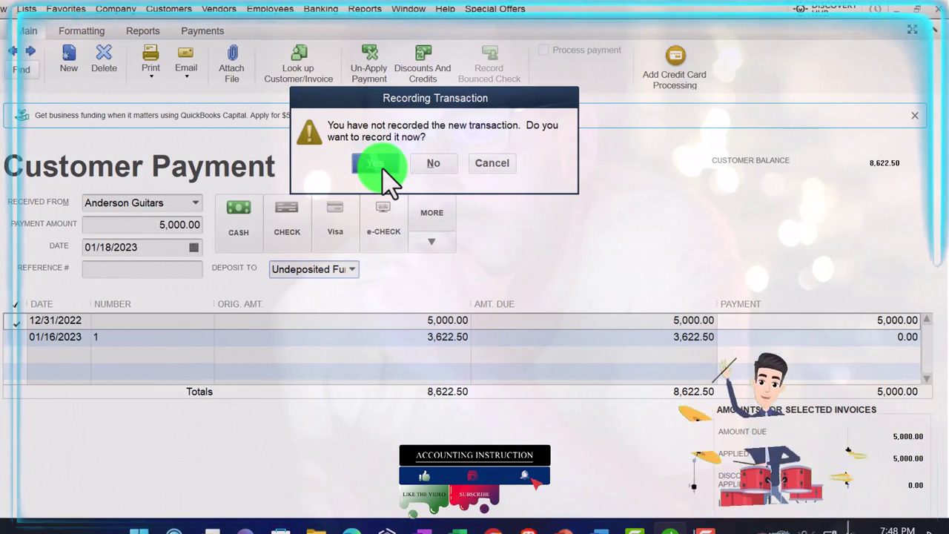
pyautogui.click(378, 165)
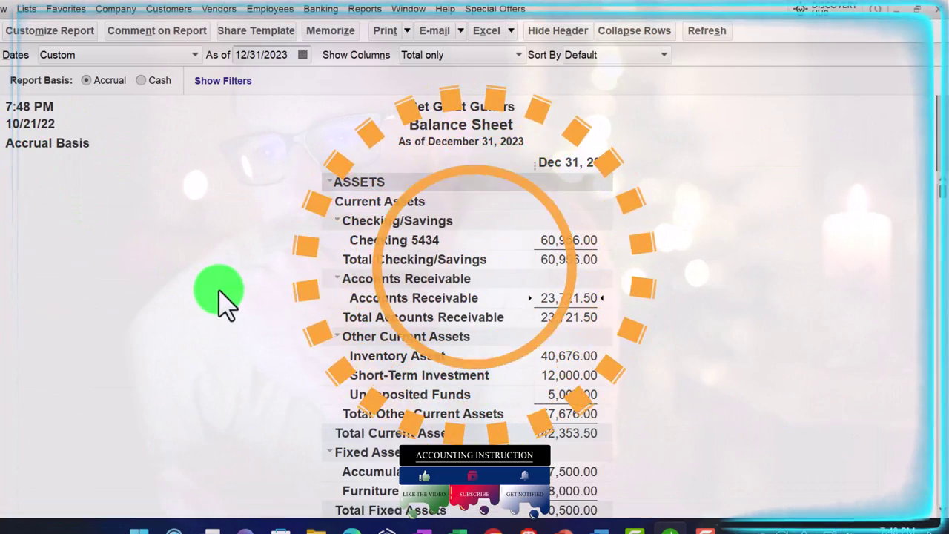
# Examine the transactions behind the Accounts Receivable and Undeposited Funds balances on the Balance Sheet as of December 31, 2023.
pyautogui.doubleClick(556, 298)
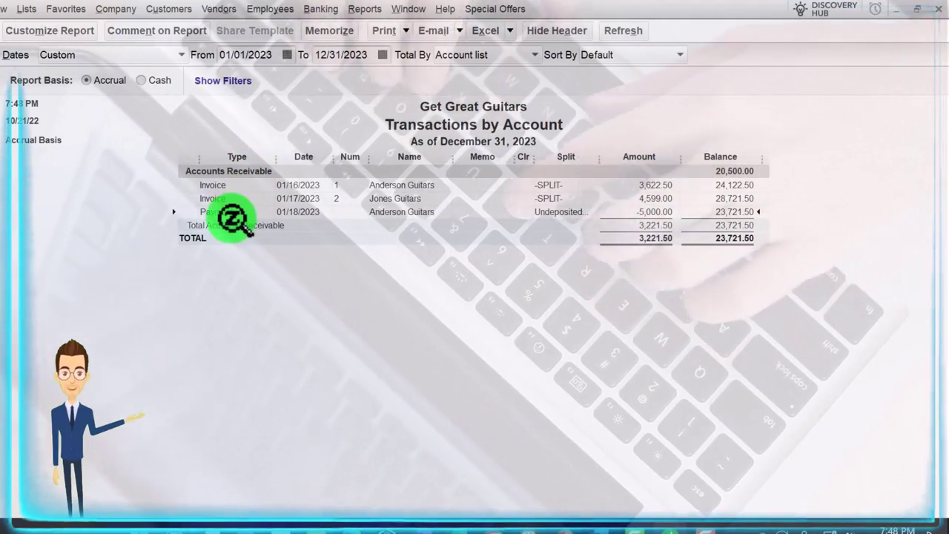
pyautogui.click(939, 11)
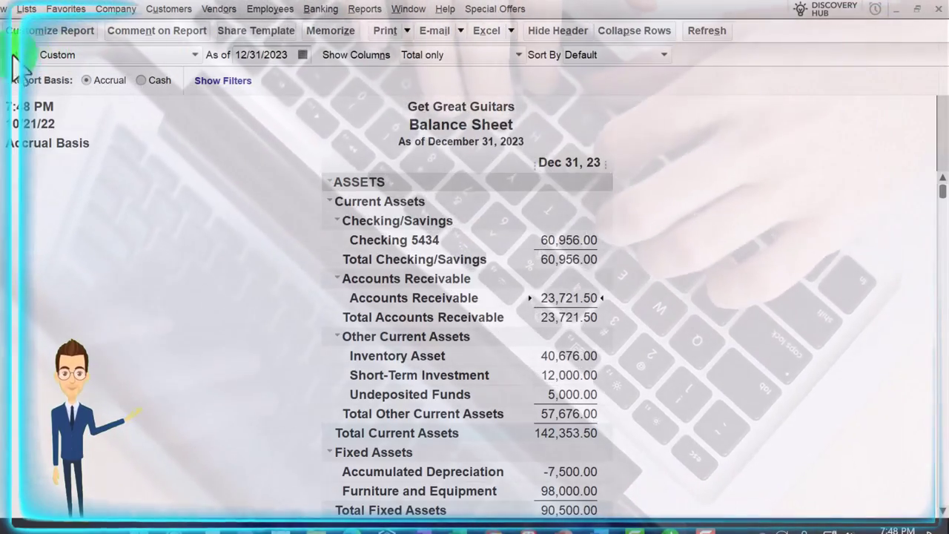
pyautogui.click(393, 295)
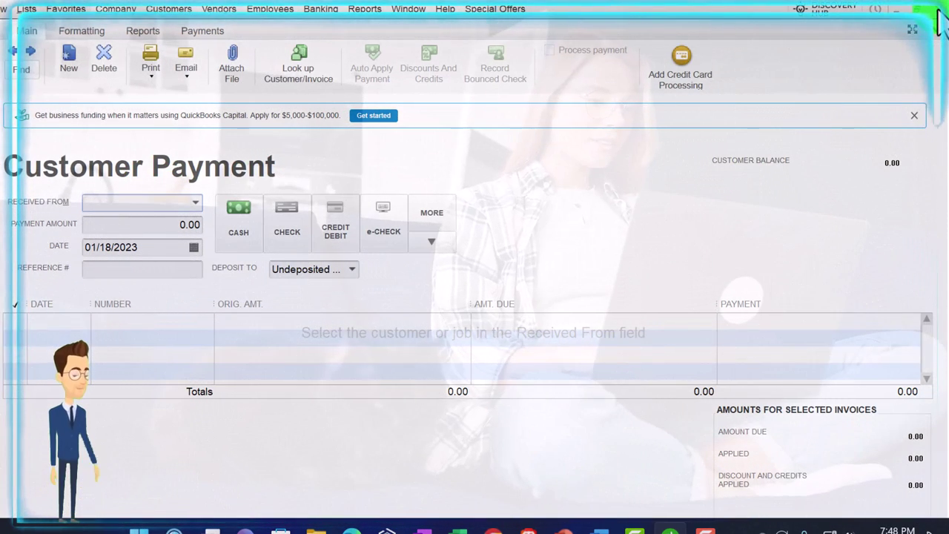
pyautogui.click(936, 15)
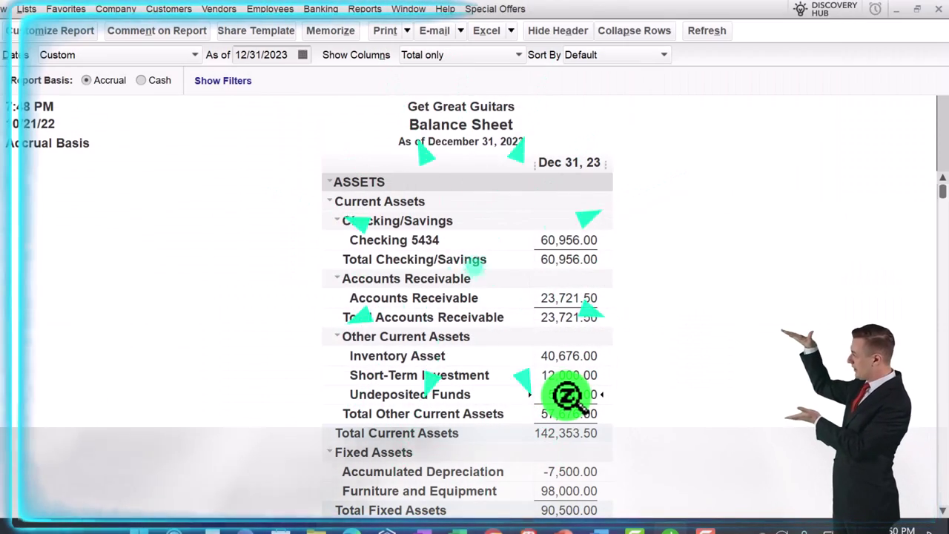
pyautogui.doubleClick(566, 395)
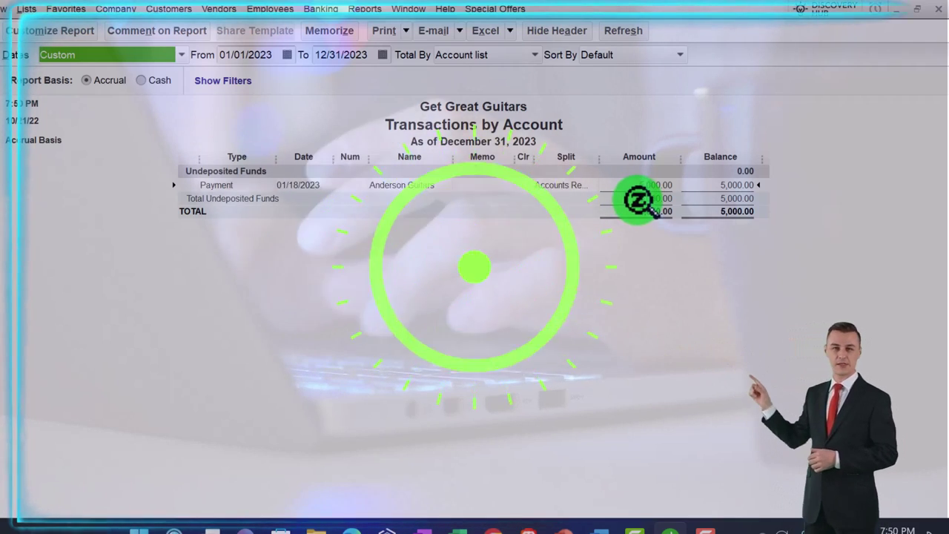
pyautogui.press('Escape')
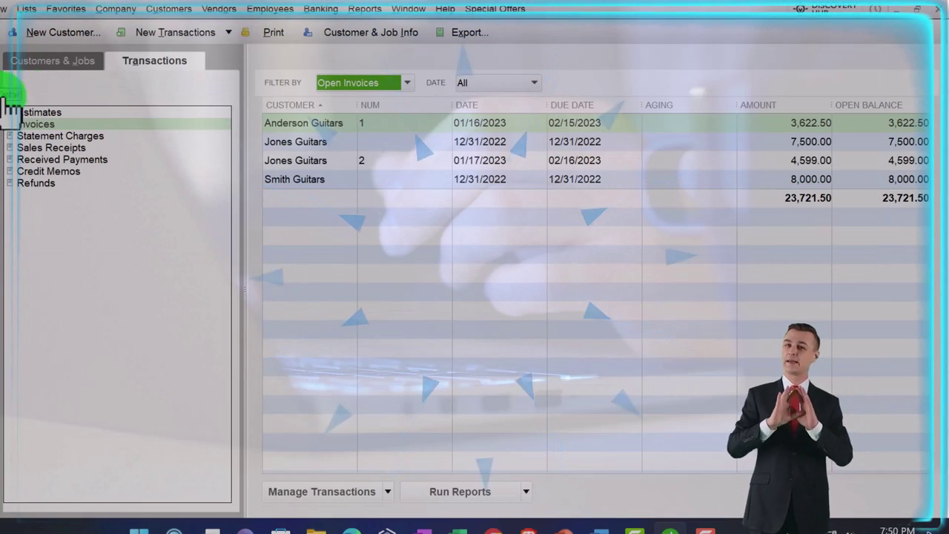
# Review the Anderson Guitars customer transactions and inspect its 12/31/2022 opening balance invoice with the customer summary, then close the invoice.
pyautogui.click(65, 61)
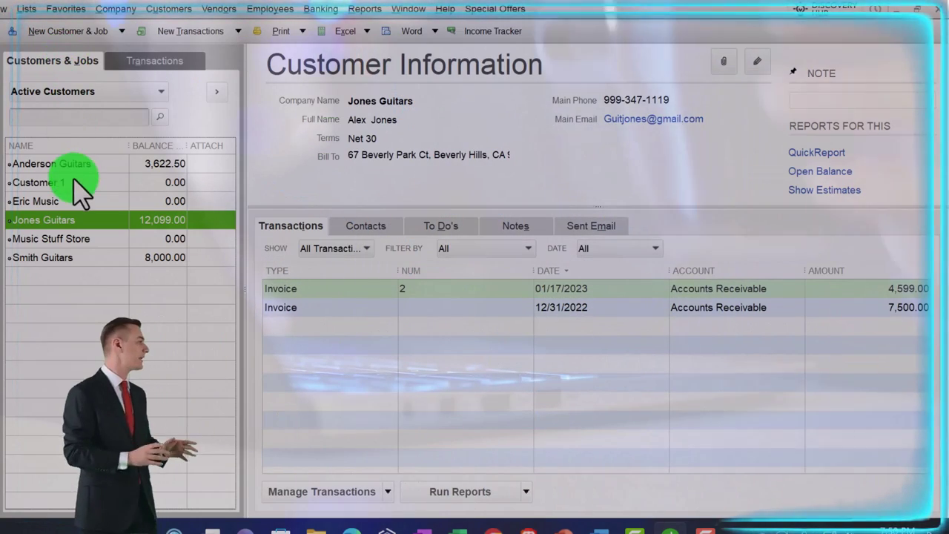
pyautogui.click(53, 164)
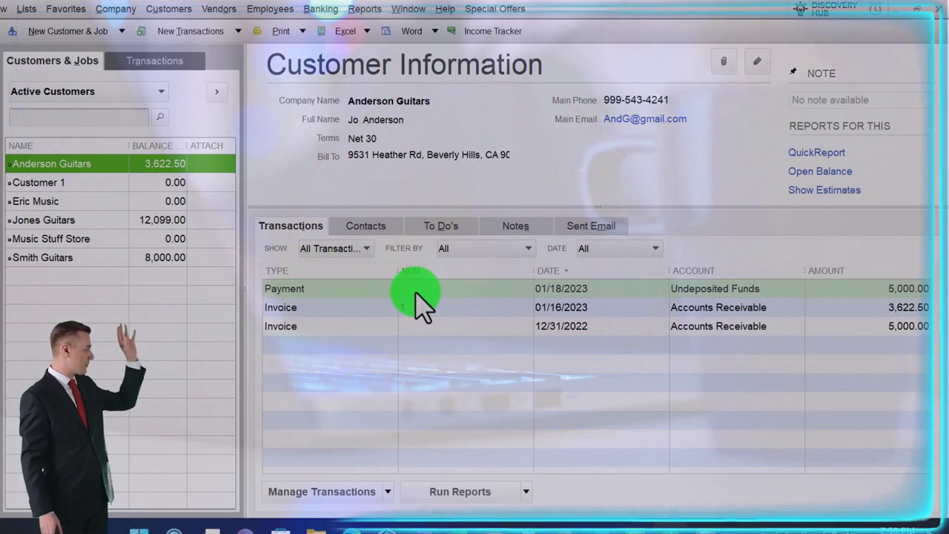
pyautogui.doubleClick(338, 327)
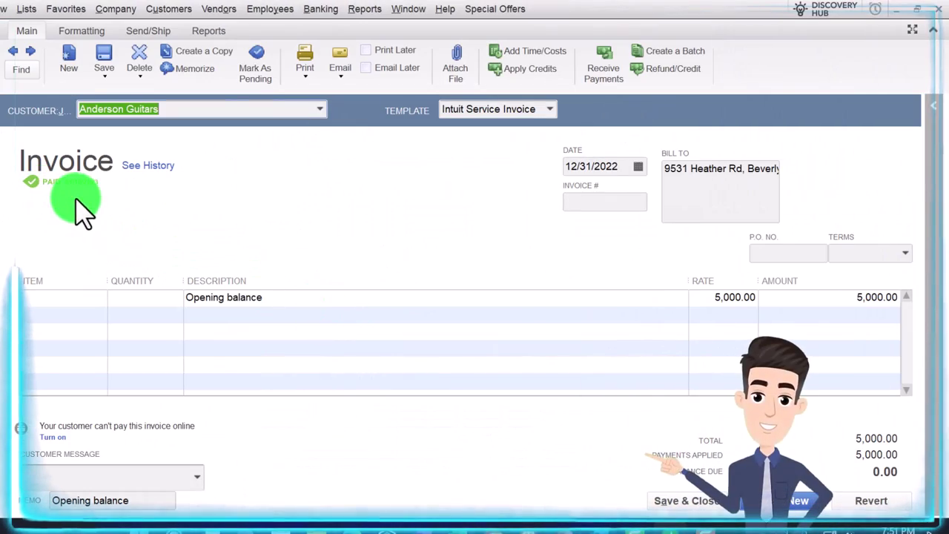
pyautogui.click(933, 106)
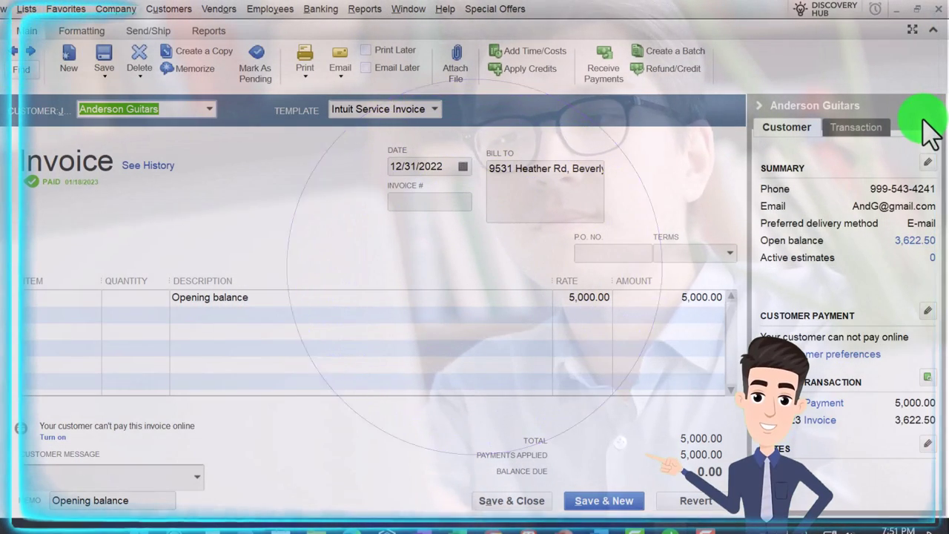
pyautogui.click(758, 105)
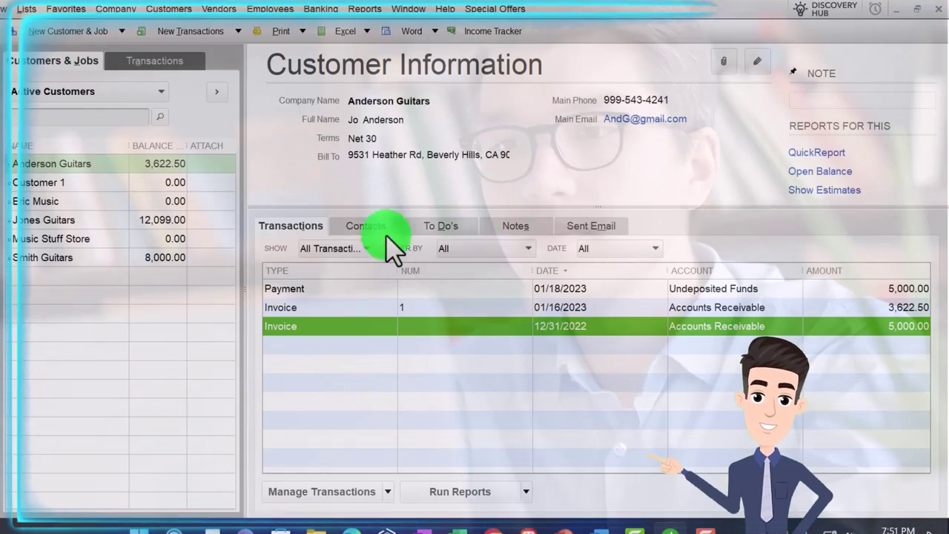
# Compare all invoices with the open invoices in the customer transaction list and check the Anderson Guitars payment in Customer Balance Detail.
pyautogui.click(153, 64)
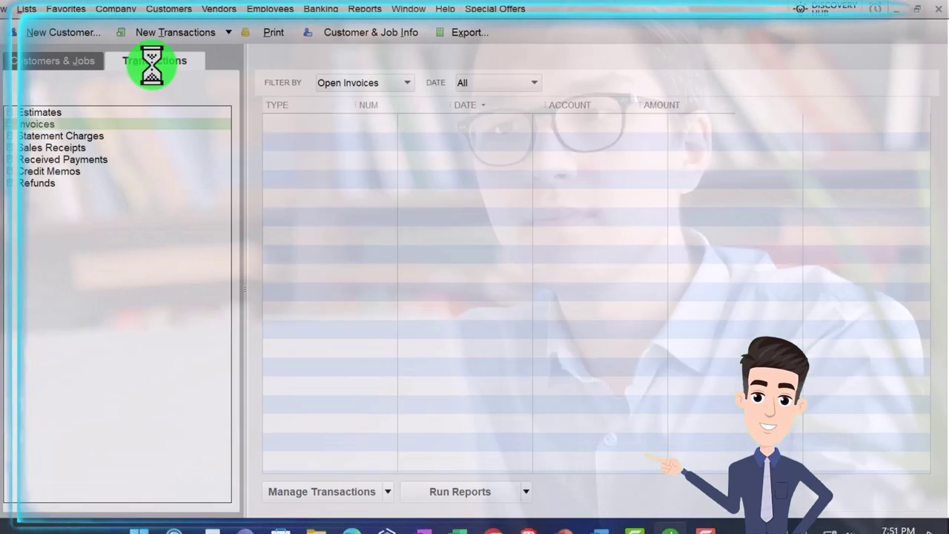
pyautogui.click(385, 83)
pyautogui.click(384, 99)
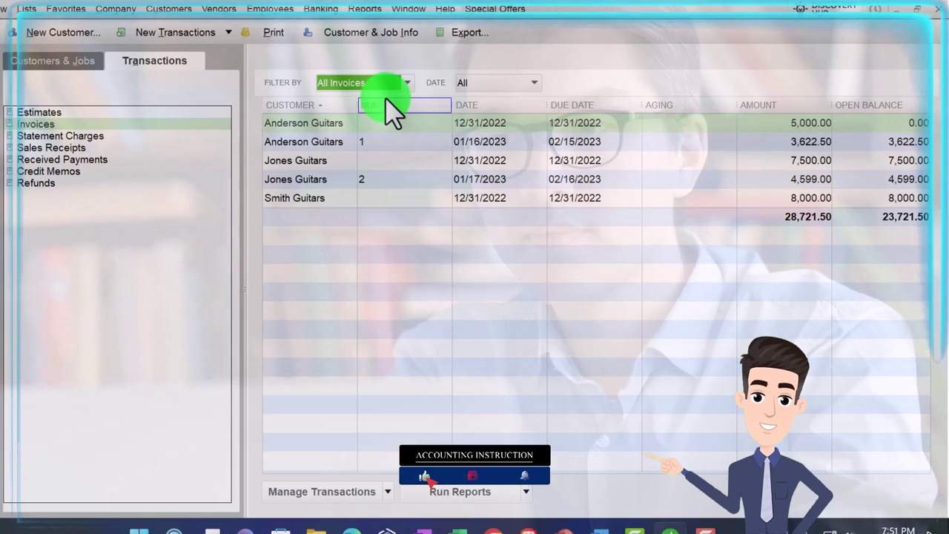
pyautogui.click(408, 84)
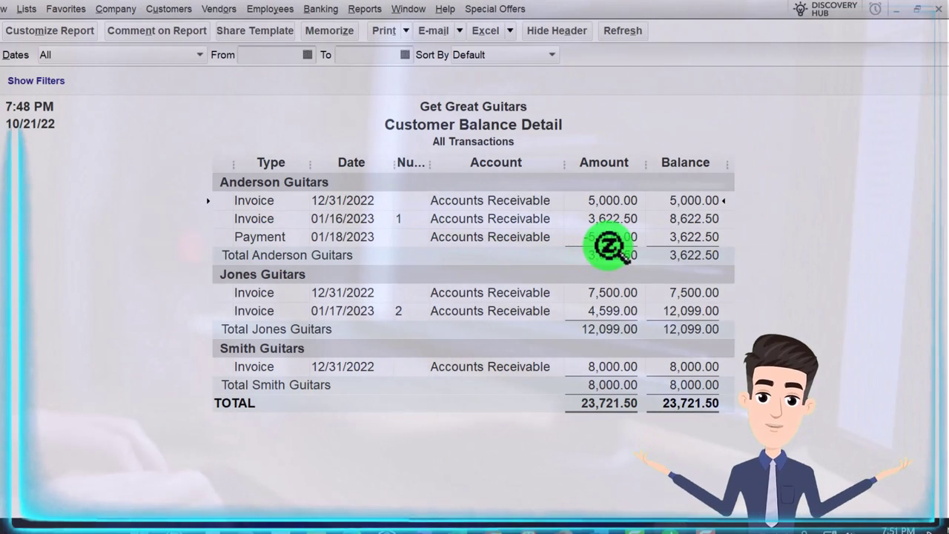
pyautogui.click(608, 239)
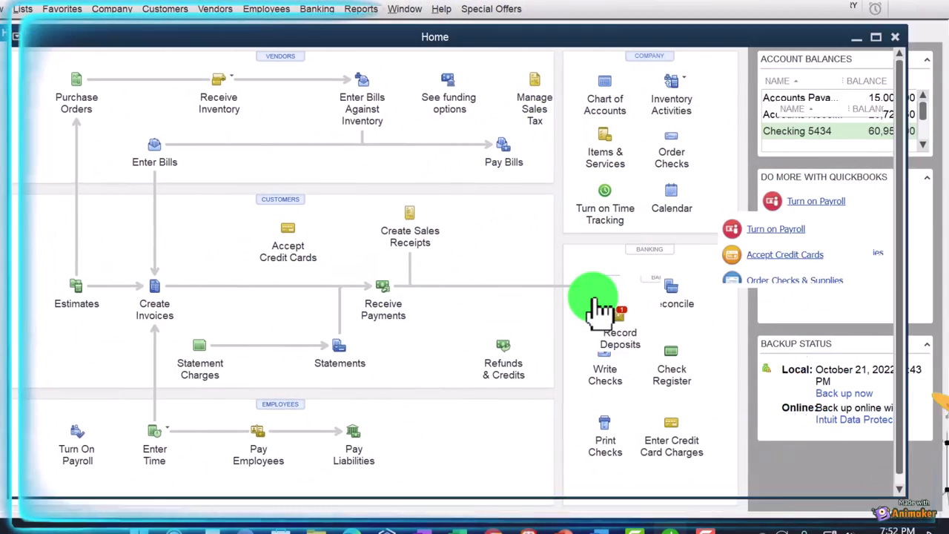
# View the payments waiting for deposit in Record Deposits and close the deposit form without selecting any.
pyautogui.click(595, 300)
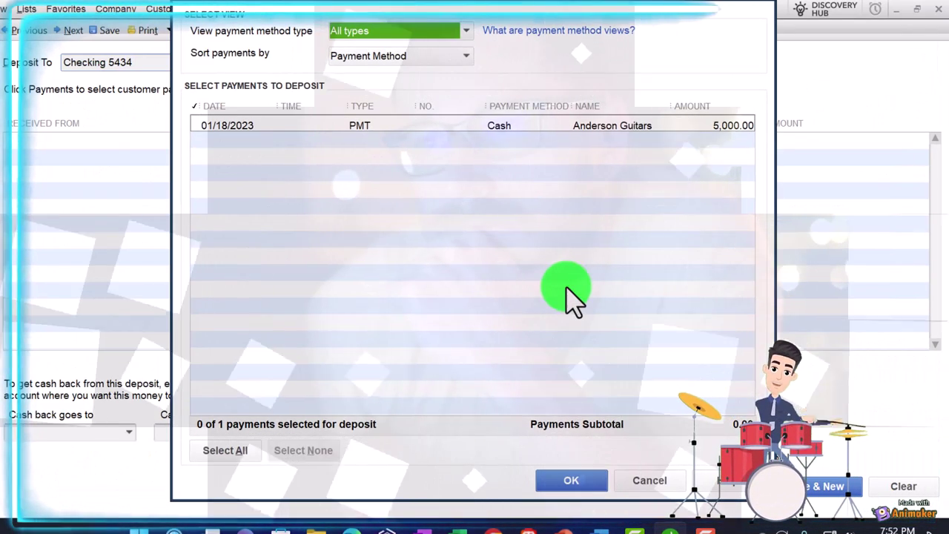
pyautogui.moveTo(212, 18); pyautogui.dragTo(222, 148)
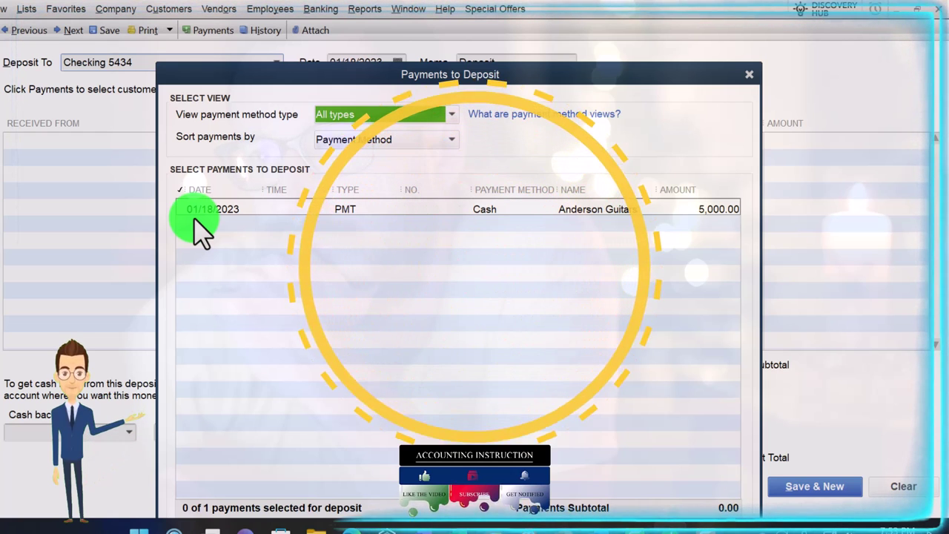
pyautogui.click(749, 74)
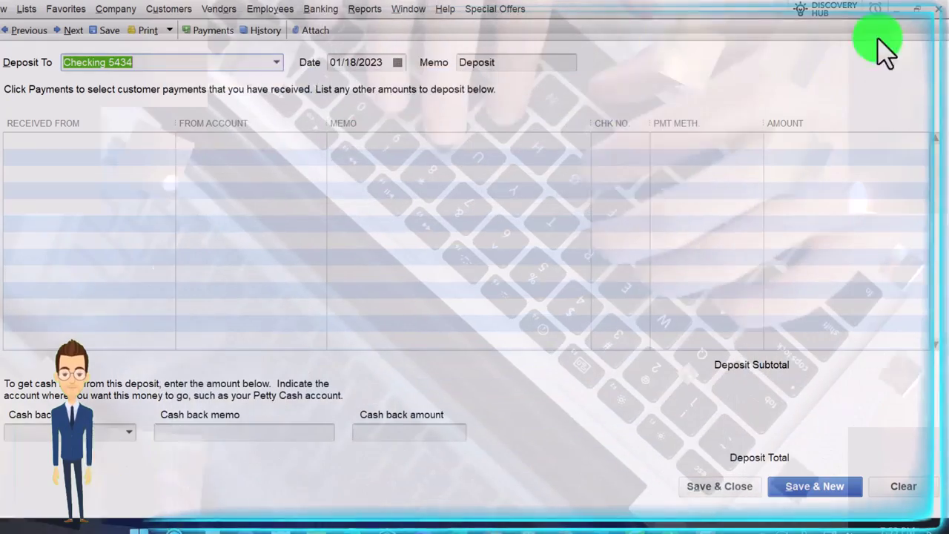
pyautogui.click(937, 22)
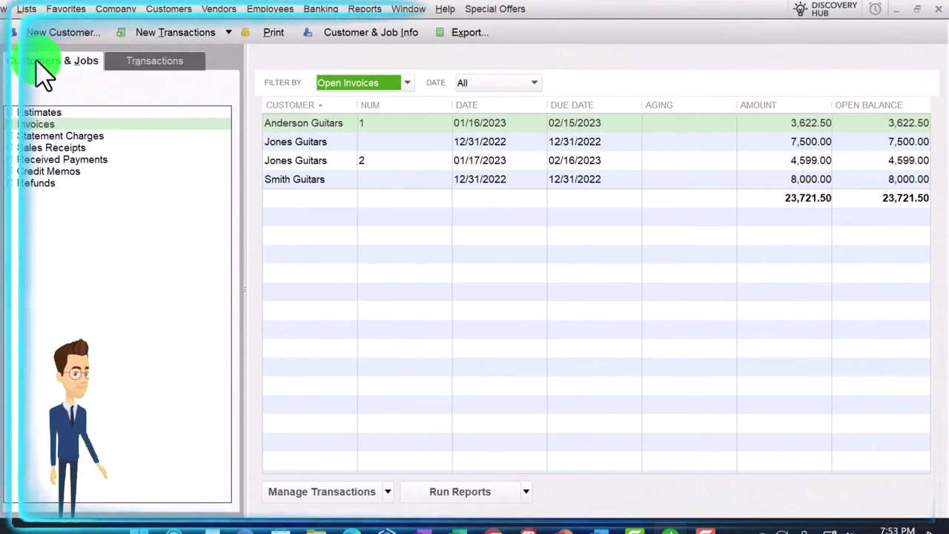
# Display the Jones Guitars customer transactions and select the 12/31/2022 invoice for 7,500.00.
pyautogui.click(43, 66)
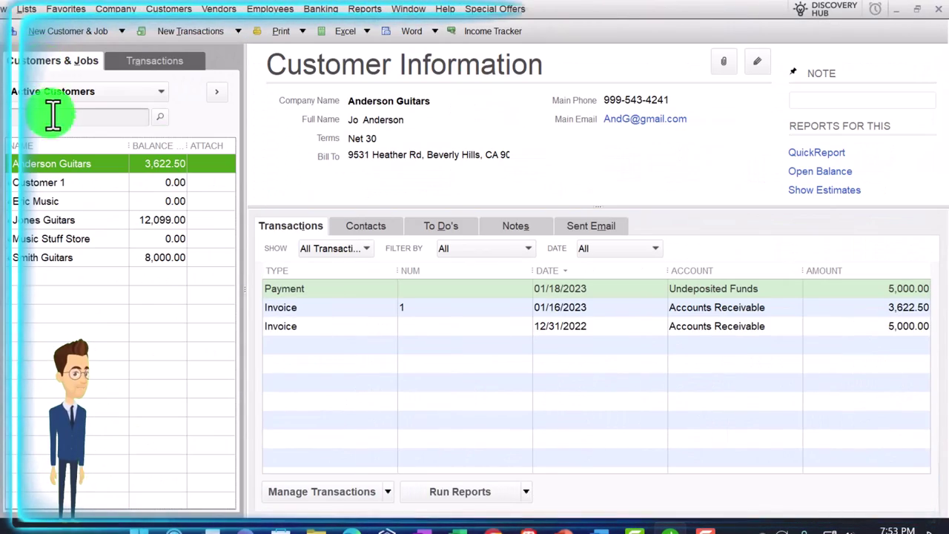
pyautogui.click(59, 219)
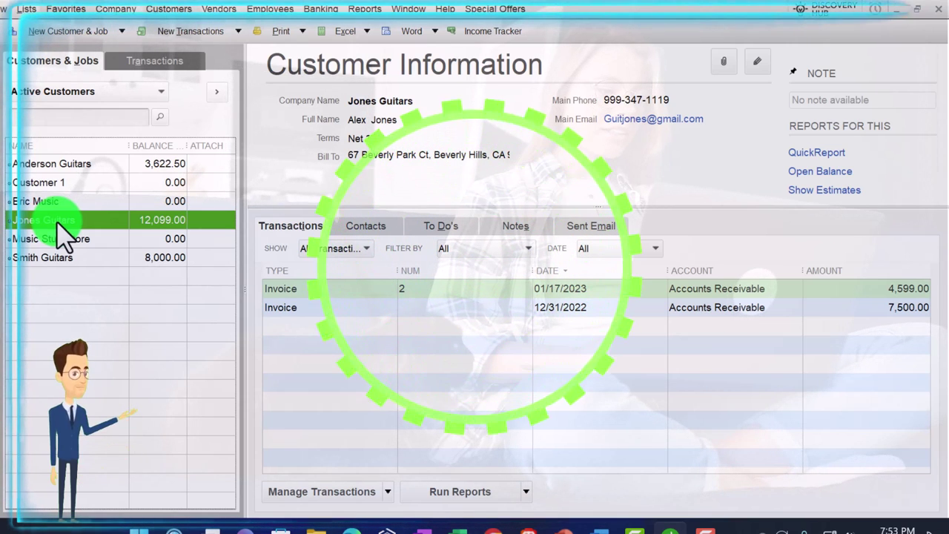
pyautogui.click(430, 312)
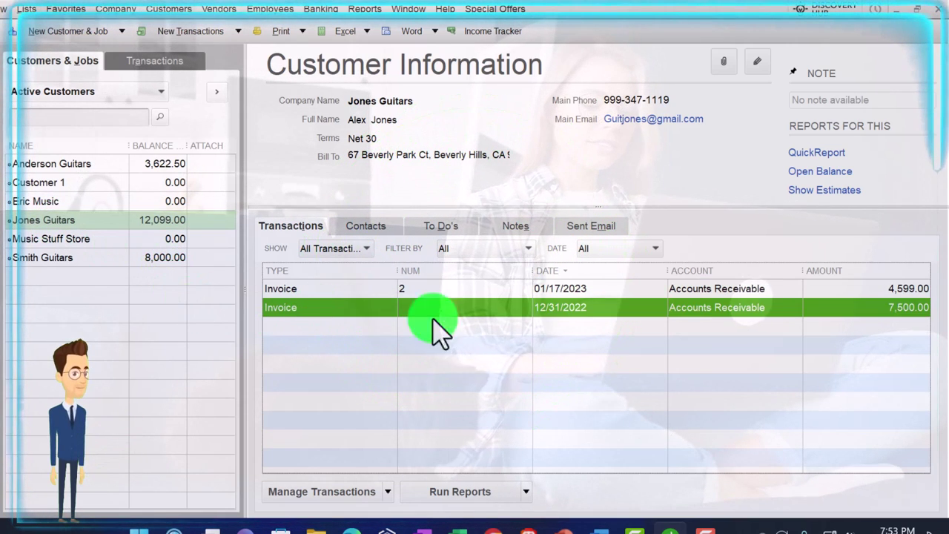
# Receive a 7,500.00 payment from Jones Guitars against the 12/31/2022 opening balance invoice, dated 01/18/2023 and deposited to Undeposited Funds, and record it.
pyautogui.doubleClick(890, 319)
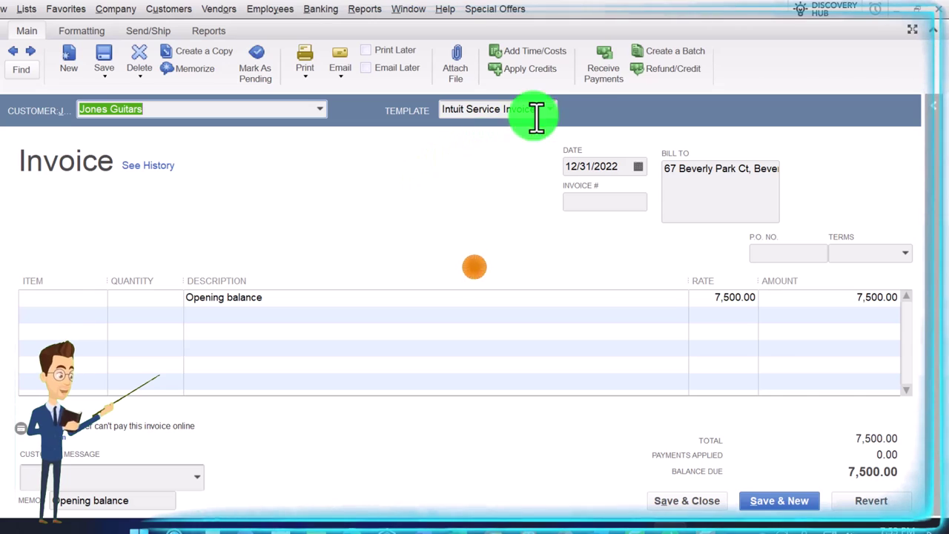
pyautogui.click(602, 74)
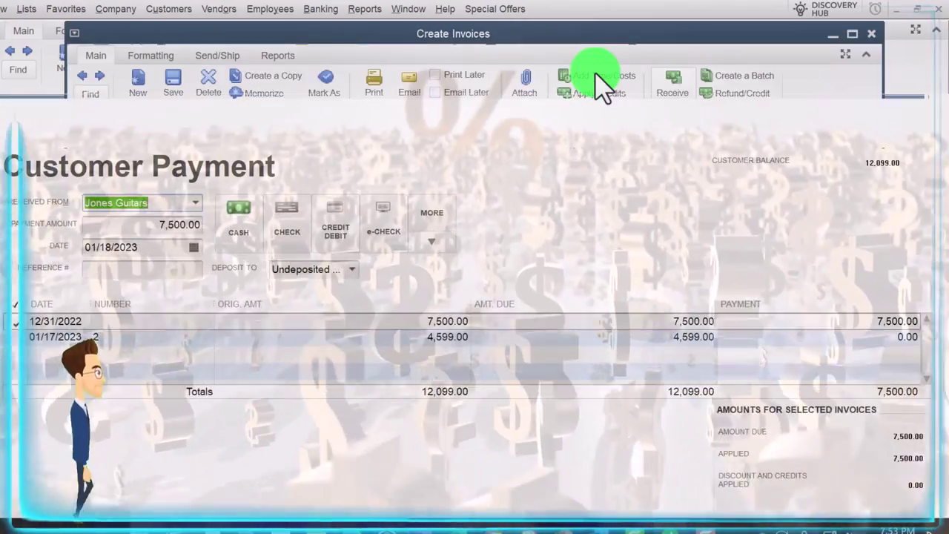
pyautogui.click(310, 355)
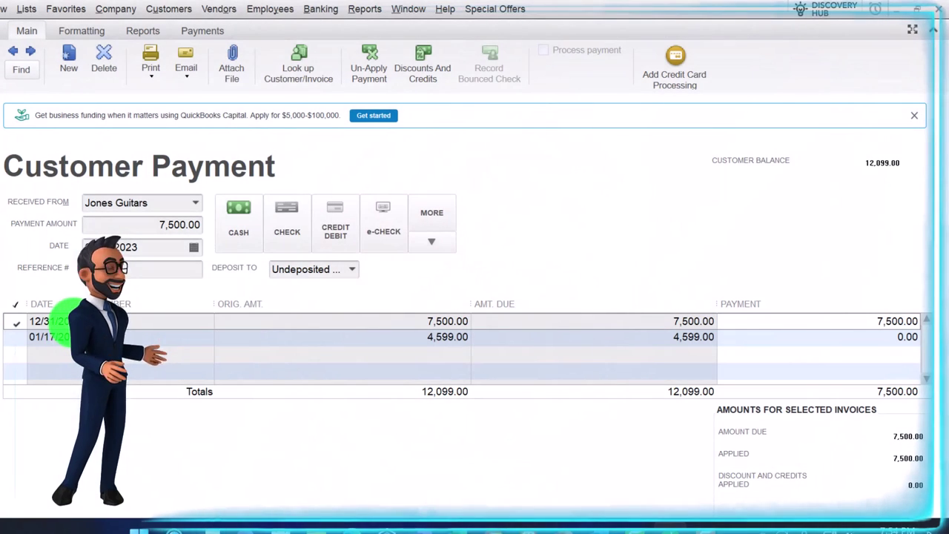
pyautogui.doubleClick(75, 321)
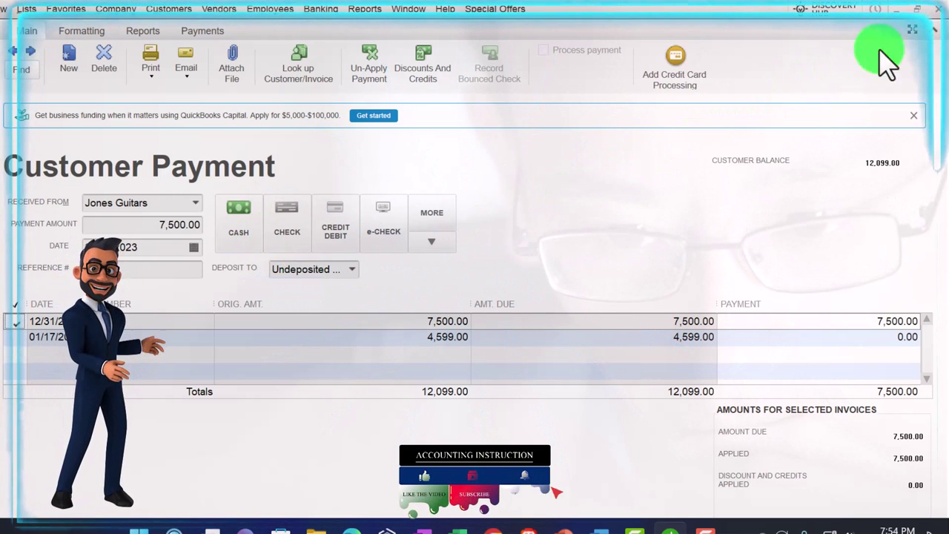
pyautogui.click(934, 10)
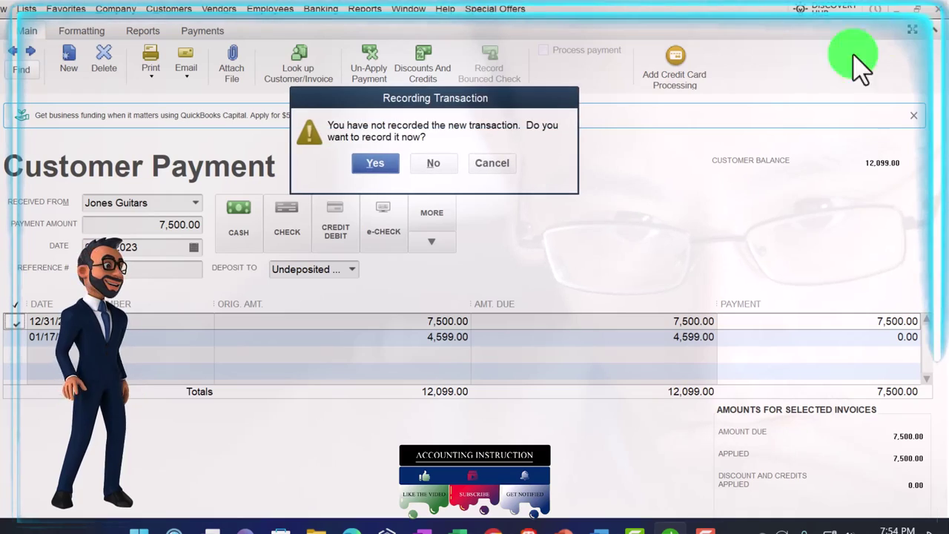
pyautogui.click(380, 164)
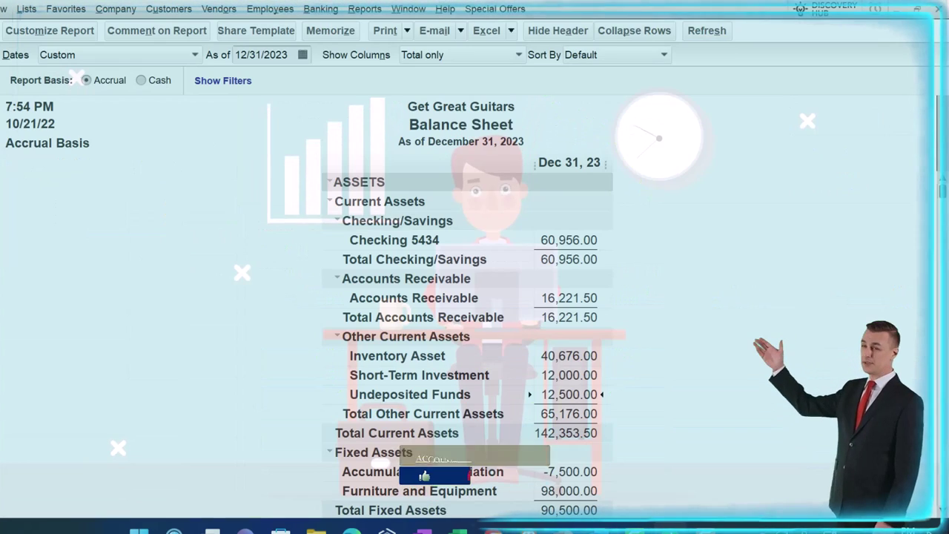
# Check the Jones Guitars payment in the Accounts Receivable and Undeposited Funds transaction details of the 12/31/2023 Balance Sheet, then close the details.
pyautogui.click(77, 192)
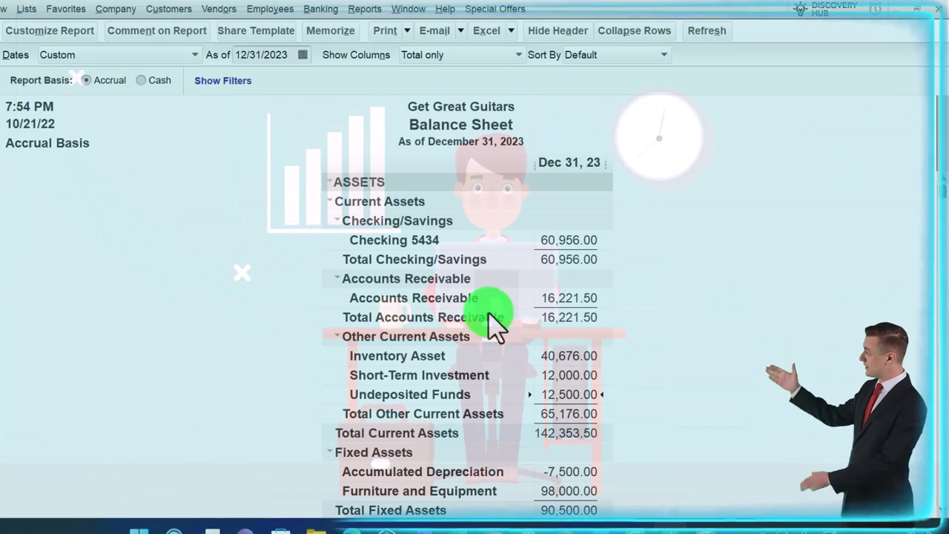
pyautogui.doubleClick(554, 296)
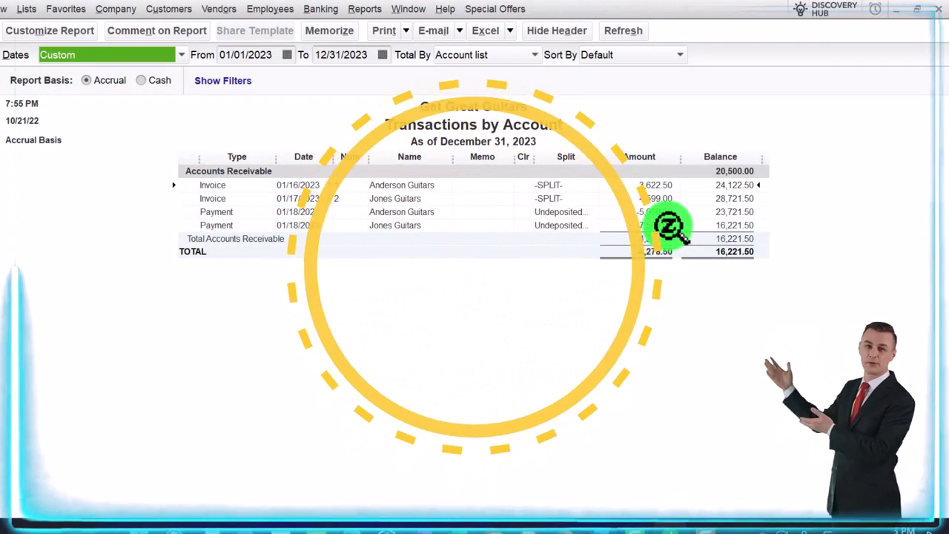
pyautogui.doubleClick(669, 225)
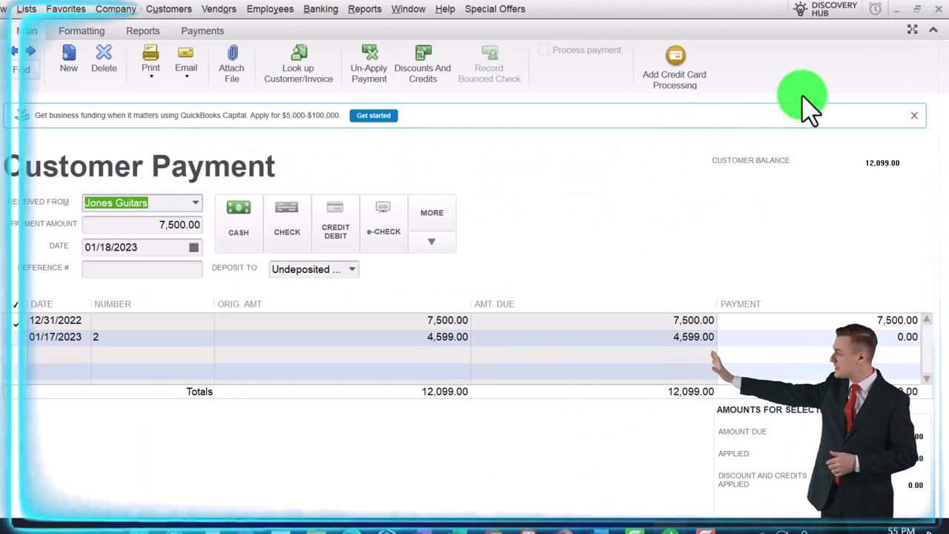
pyautogui.click(938, 12)
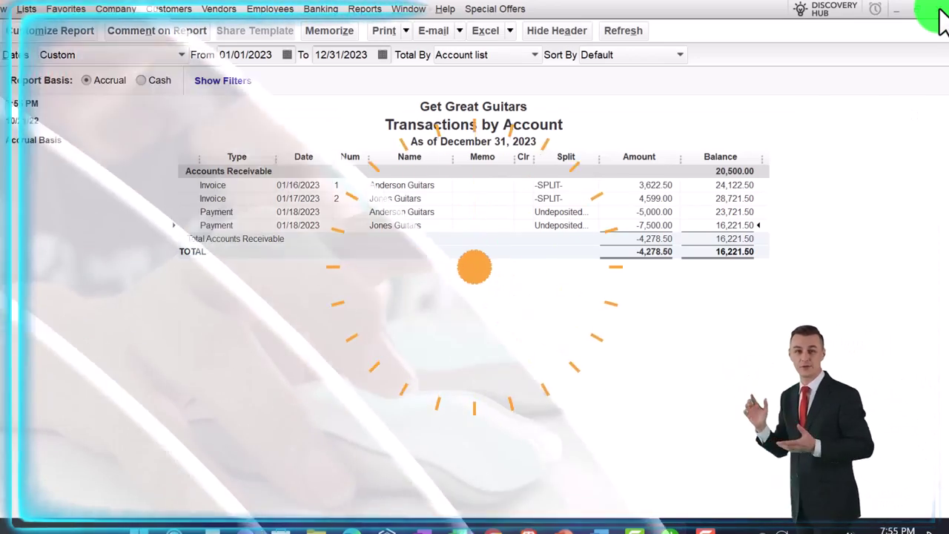
pyautogui.click(938, 11)
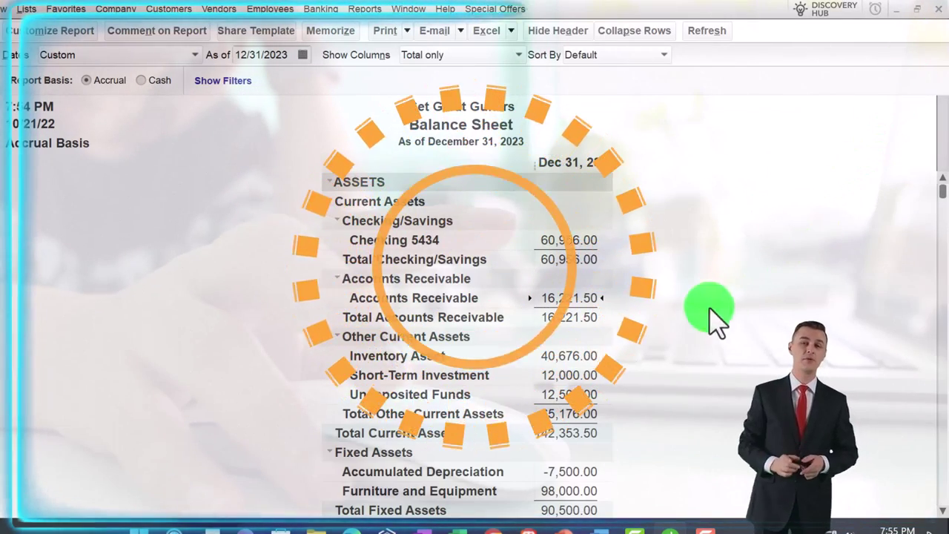
pyautogui.doubleClick(566, 394)
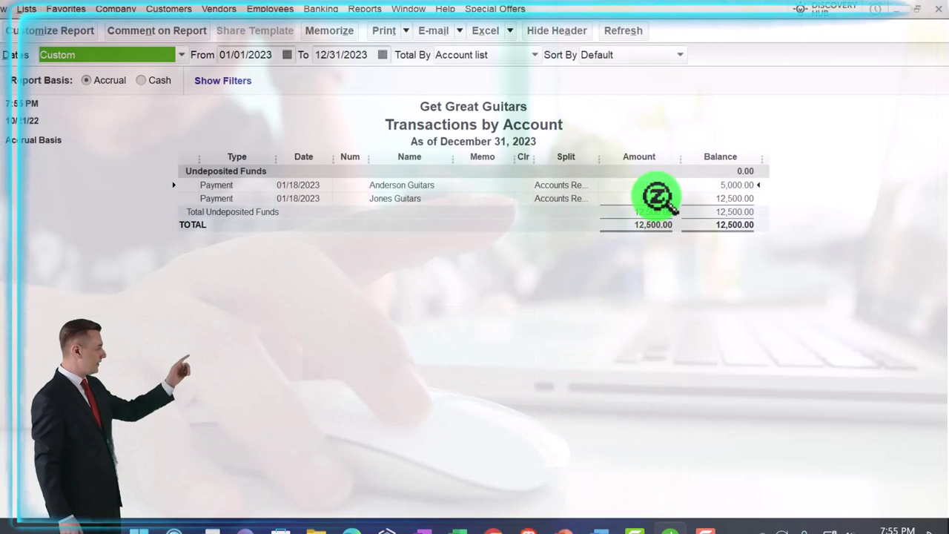
pyautogui.click(938, 16)
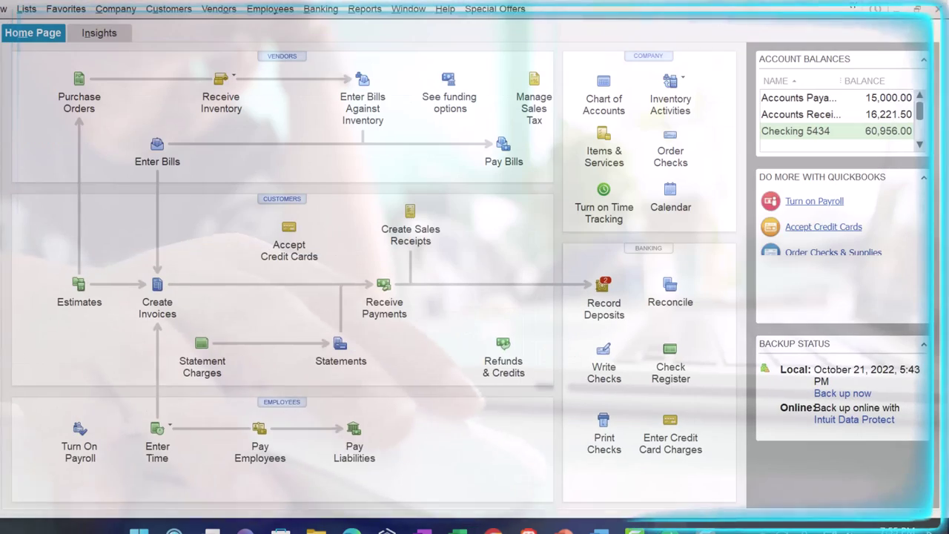
# Preview selecting the Anderson Guitars and Jones Guitars payments in Record Deposits and close the deposit form without saving.
pyautogui.click(141, 215)
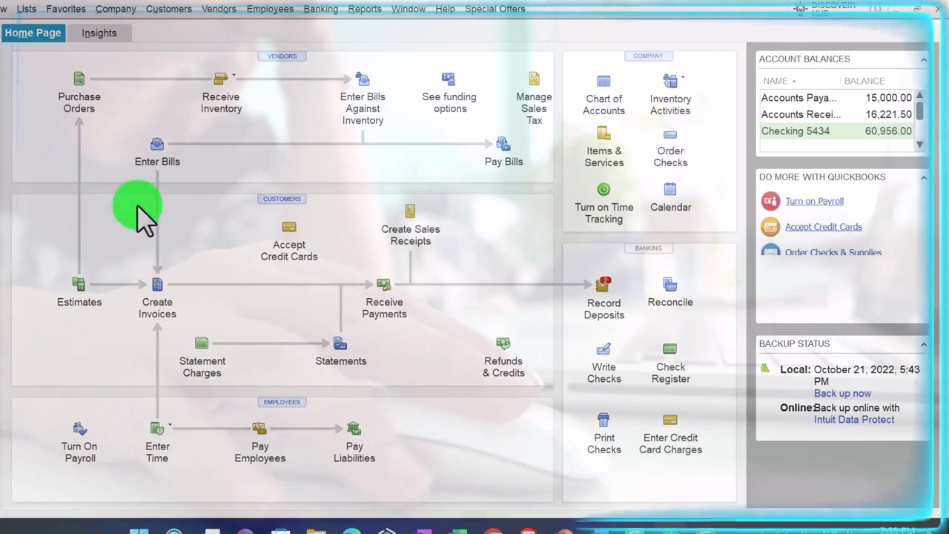
pyautogui.click(604, 310)
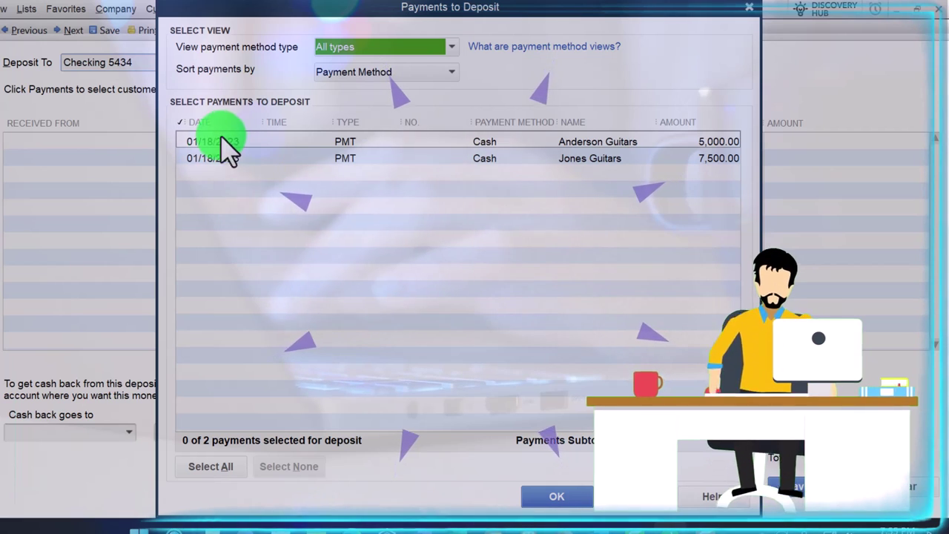
pyautogui.click(205, 142)
pyautogui.click(205, 158)
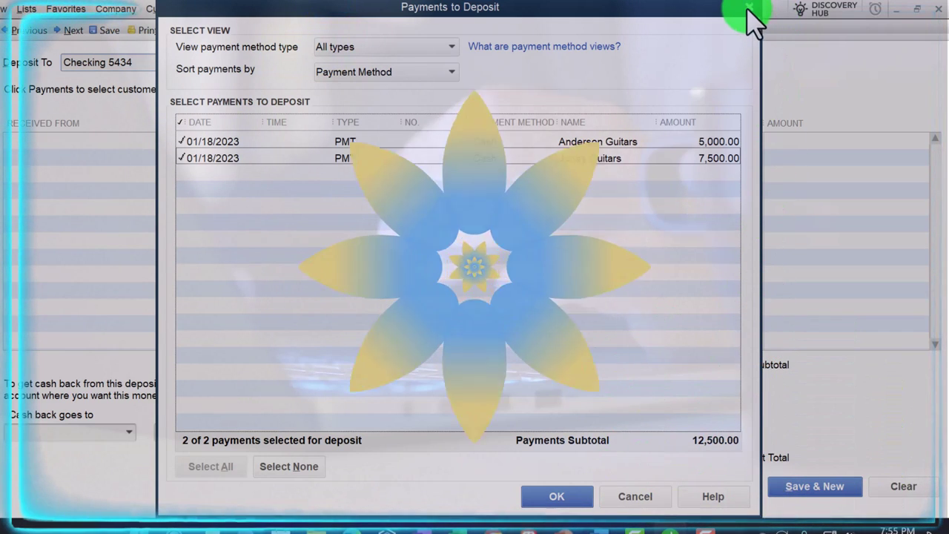
pyautogui.click(747, 10)
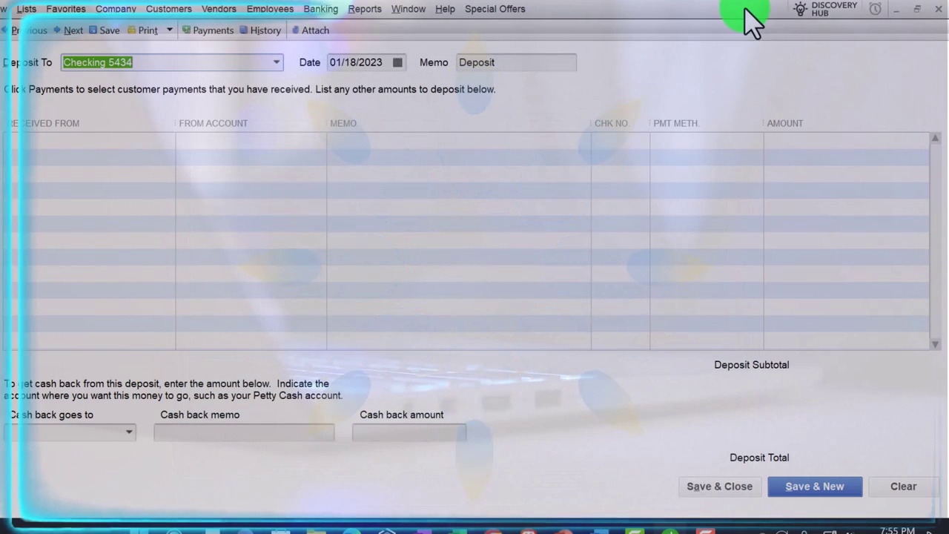
pyautogui.click(938, 15)
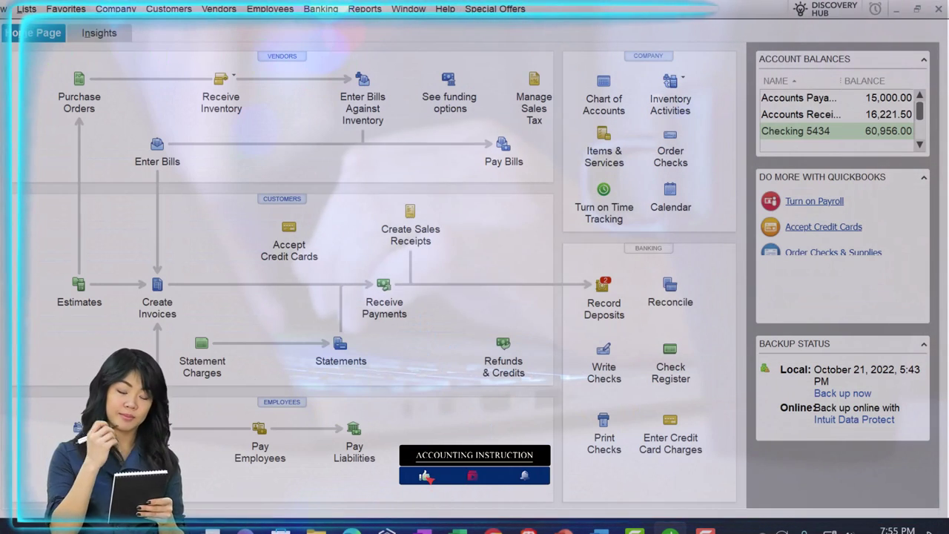
# List the Jones Guitars invoices for all dates in the customer's transactions and narrow them to open invoices.
pyautogui.click(45, 80)
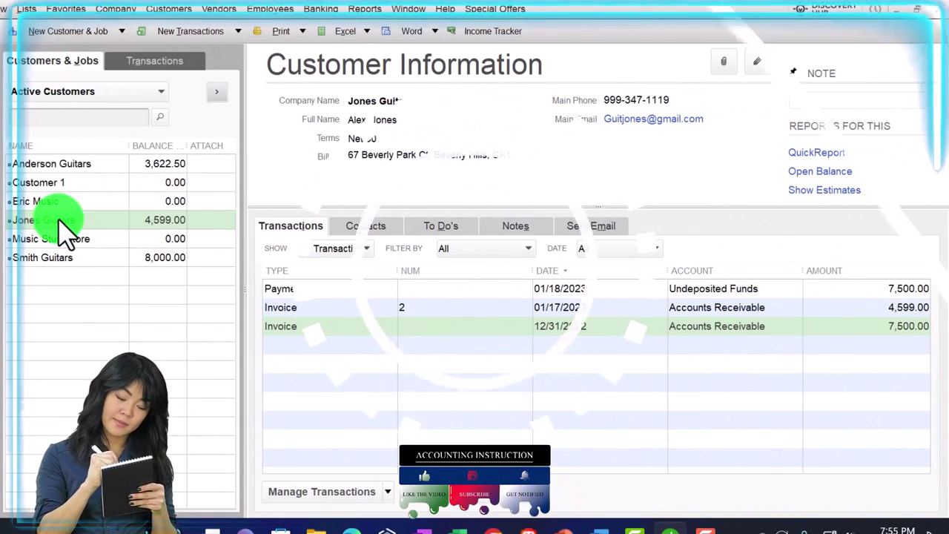
pyautogui.click(68, 221)
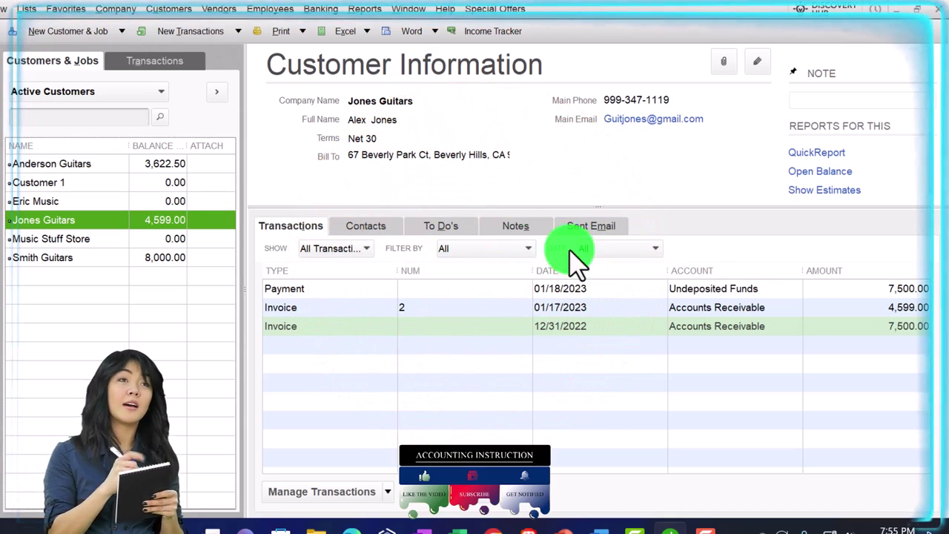
pyautogui.click(367, 249)
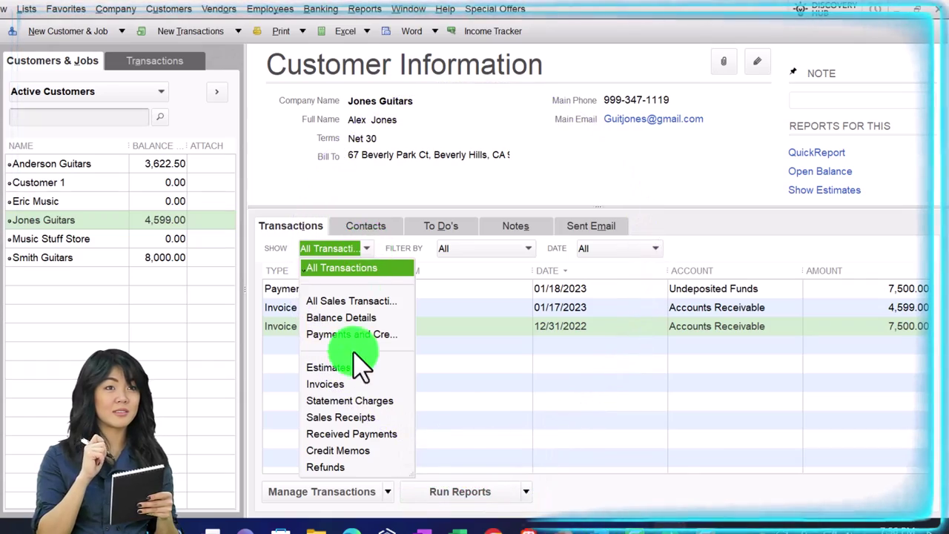
pyautogui.click(347, 385)
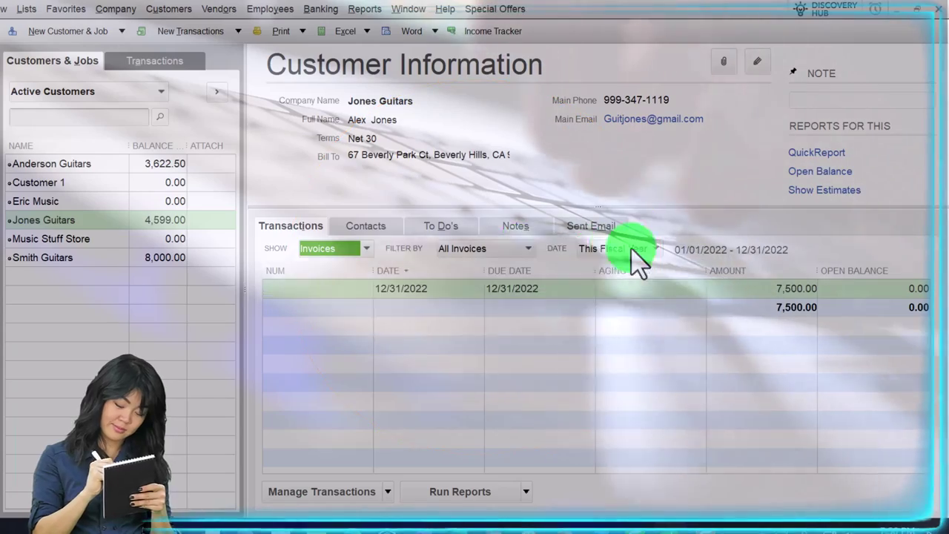
pyautogui.click(634, 250)
pyautogui.click(612, 267)
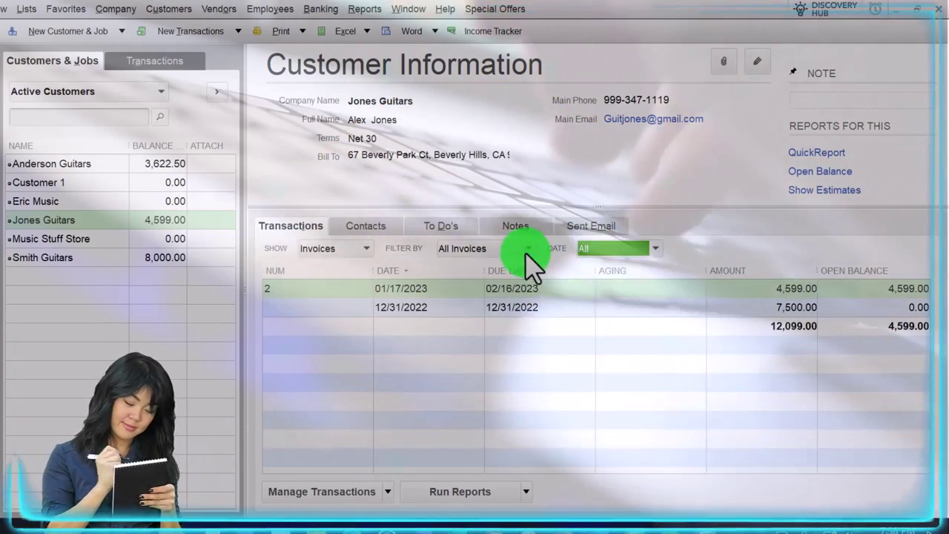
pyautogui.click(527, 249)
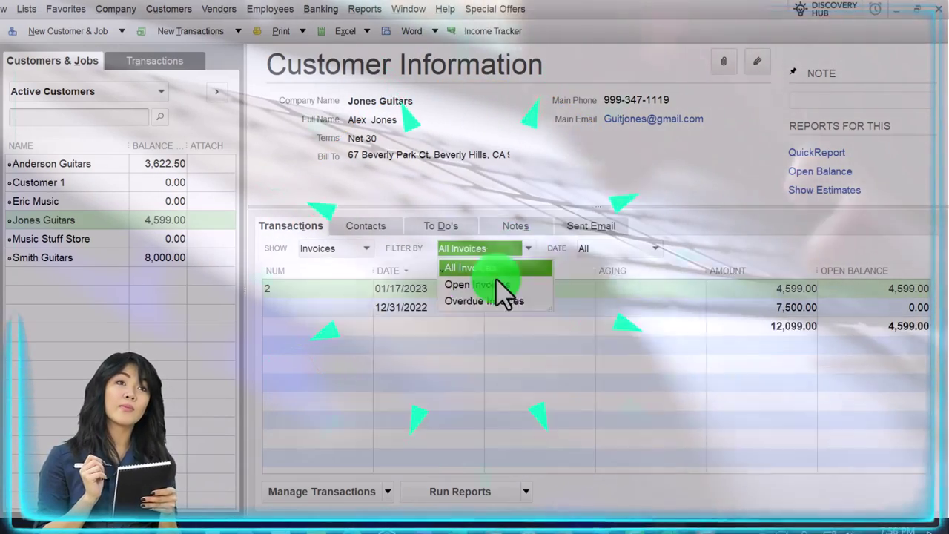
pyautogui.click(498, 285)
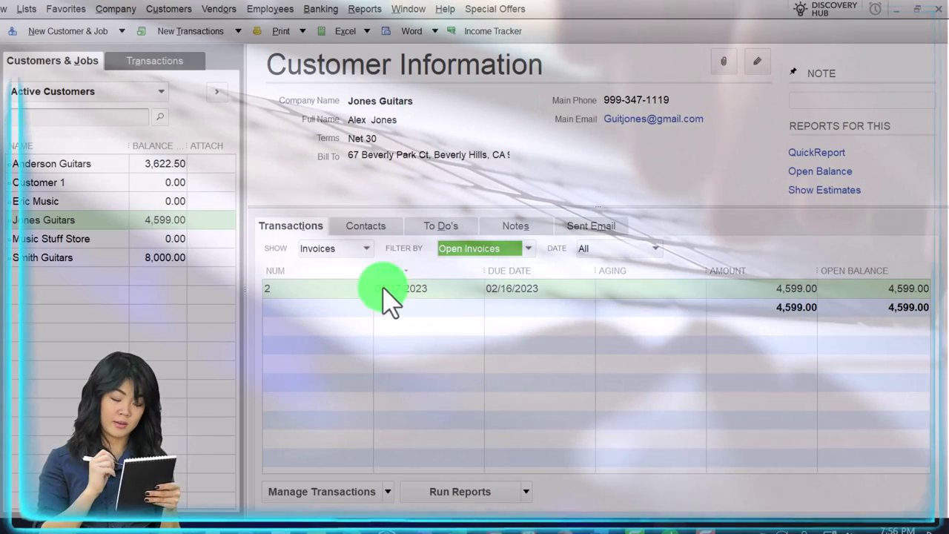
# Show all Jones Guitars transactions again, inspect the payment status on the 12/31/2022 opening balance invoice, and close the invoice.
pyautogui.click(363, 249)
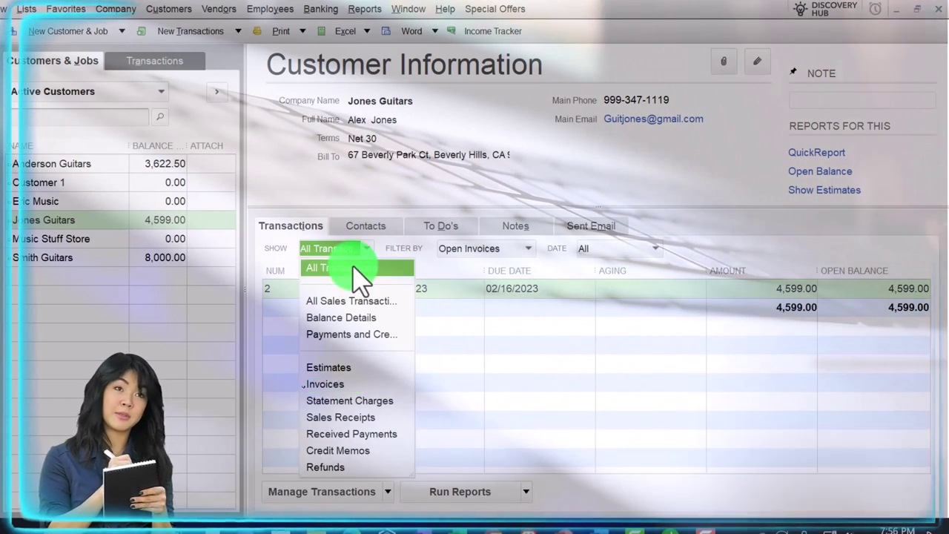
pyautogui.click(357, 270)
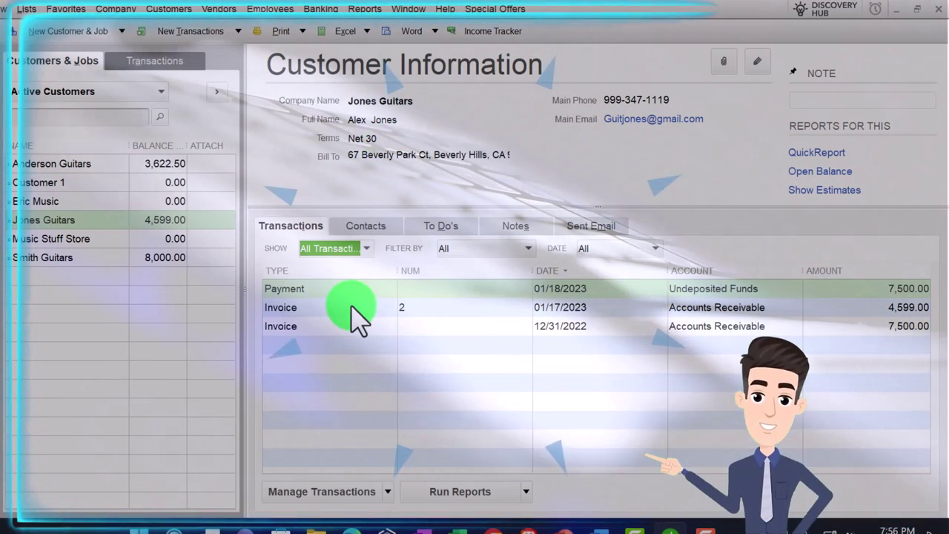
pyautogui.doubleClick(350, 326)
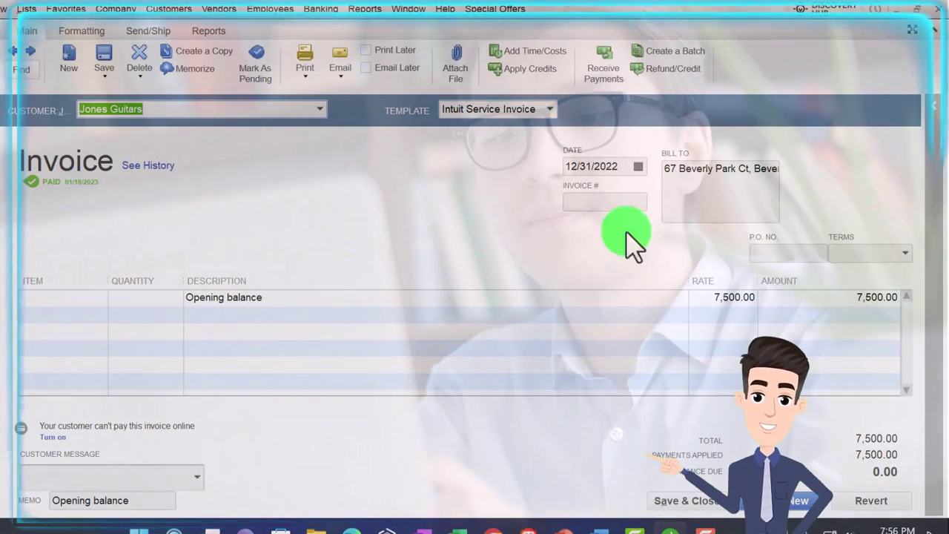
pyautogui.click(936, 113)
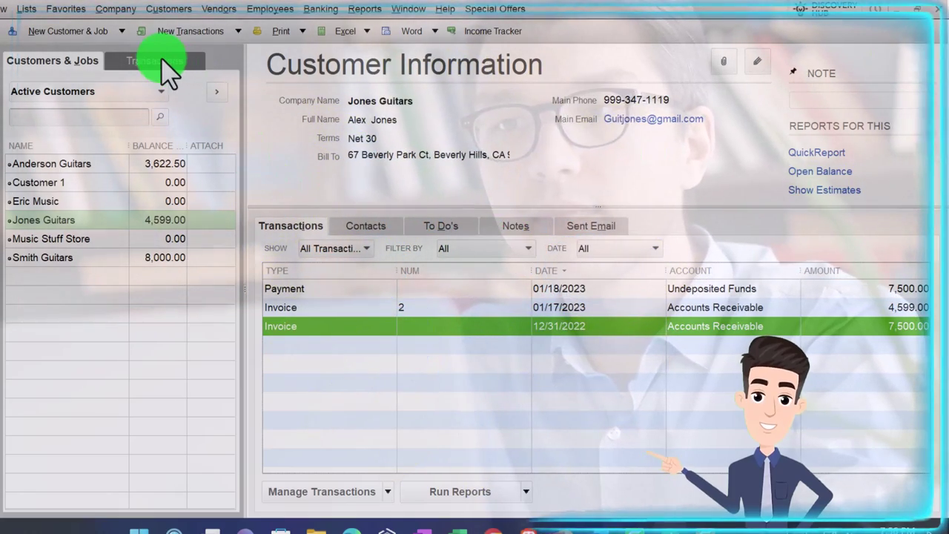
# Compare the open, all and overdue invoice filters across every customer in the transaction list, ending on All Invoices.
pyautogui.click(157, 62)
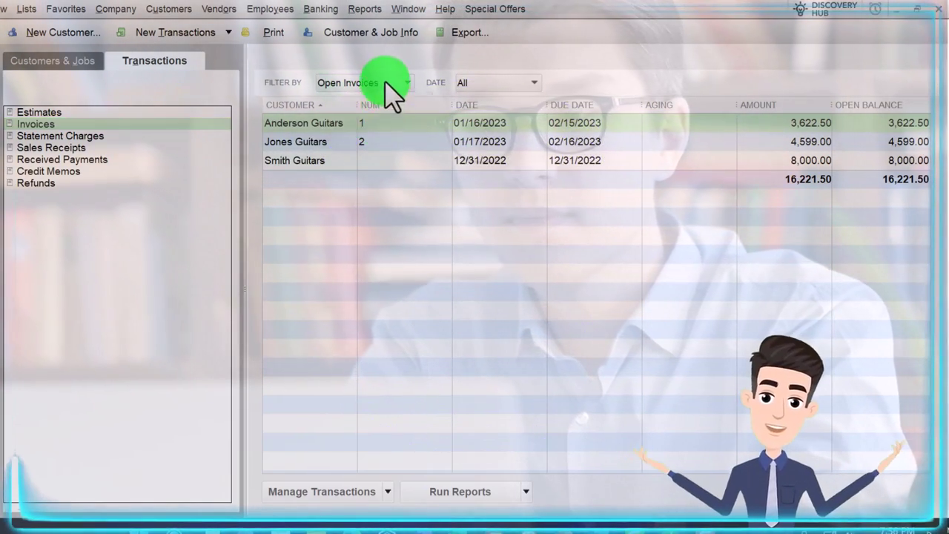
pyautogui.click(373, 88)
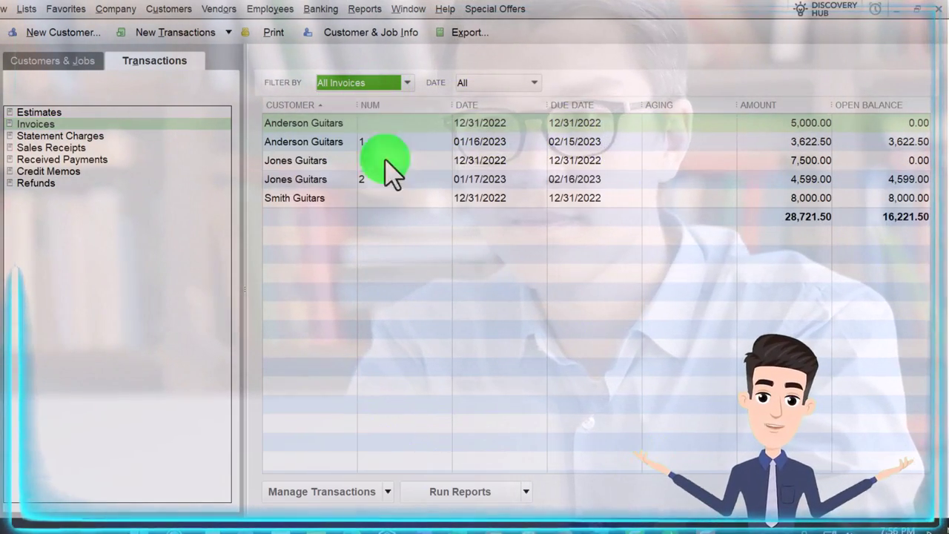
pyautogui.click(373, 140)
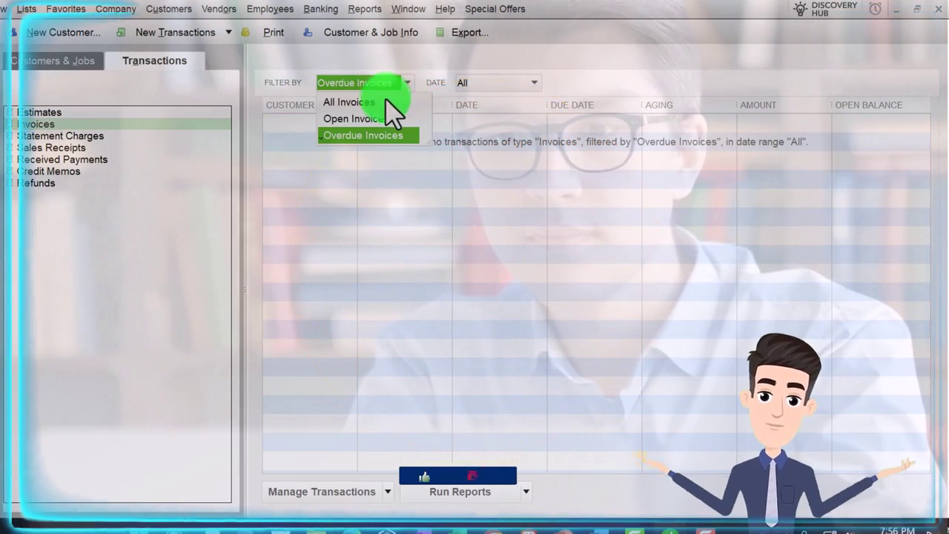
pyautogui.click(360, 102)
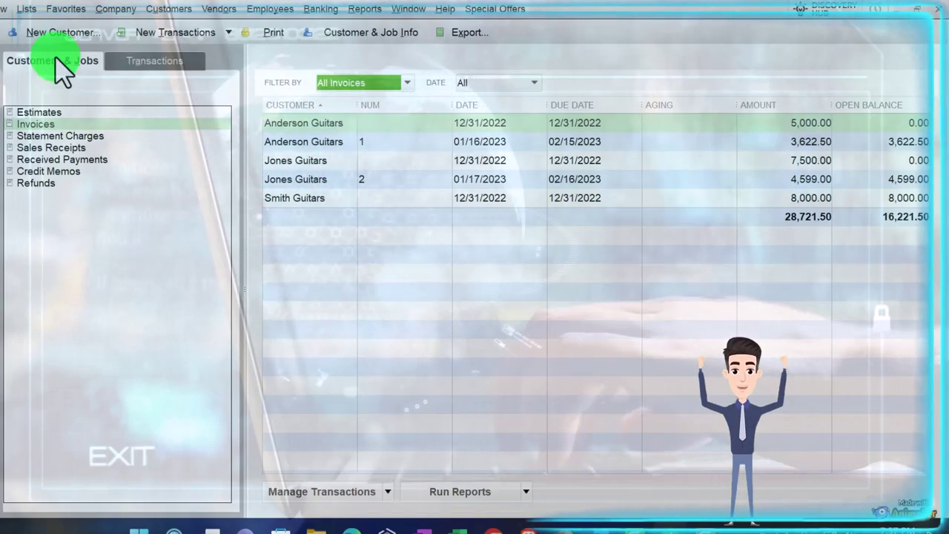
# Return to the list of active customers and display the transactions of Customer 1.
pyautogui.click(52, 61)
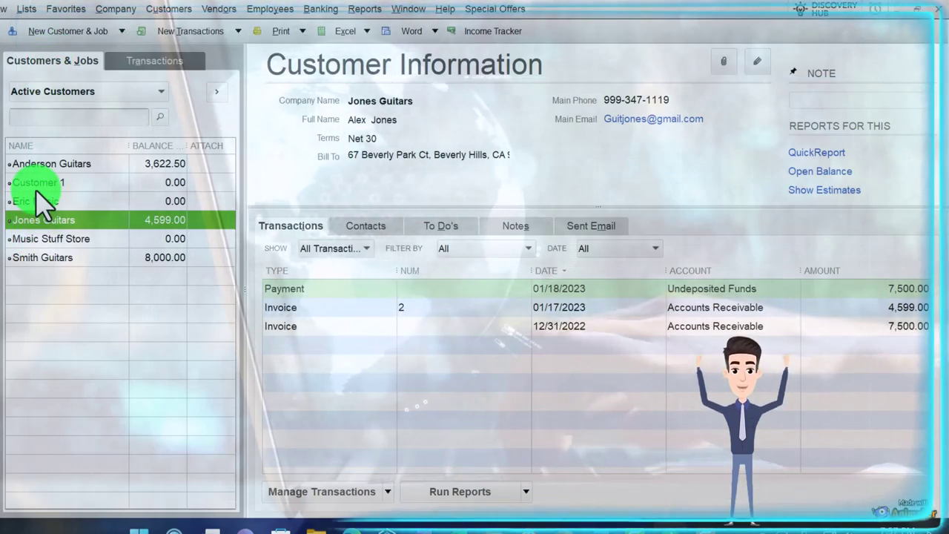
pyautogui.click(38, 184)
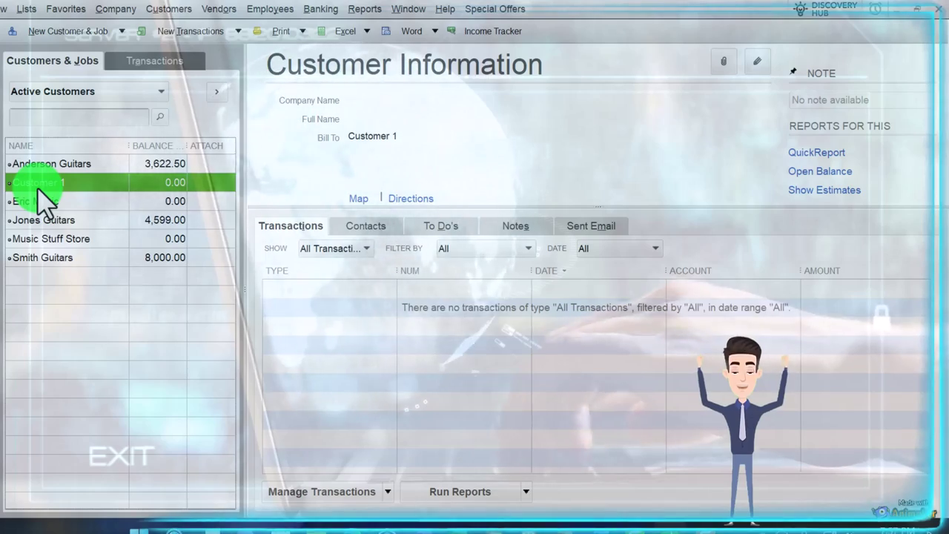
# Display the Smith Guitars transactions and review them with all transaction types shown.
pyautogui.click(53, 257)
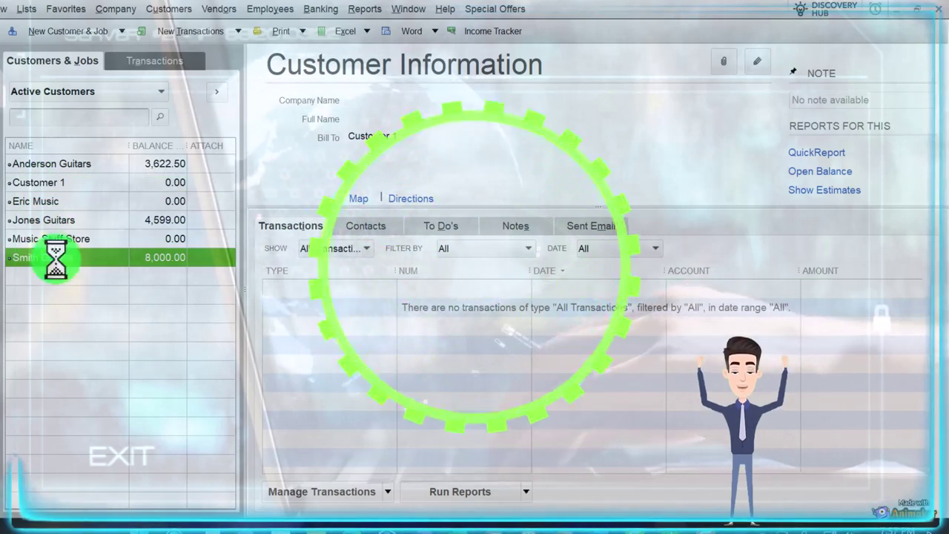
pyautogui.click(361, 248)
pyautogui.click(364, 251)
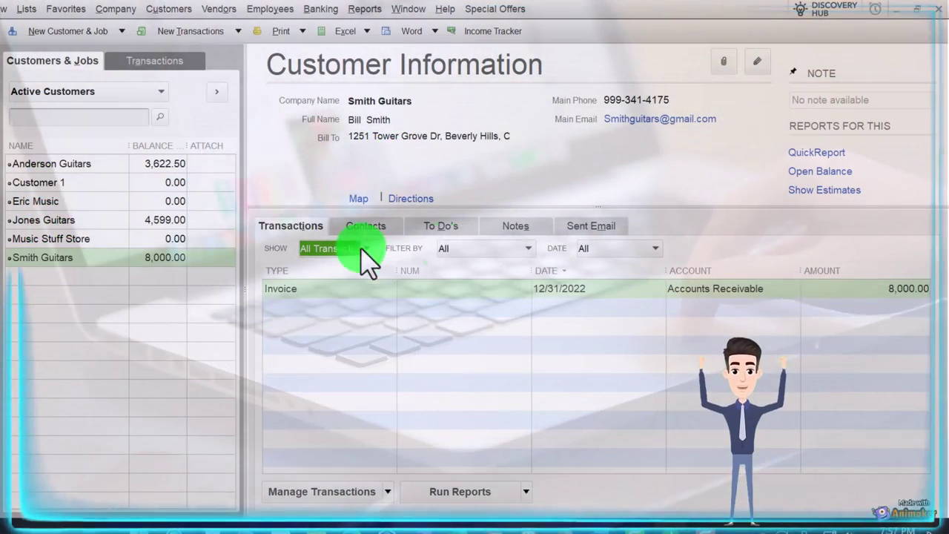
pyautogui.click(367, 291)
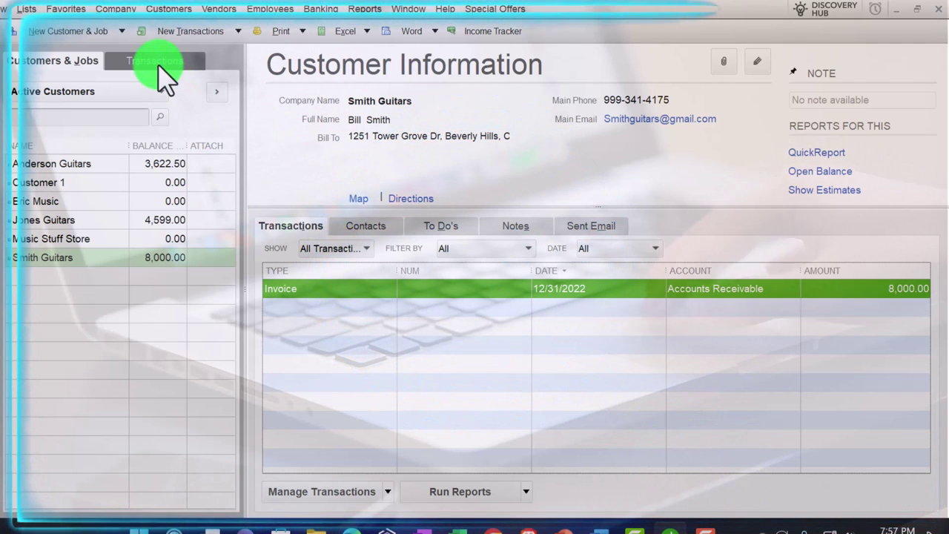
# Filter all customers' invoices to Open Invoices, open the Smith Guitars invoice dated 12/31/2022, and collapse its customer summary.
pyautogui.click(157, 65)
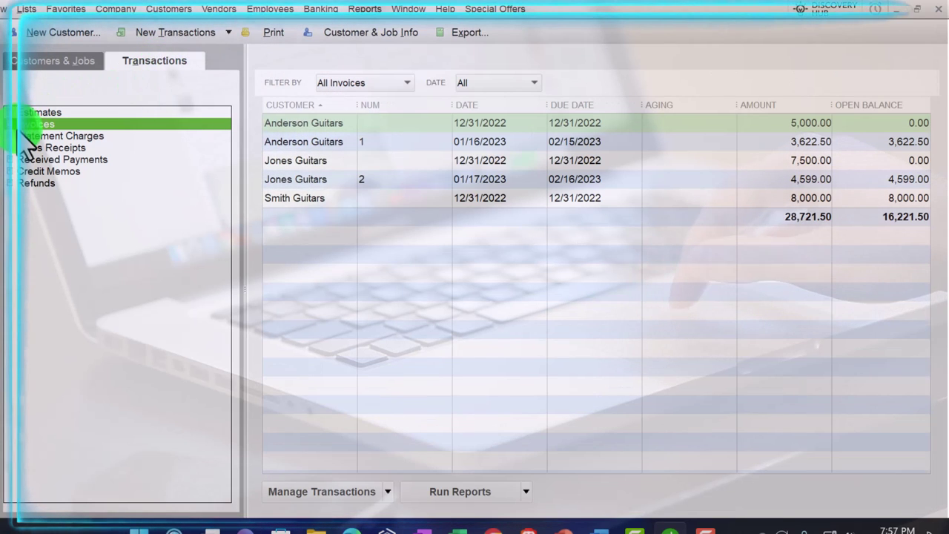
pyautogui.click(400, 84)
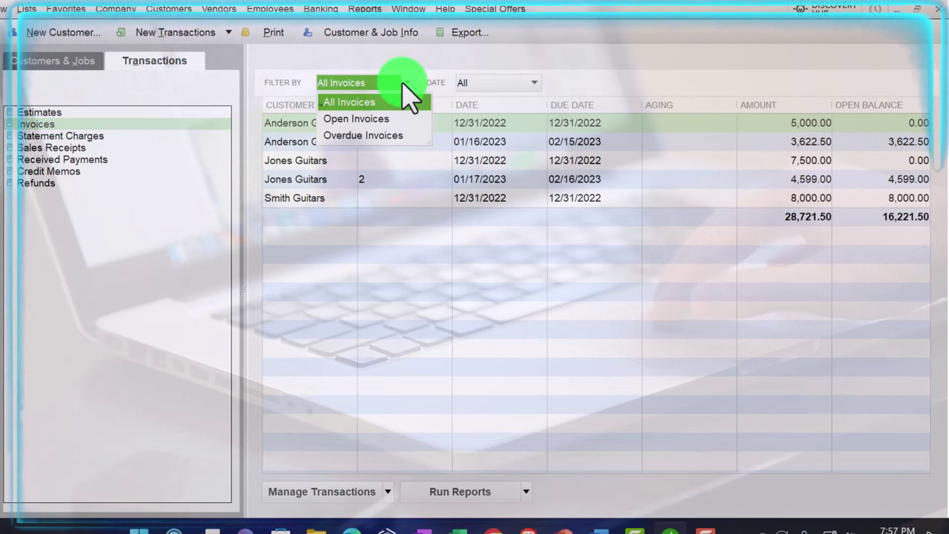
pyautogui.click(381, 116)
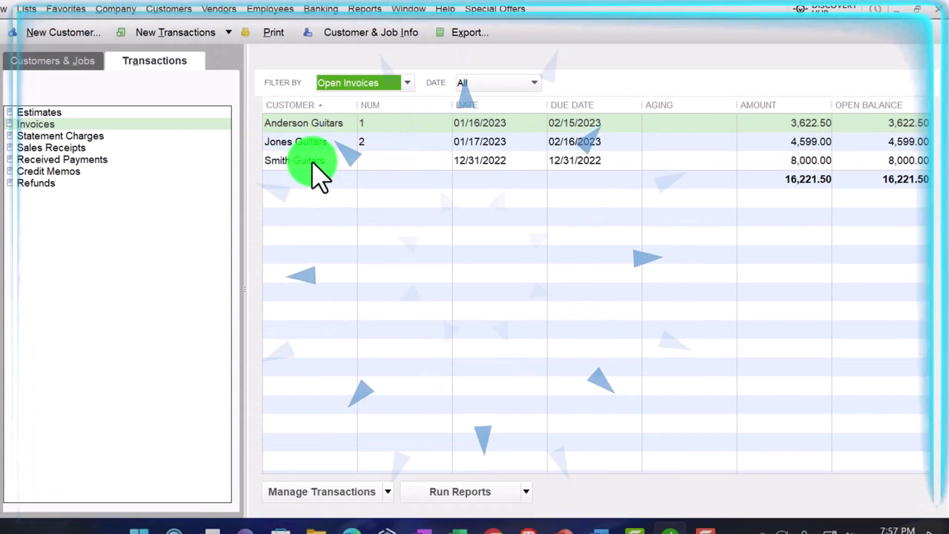
pyautogui.click(314, 172)
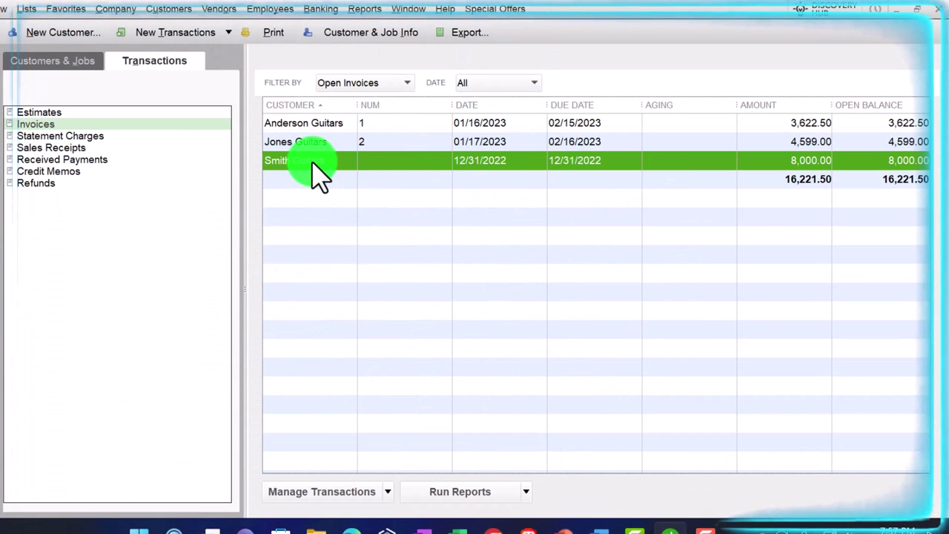
pyautogui.doubleClick(312, 167)
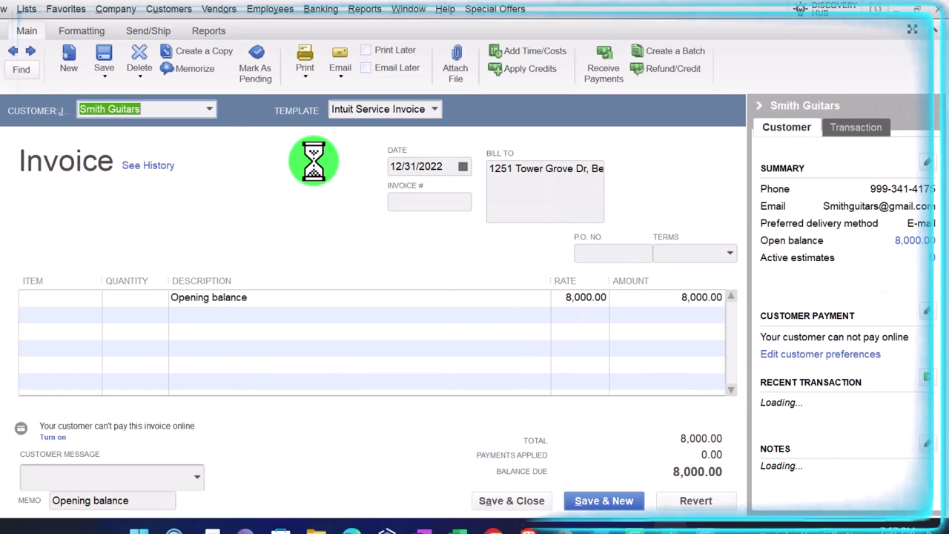
pyautogui.click(760, 106)
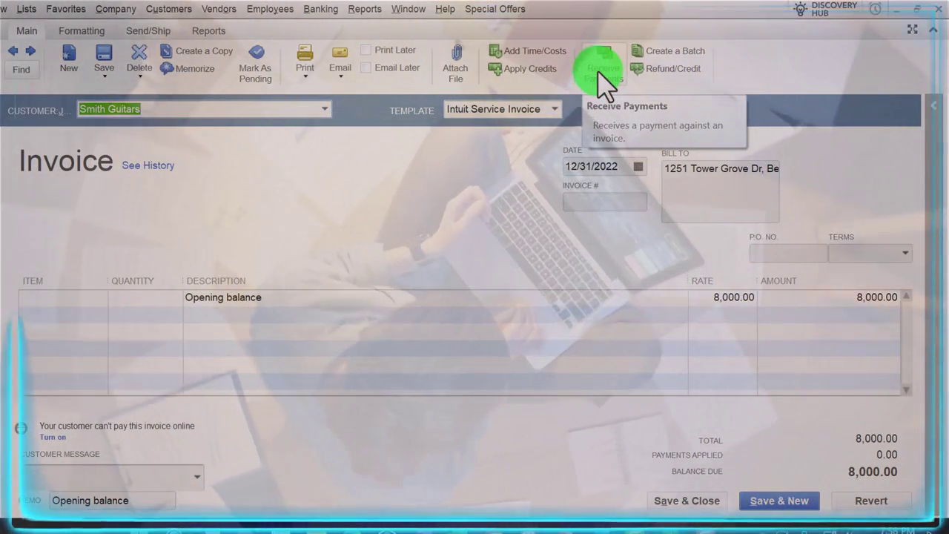
# Receive the Smith Guitars payment of 8,000.00 dated 01/18/2023 into Undeposited Funds, check the linked invoice, and record the payment.
pyautogui.click(604, 74)
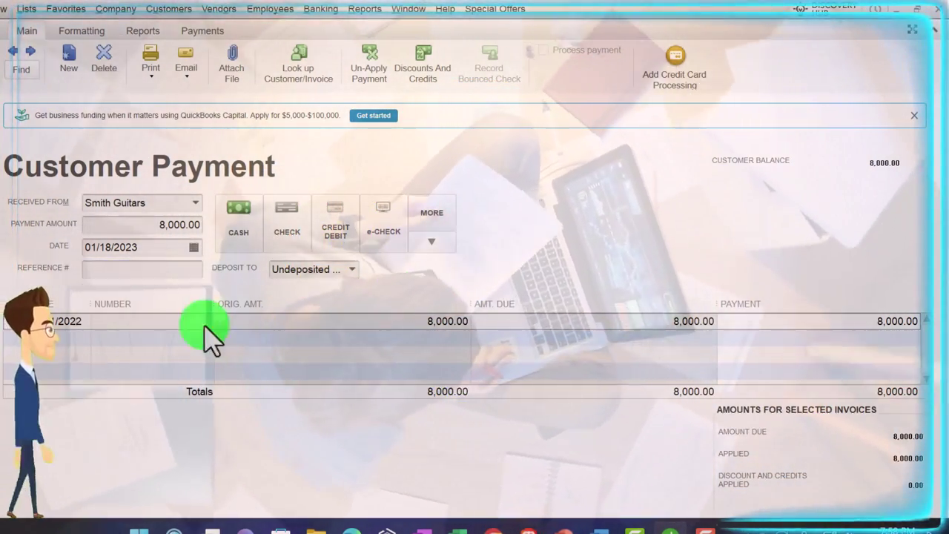
pyautogui.doubleClick(344, 324)
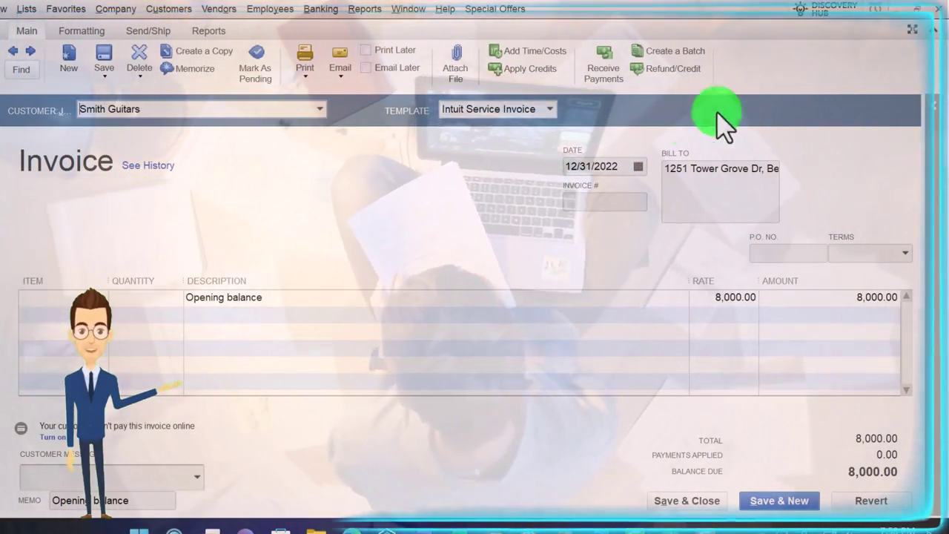
pyautogui.click(913, 31)
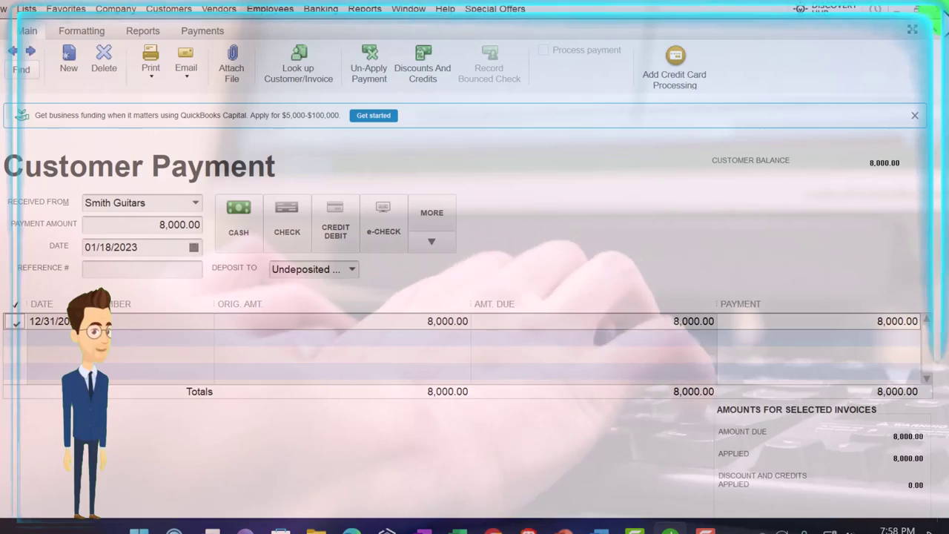
pyautogui.press('Escape')
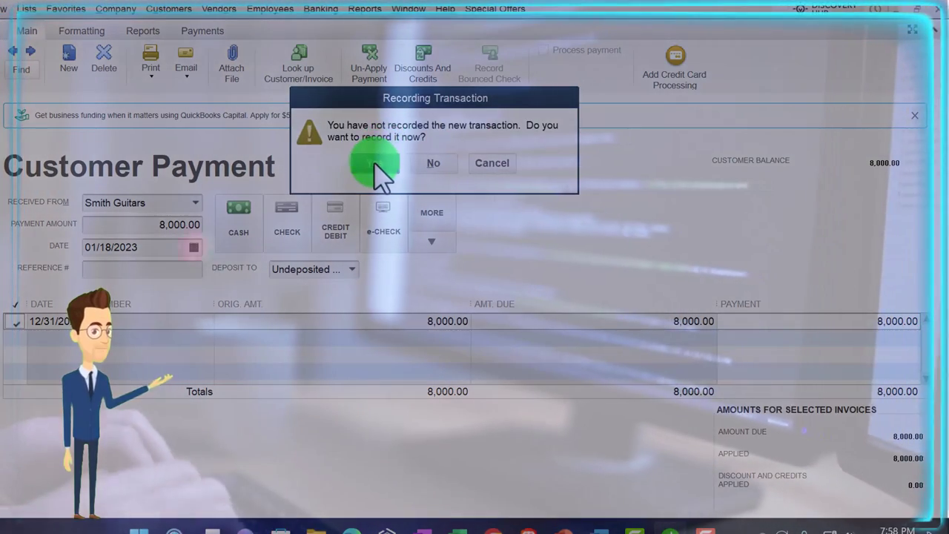
pyautogui.click(374, 165)
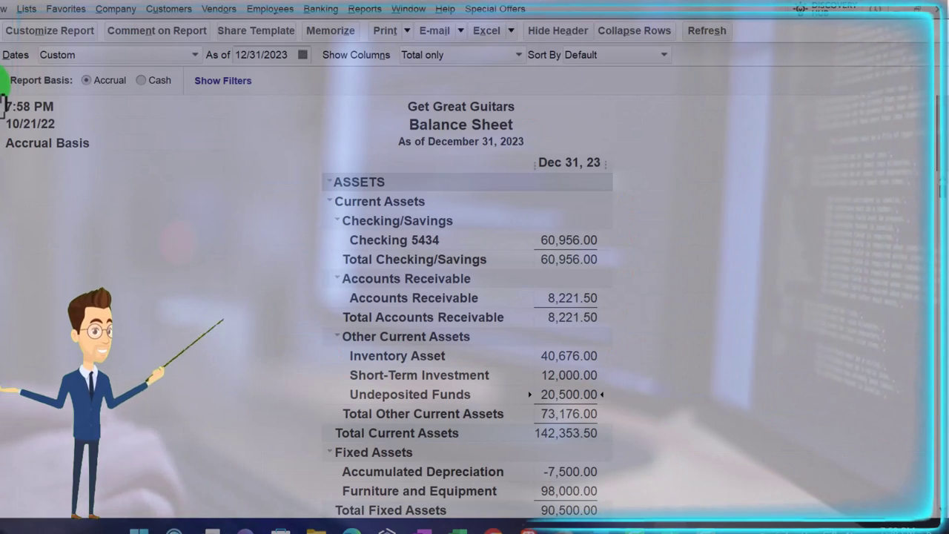
# Drill into Accounts Receivable on the balance sheet, inspect the Smith Guitars payment, and return to the balance sheet.
pyautogui.doubleClick(580, 299)
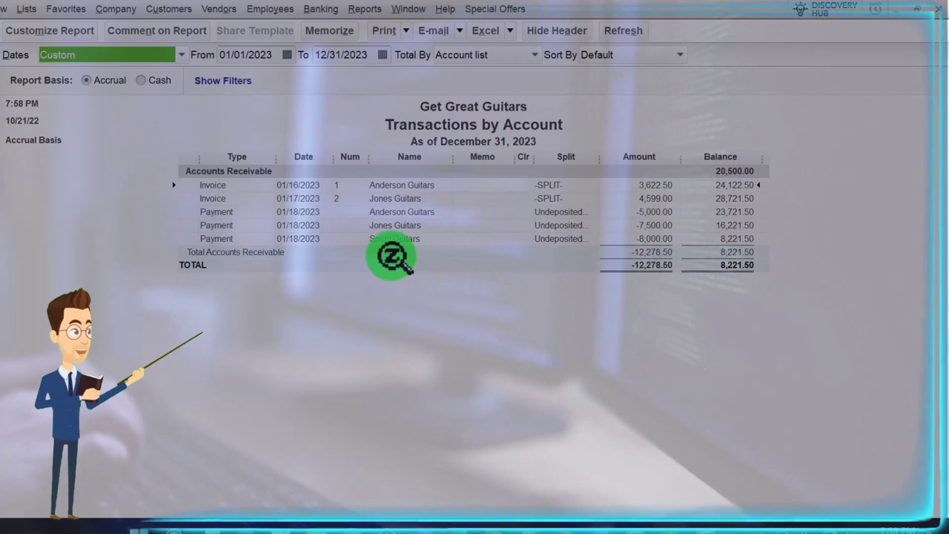
pyautogui.doubleClick(652, 239)
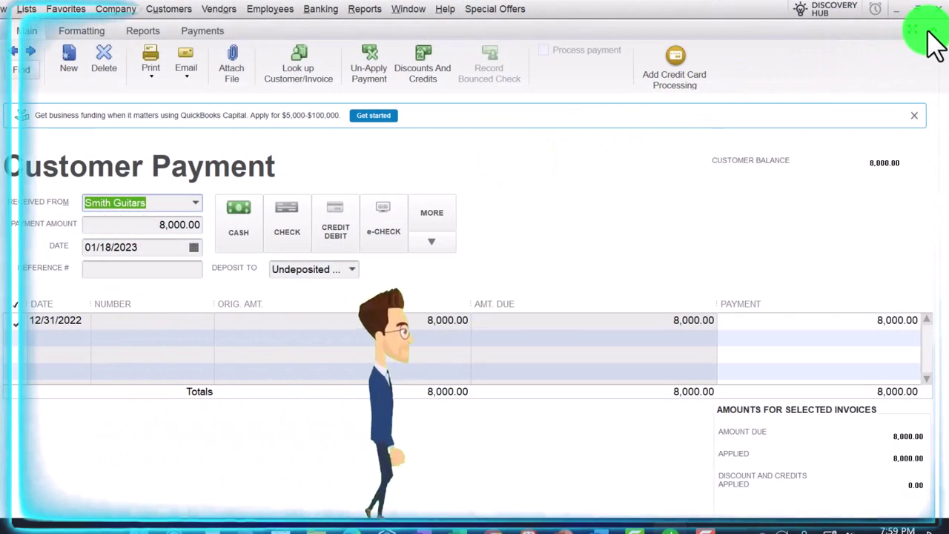
pyautogui.click(937, 17)
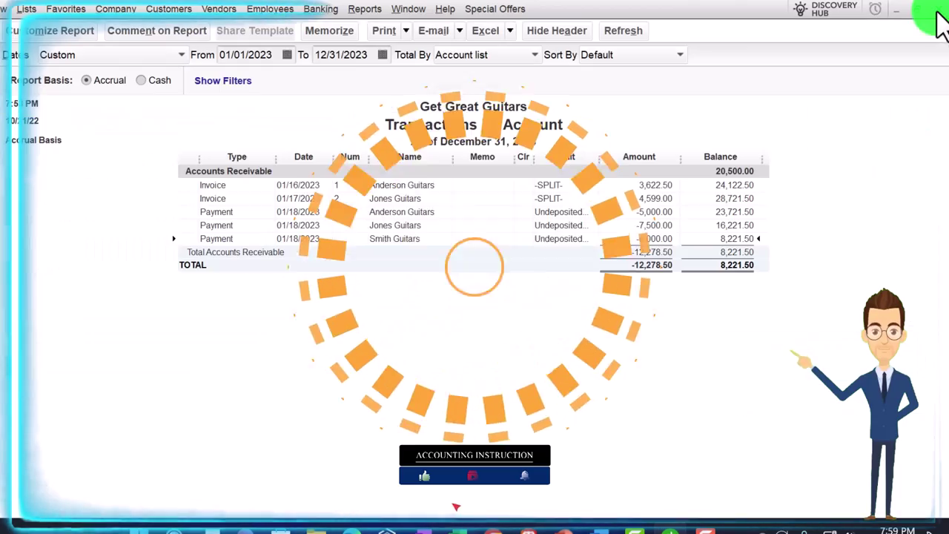
pyautogui.click(937, 16)
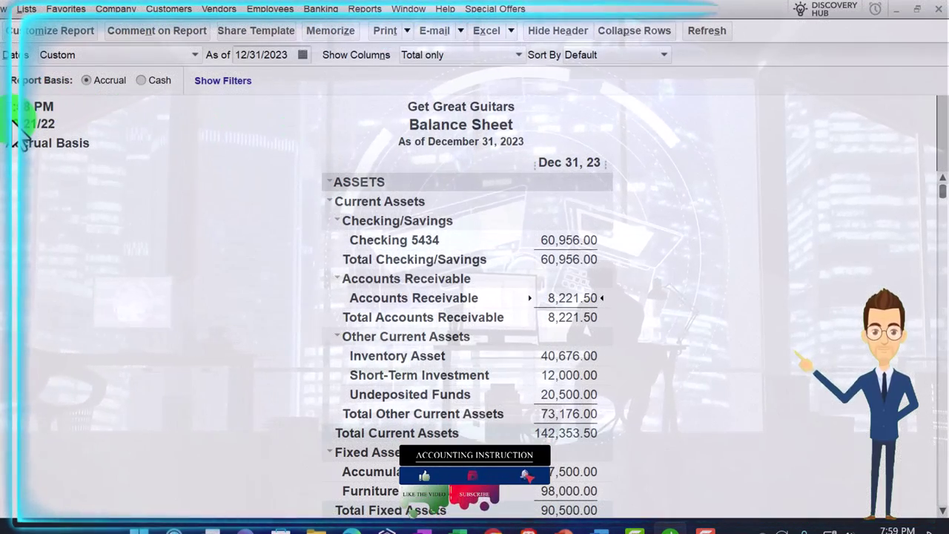
# Review the transactions behind Undeposited Funds on the balance sheet and close the detail report.
pyautogui.scroll(-1, 129, 301)
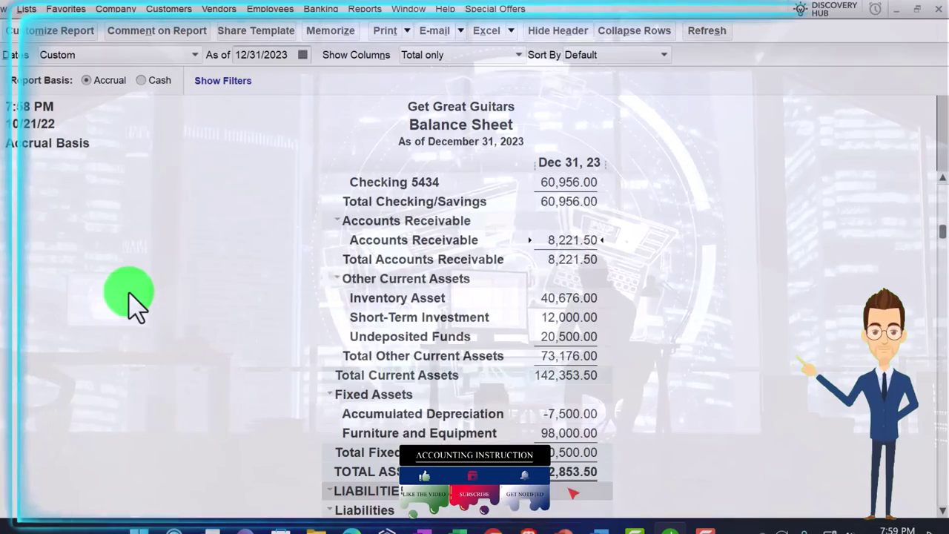
pyautogui.doubleClick(586, 336)
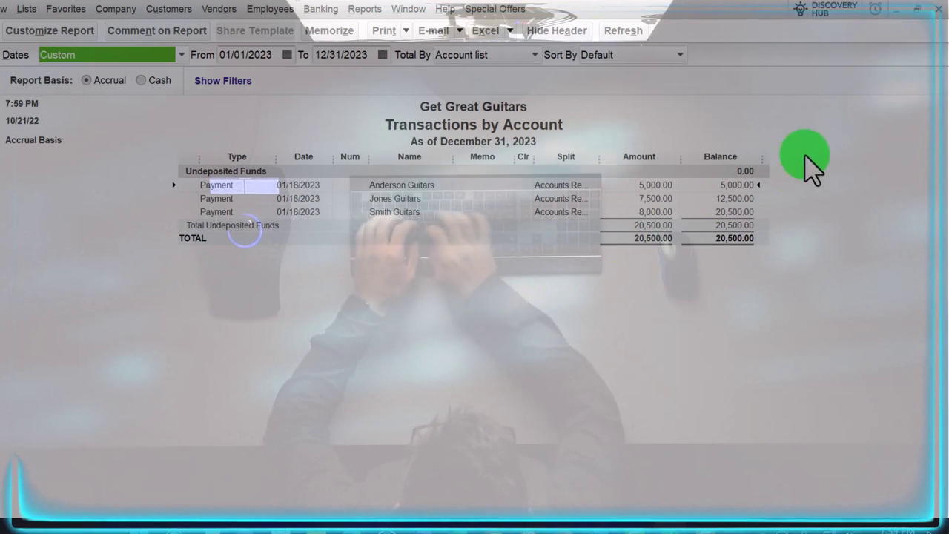
pyautogui.click(937, 21)
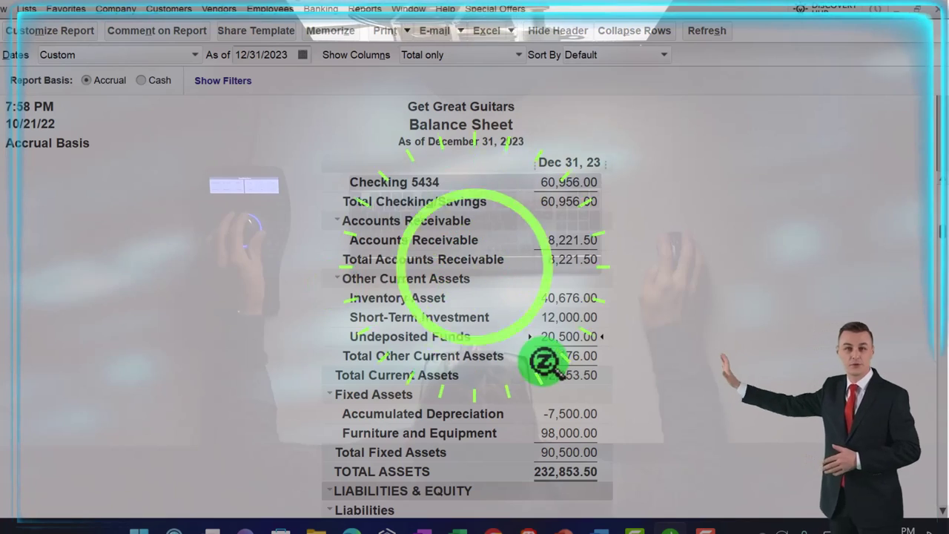
pyautogui.scroll(1, 561, 391)
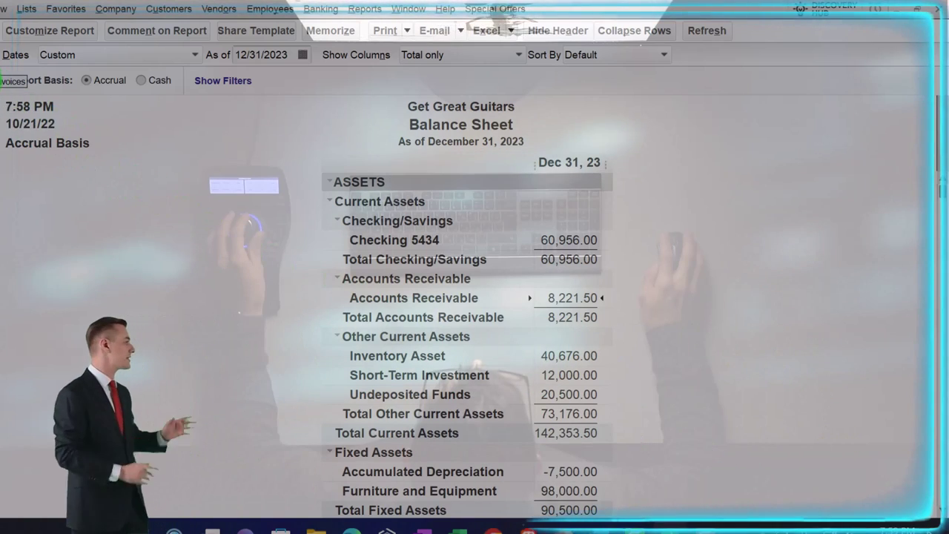
# Check the open invoices list, return to the Smith Guitars transactions, and open the 12/31/2022 invoice.
pyautogui.click(9, 80)
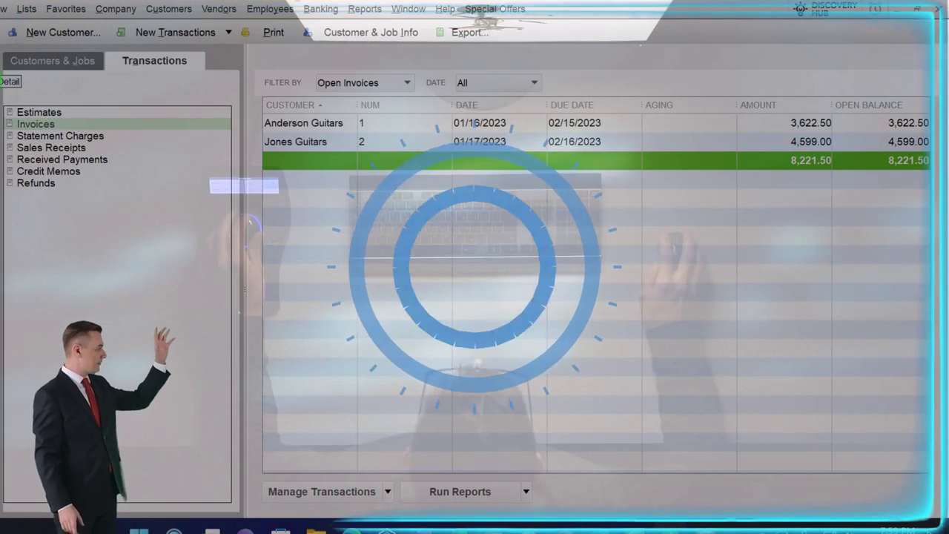
pyautogui.click(52, 61)
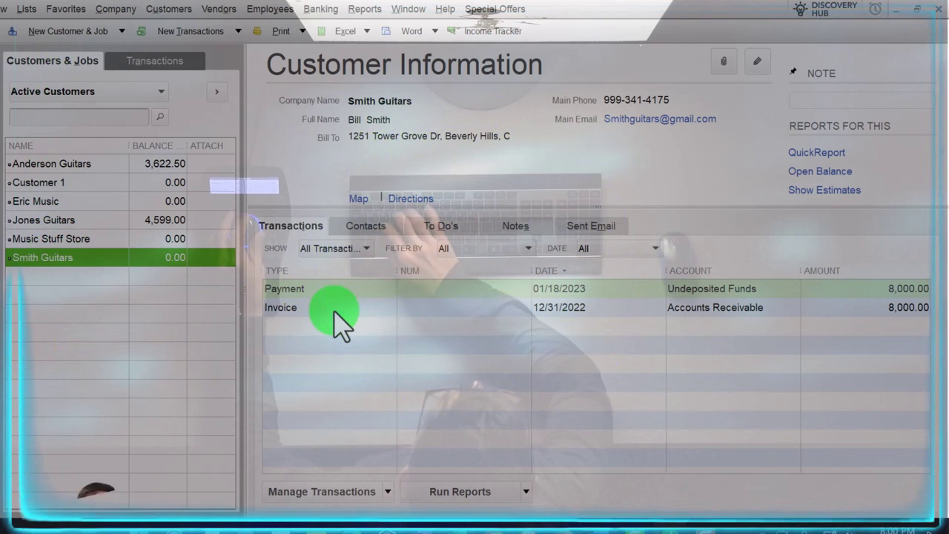
pyautogui.doubleClick(338, 319)
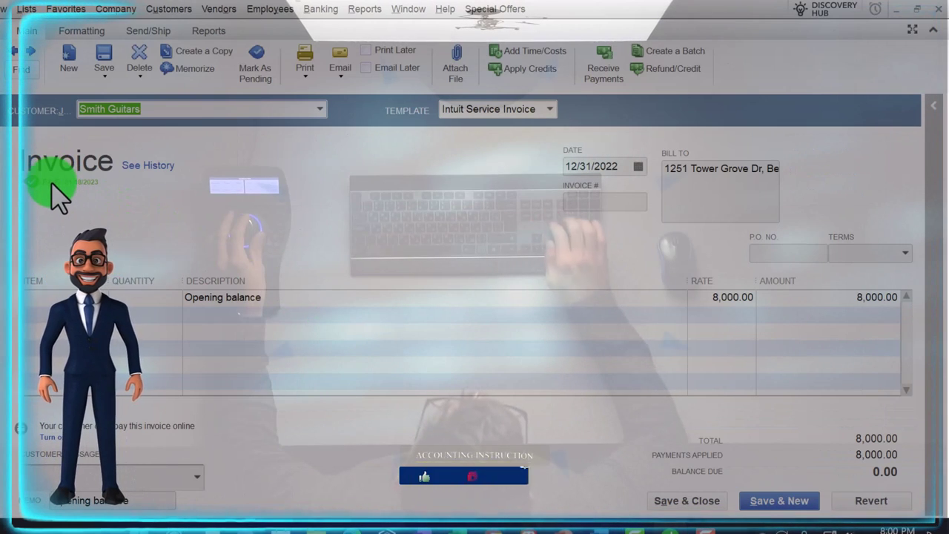
pyautogui.click(932, 106)
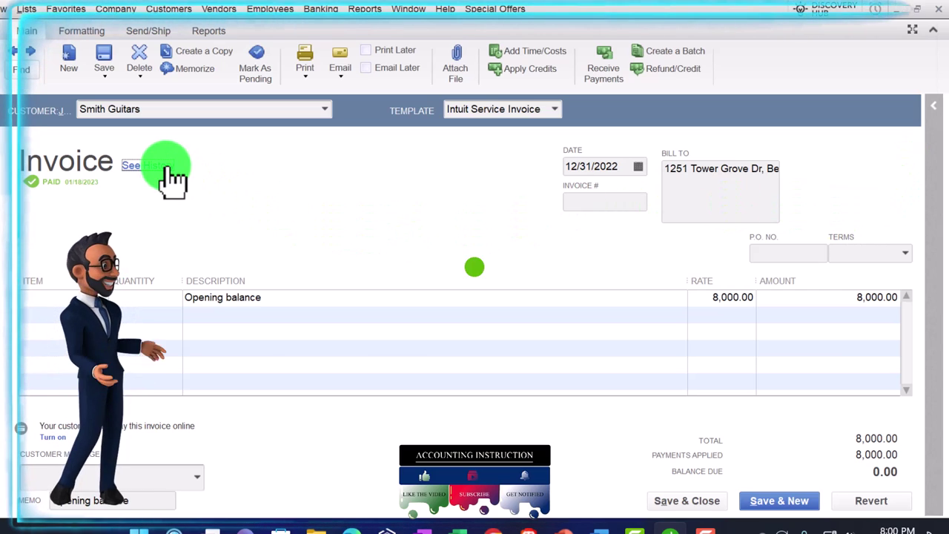
# Inspect the history of the Smith Guitars opening balance invoice and close the invoice.
pyautogui.click(167, 167)
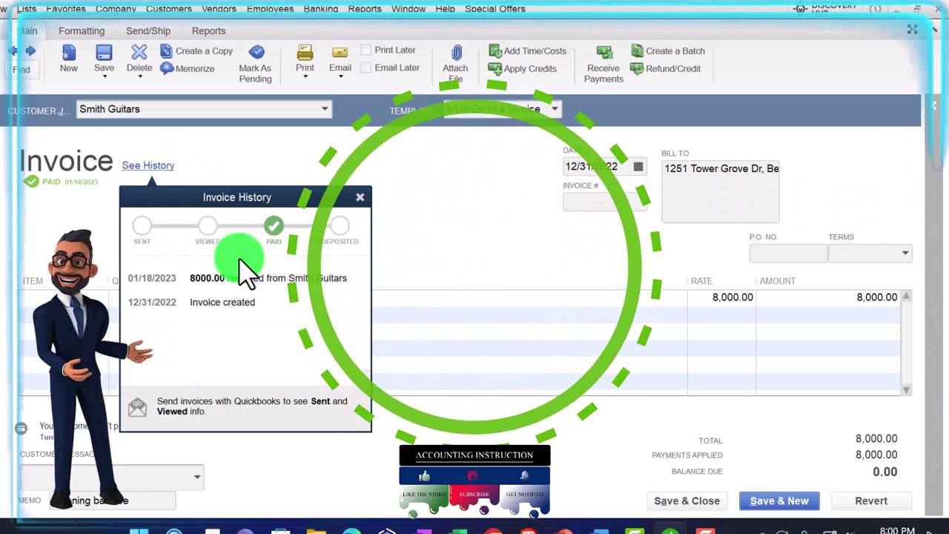
pyautogui.click(363, 198)
pyautogui.click(137, 167)
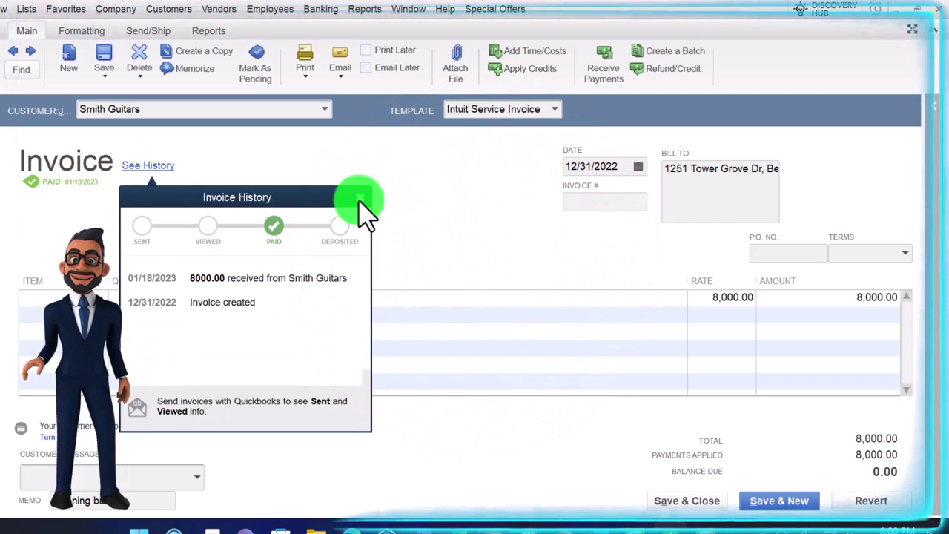
pyautogui.click(360, 198)
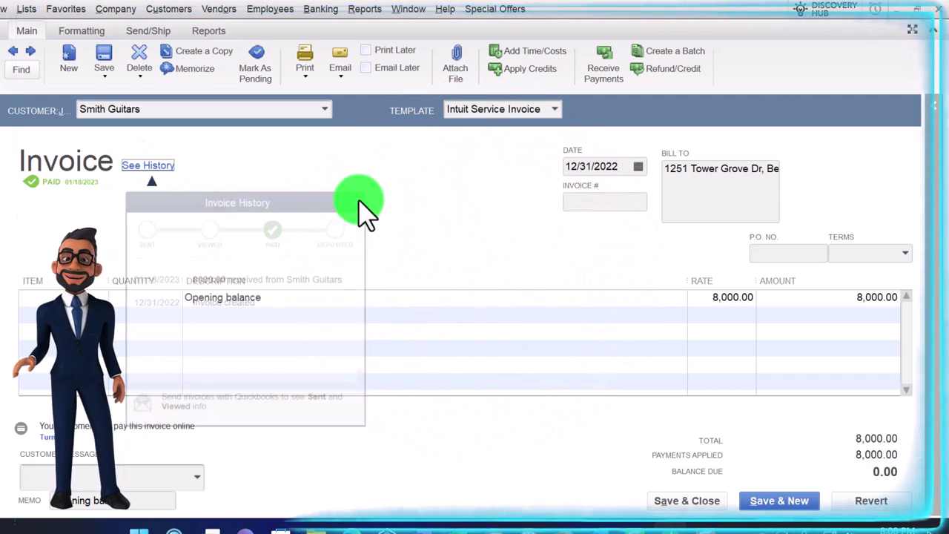
pyautogui.click(940, 22)
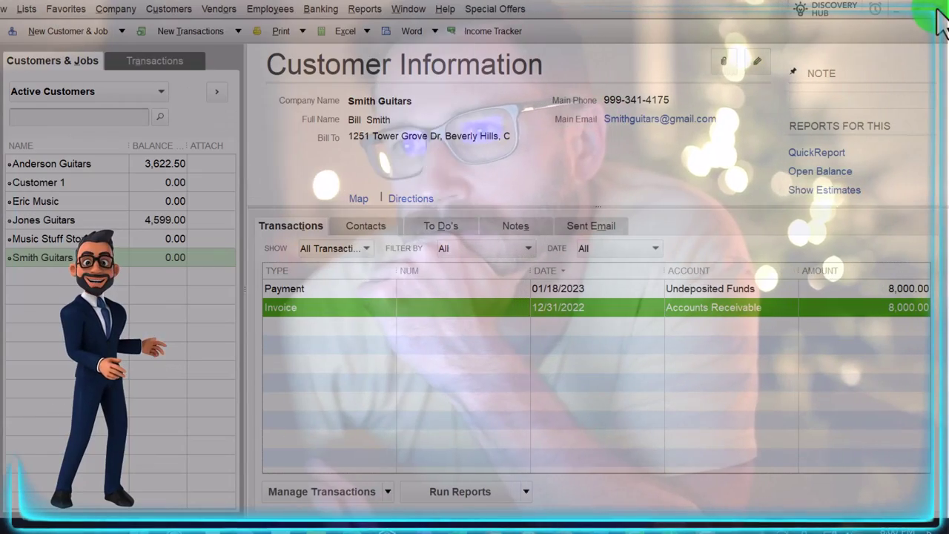
# Compare the All Invoices and Open Invoices filters across every customer, ending on Open Invoices.
pyautogui.click(126, 62)
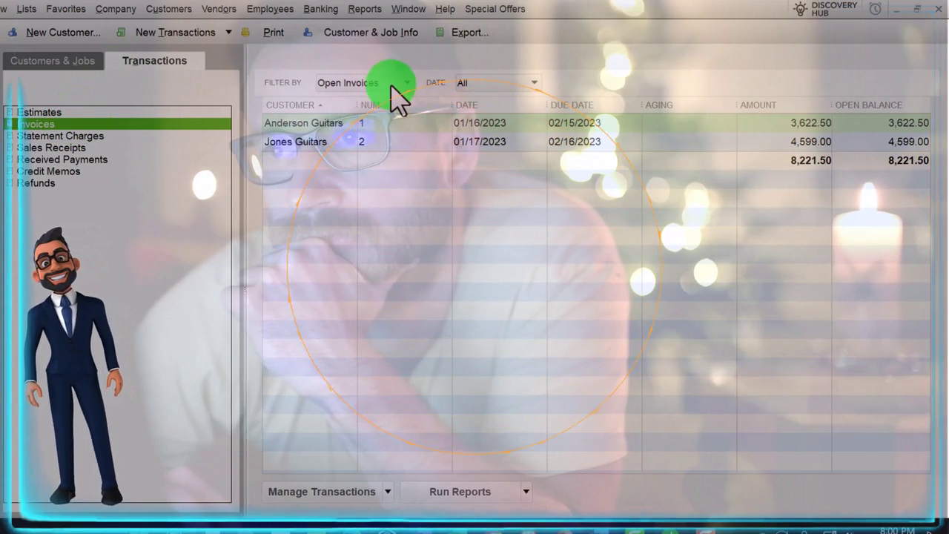
pyautogui.click(393, 83)
pyautogui.click(348, 102)
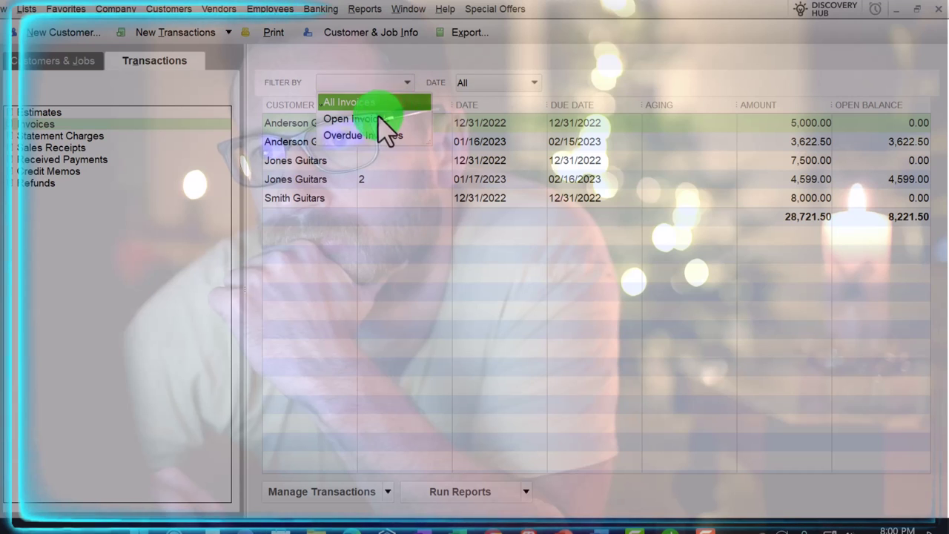
pyautogui.click(380, 118)
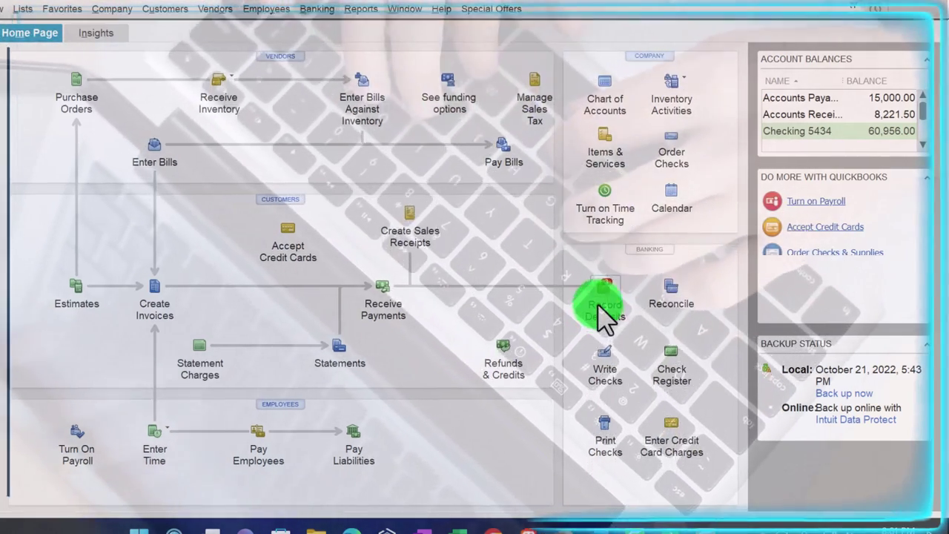
# Start a bank deposit and select the Anderson, Jones and Smith Guitars cash payments for it.
pyautogui.click(604, 315)
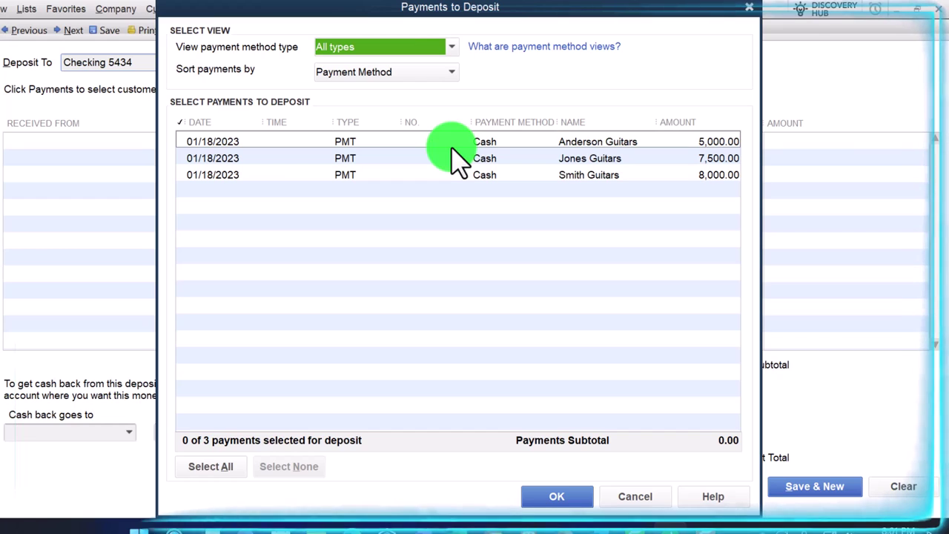
pyautogui.click(454, 175)
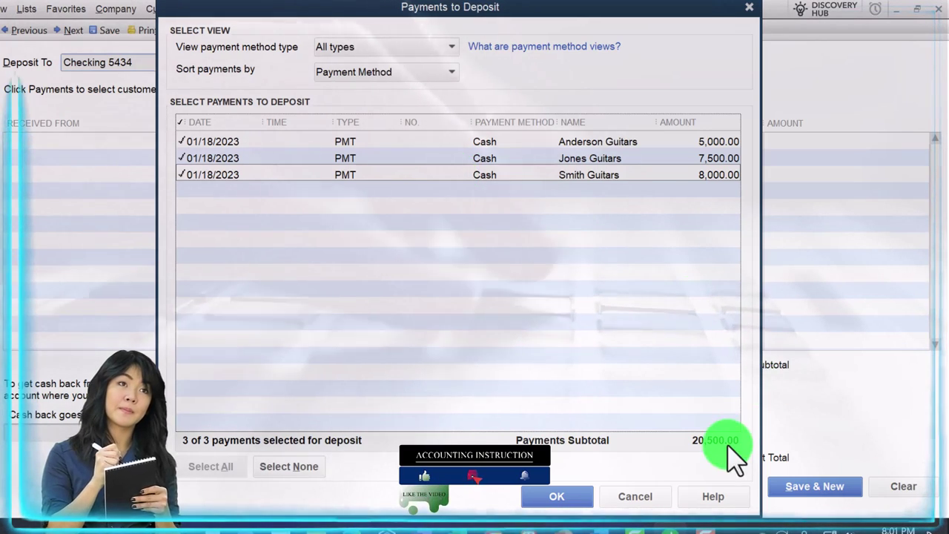
pyautogui.click(568, 495)
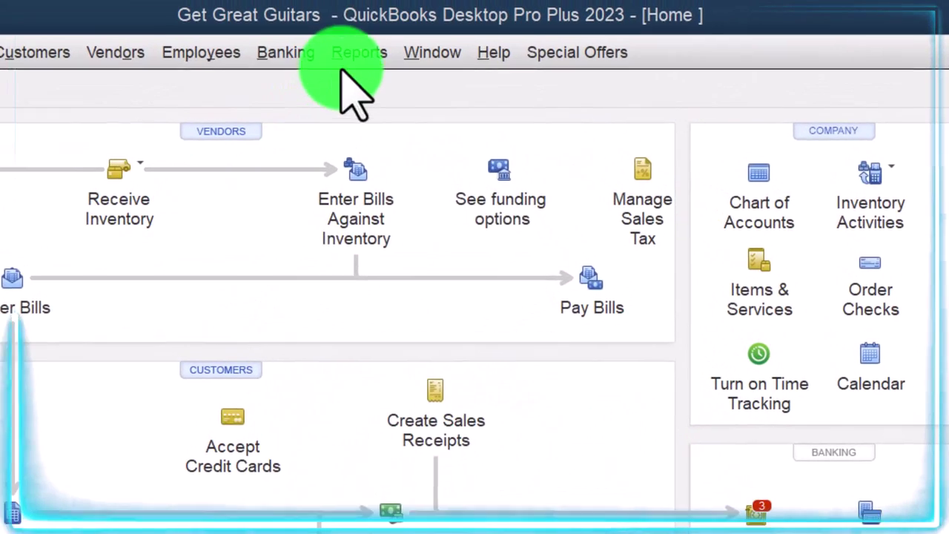
# Run the Trial Balance report for 01/01/2023 to 12/31/2023.
pyautogui.click(363, 9)
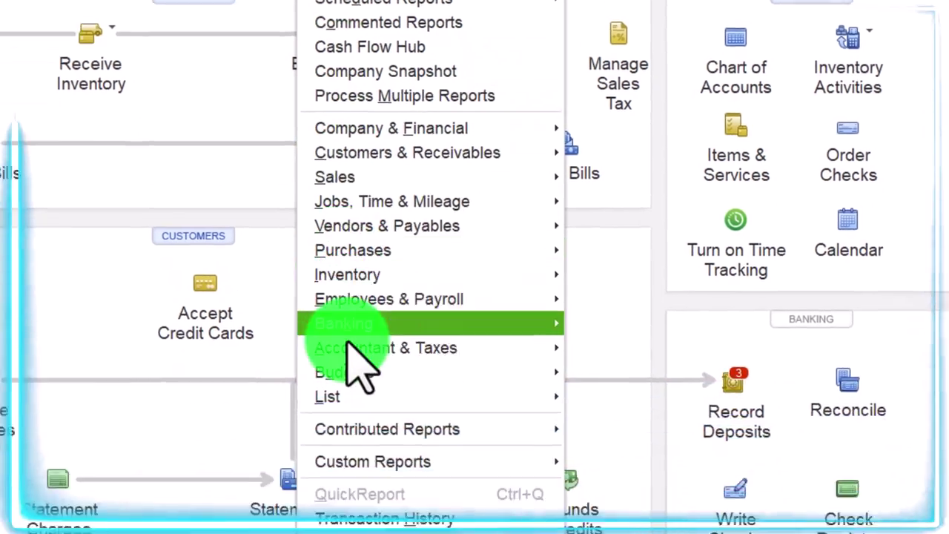
pyautogui.moveTo(375, 485)
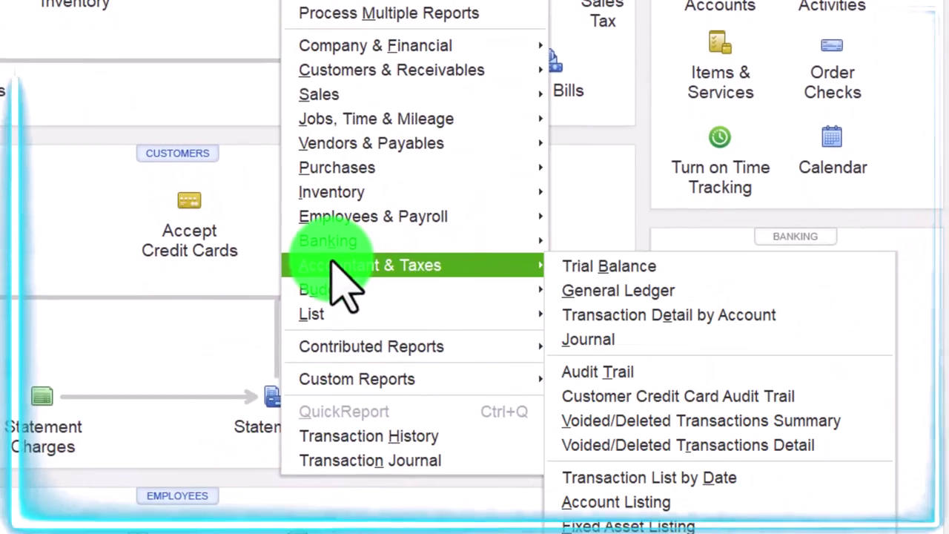
pyautogui.click(592, 271)
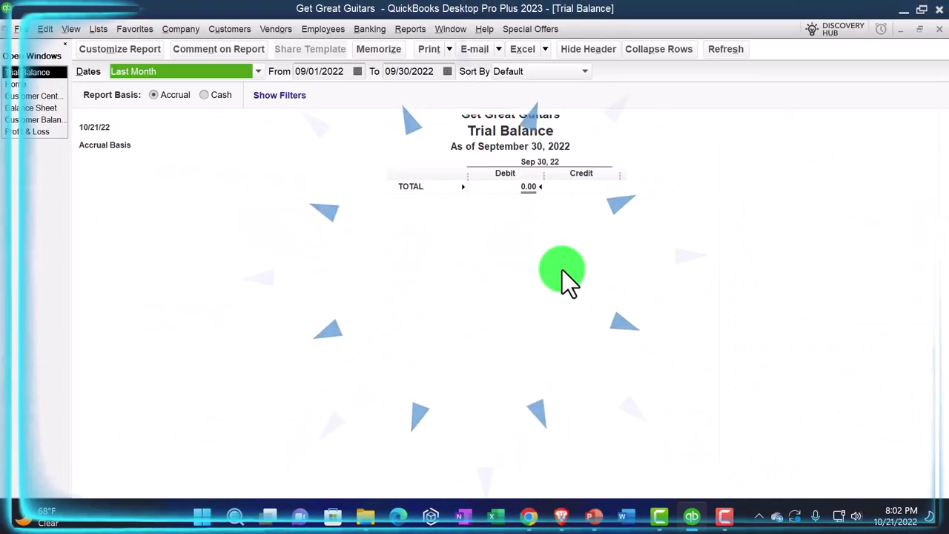
pyautogui.press('Tab')
pyautogui.write('01012023')
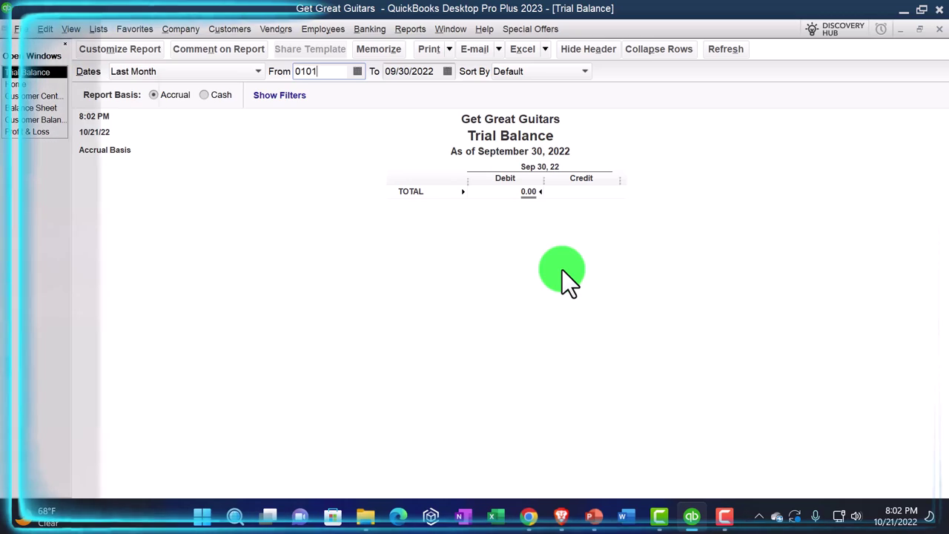
pyautogui.press('Tab')
pyautogui.write('12312023')
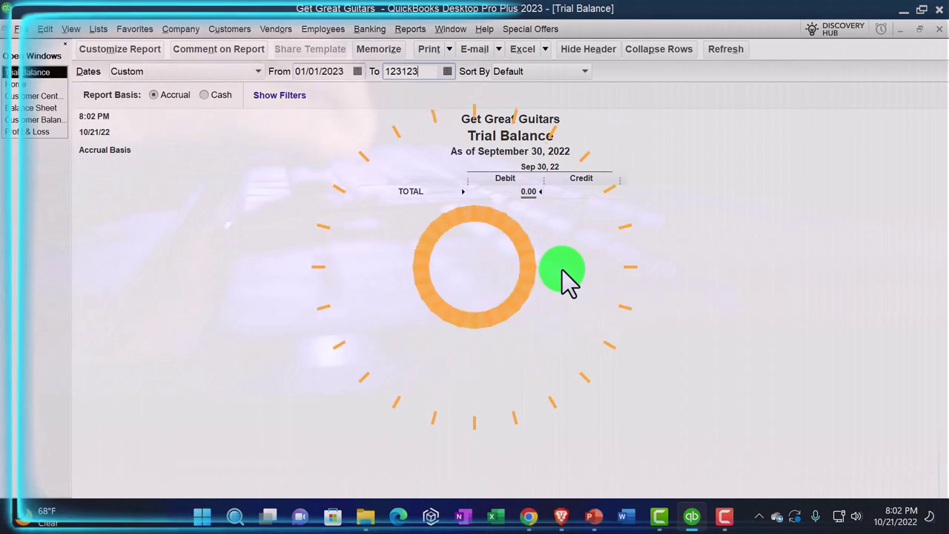
pyautogui.press('Tab')
# Set the Trial Balance's column label font and all related fonts to size 16, and widen the account name column.
pyautogui.click(132, 50)
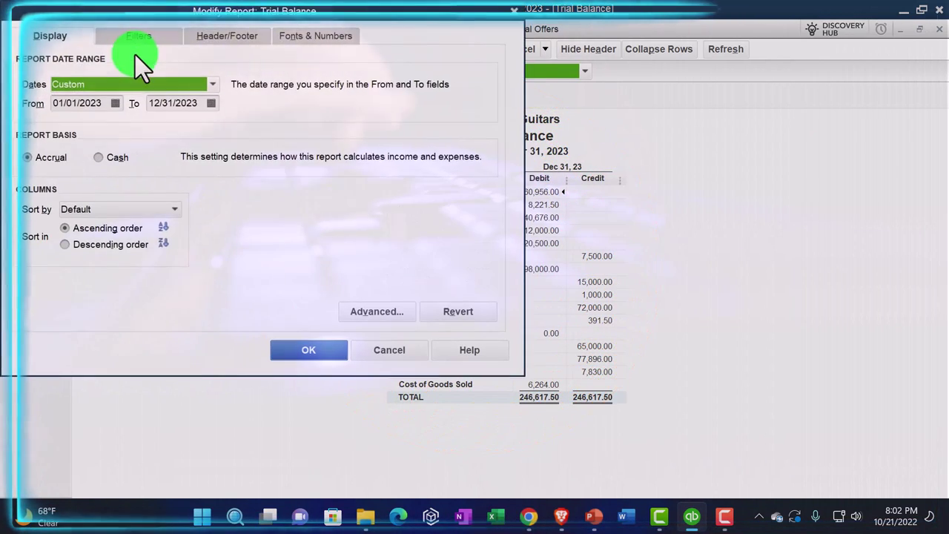
pyautogui.click(286, 38)
pyautogui.click(238, 227)
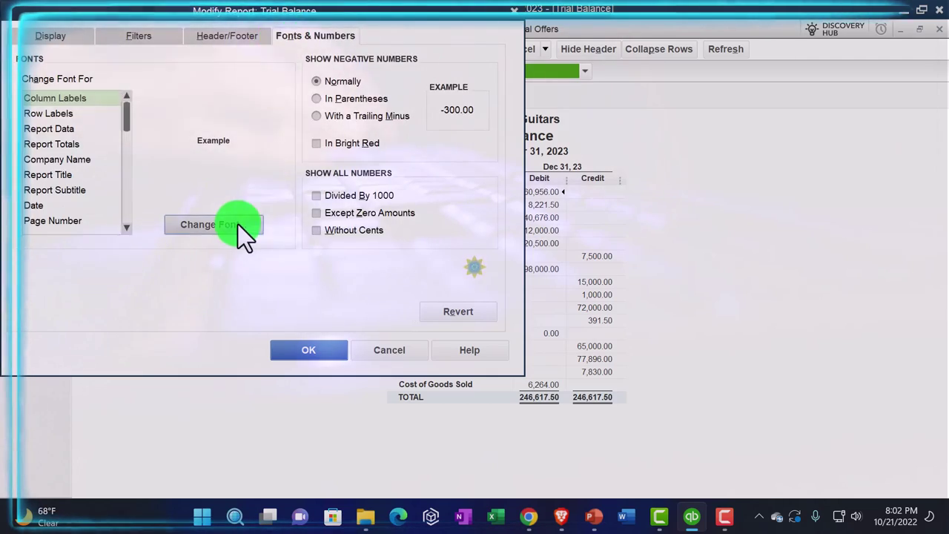
pyautogui.click(245, 182)
pyautogui.click(245, 182)
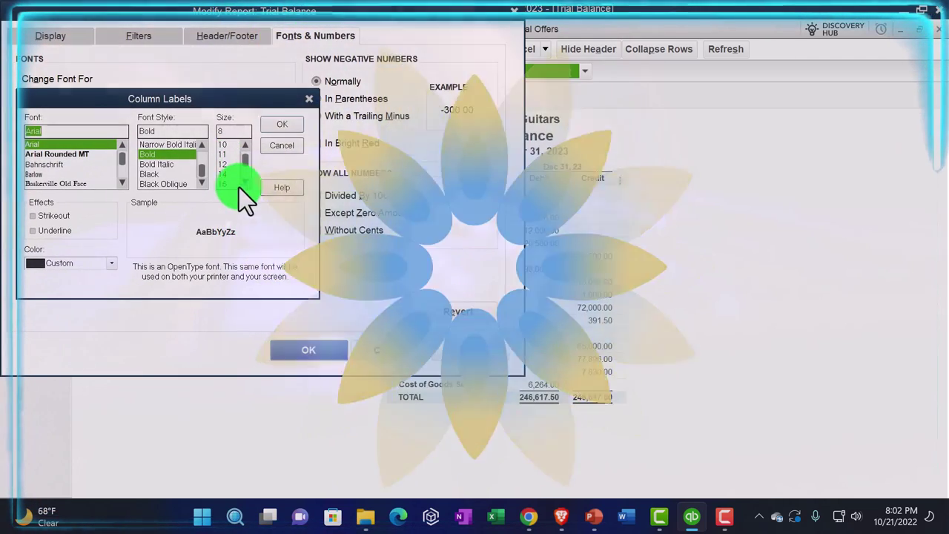
pyautogui.click(223, 185)
pyautogui.click(274, 125)
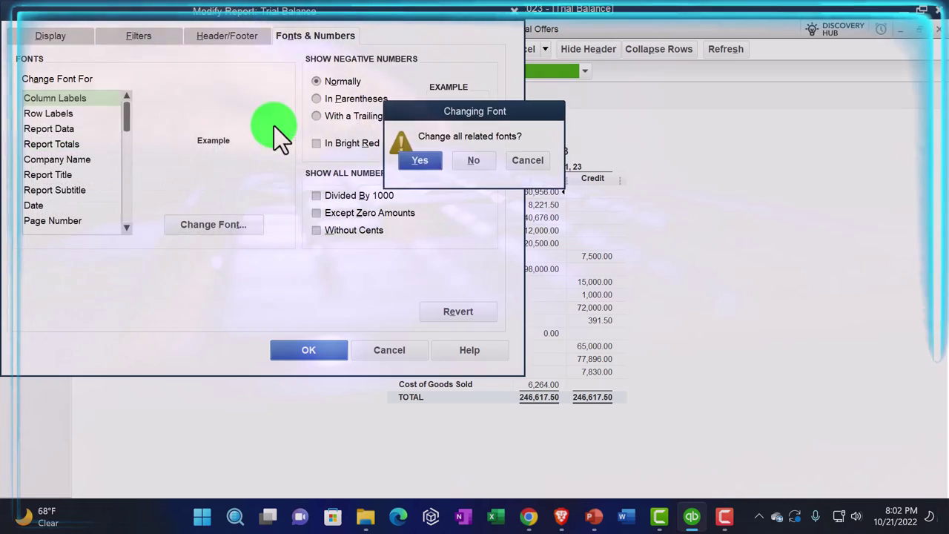
pyautogui.click(416, 161)
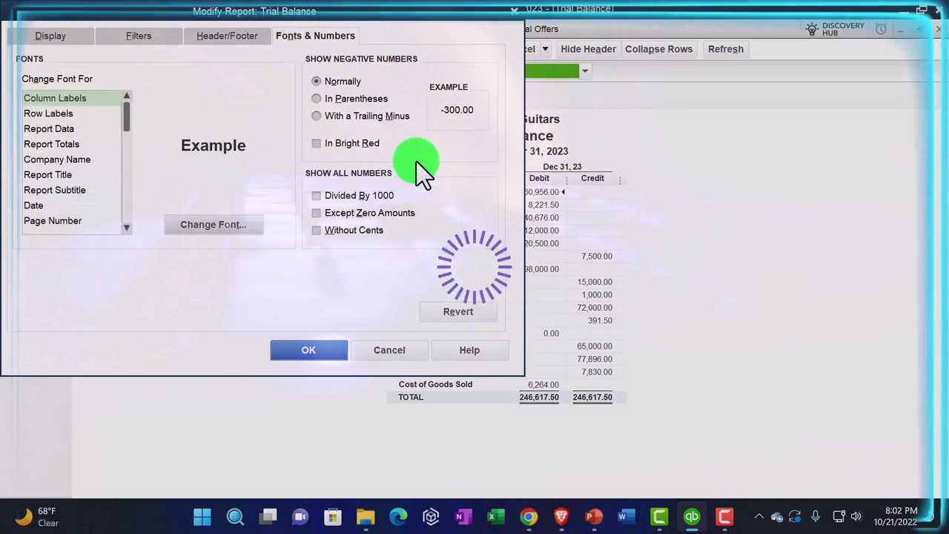
pyautogui.click(302, 359)
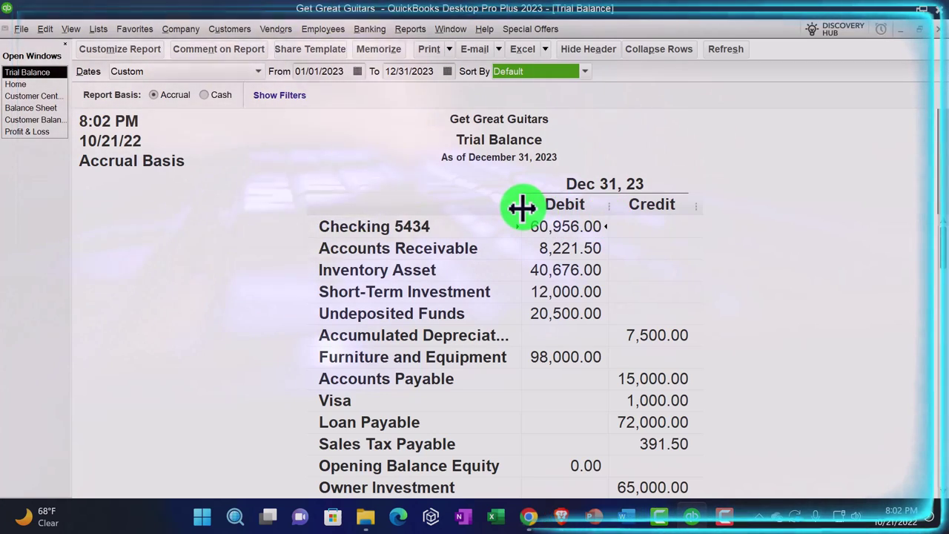
pyautogui.moveTo(536, 206); pyautogui.dragTo(542, 216)
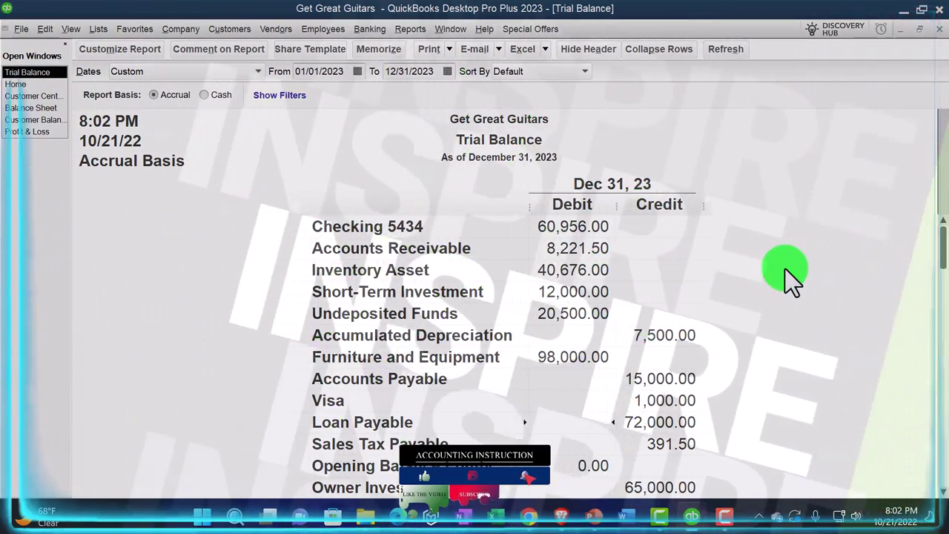
# Review the transaction detail behind the Owners Equity balance and close the detail report.
pyautogui.scroll(-2, 785, 269)
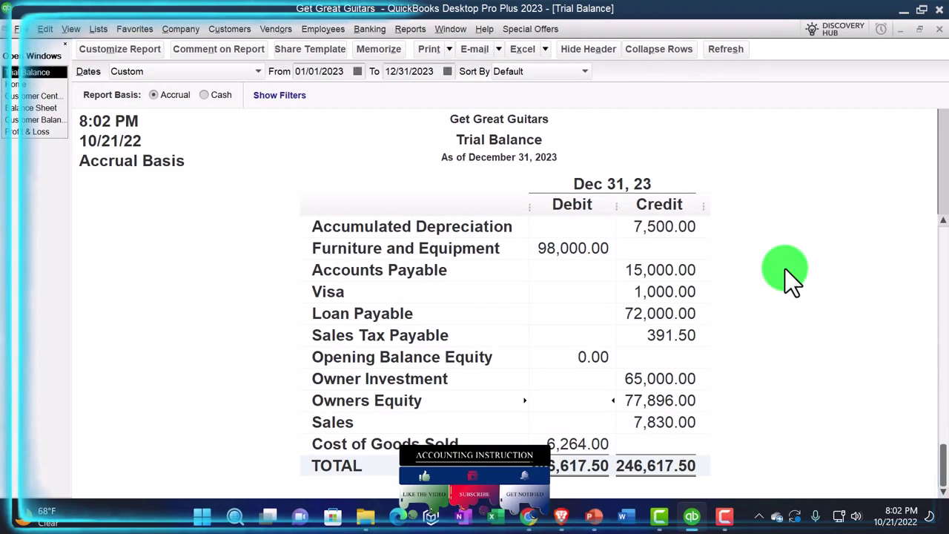
pyautogui.doubleClick(654, 400)
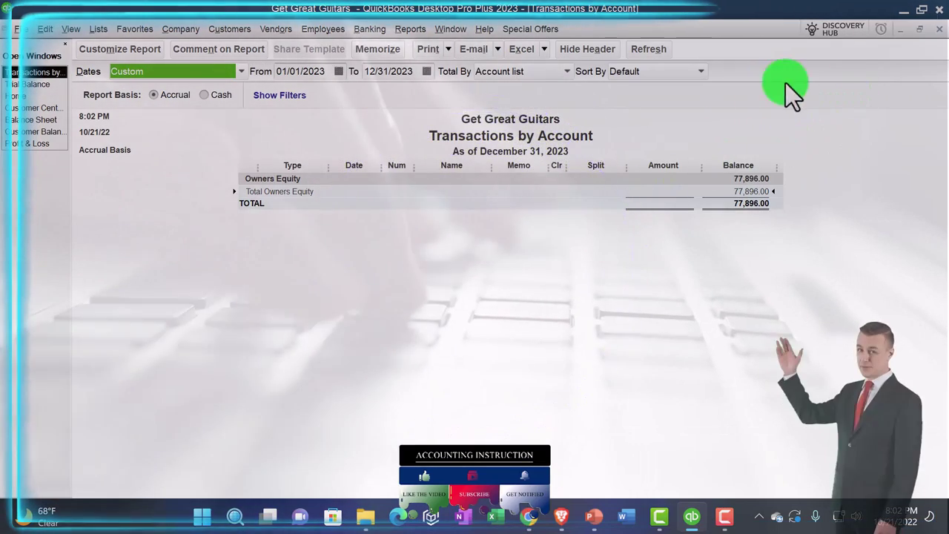
pyautogui.click(940, 30)
# Drill down from the checking account balance to a source check, close both windows, and review the remaining Trial Balance accounts.
pyautogui.scroll(3, 612, 290)
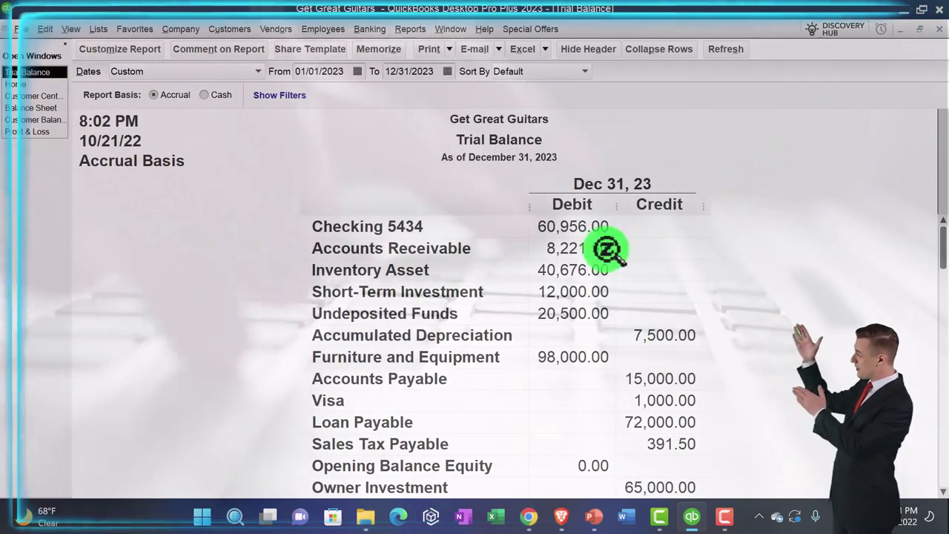
pyautogui.doubleClick(575, 227)
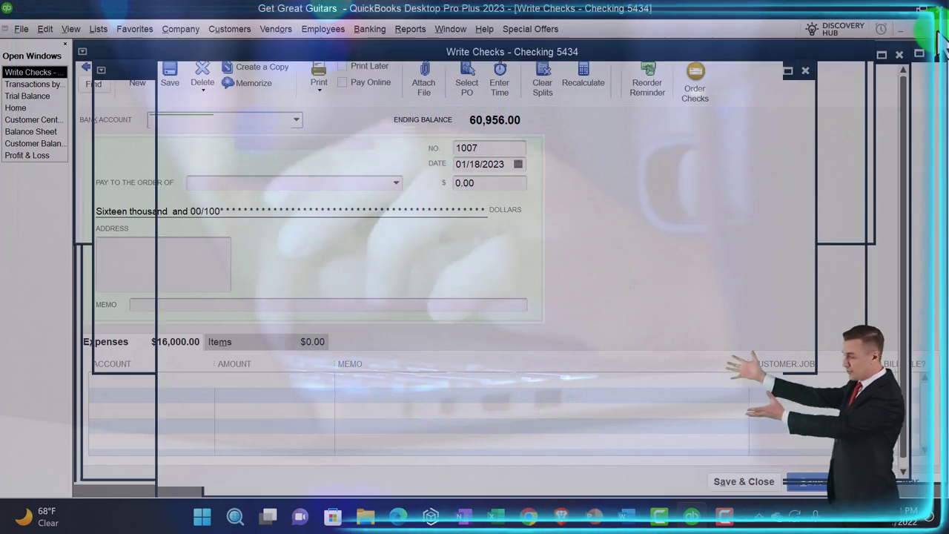
pyautogui.click(936, 31)
pyautogui.click(936, 33)
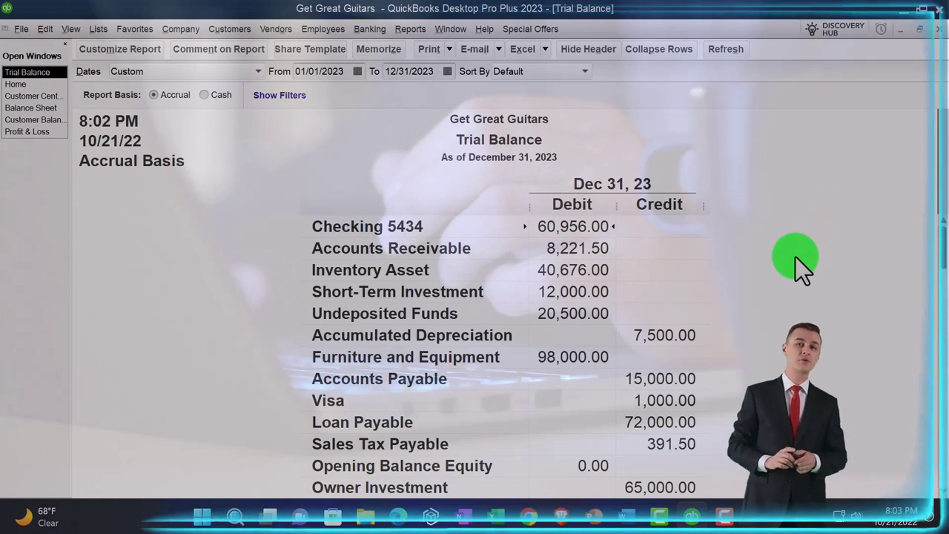
pyautogui.scroll(-3, 776, 345)
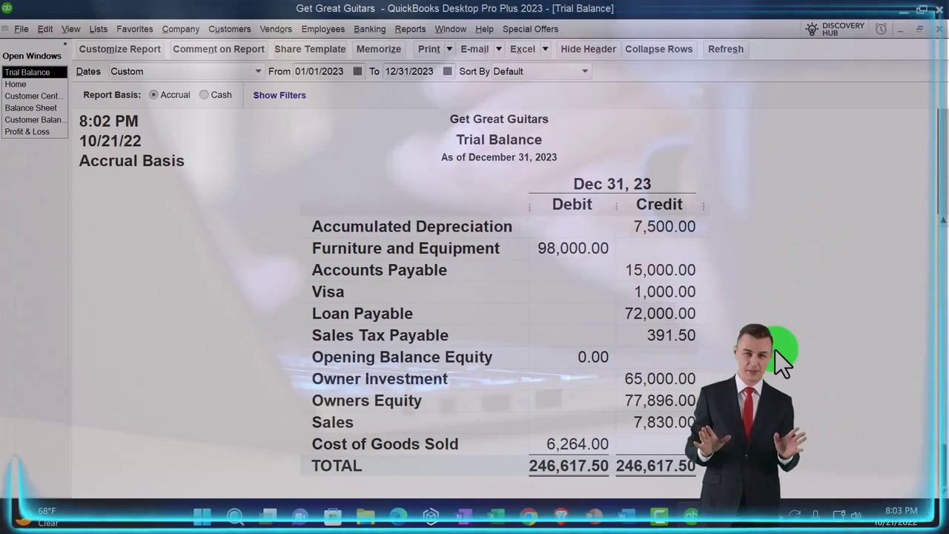